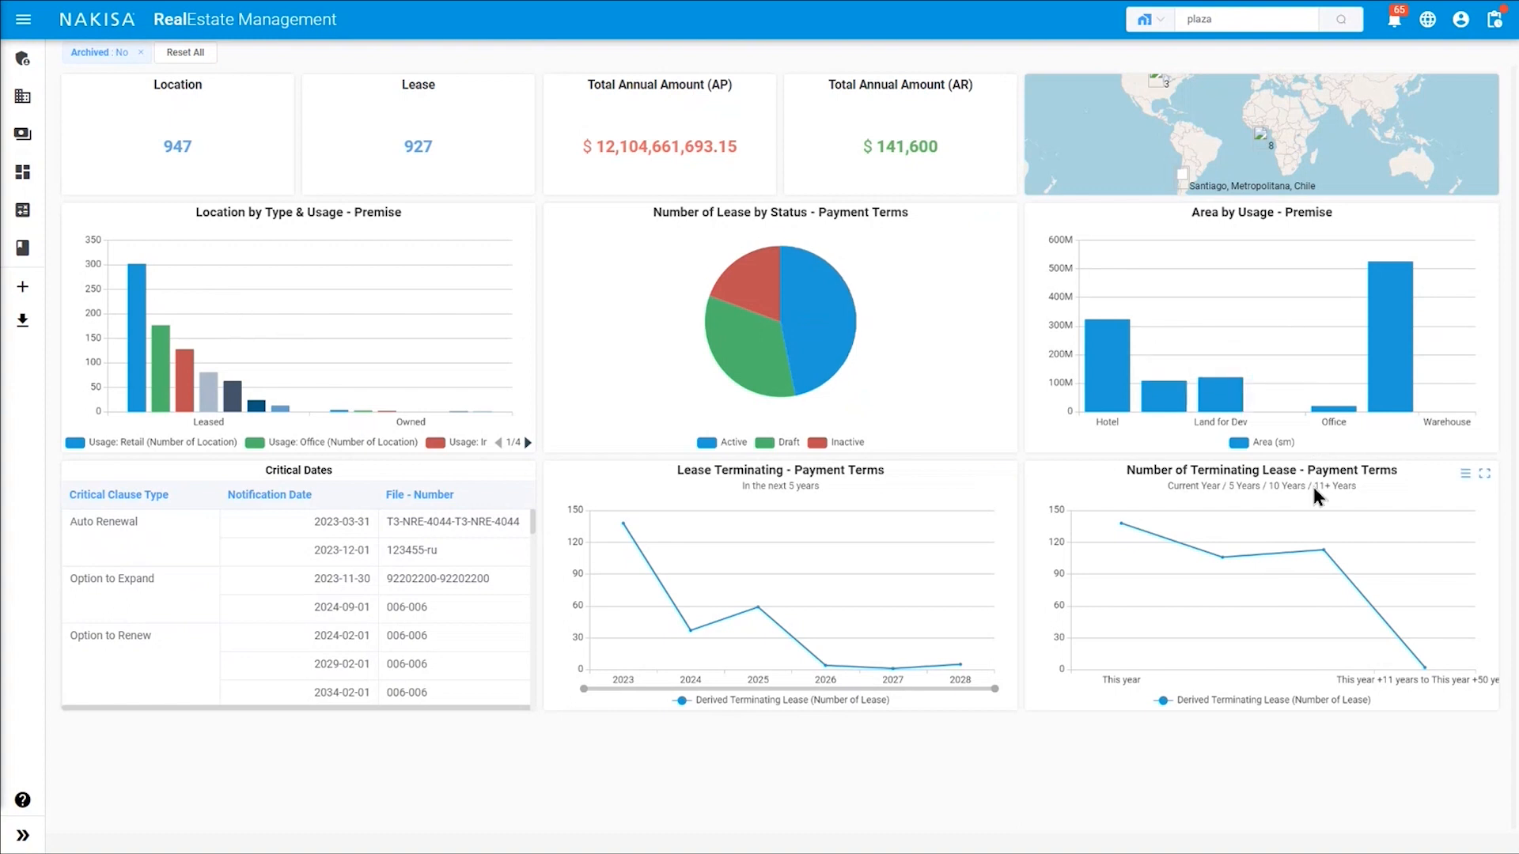
Clear the existing global search, review the searchable record types, and search the locations for "plaza".
{"action": "left_click", "coordinate": [1232, 14]}
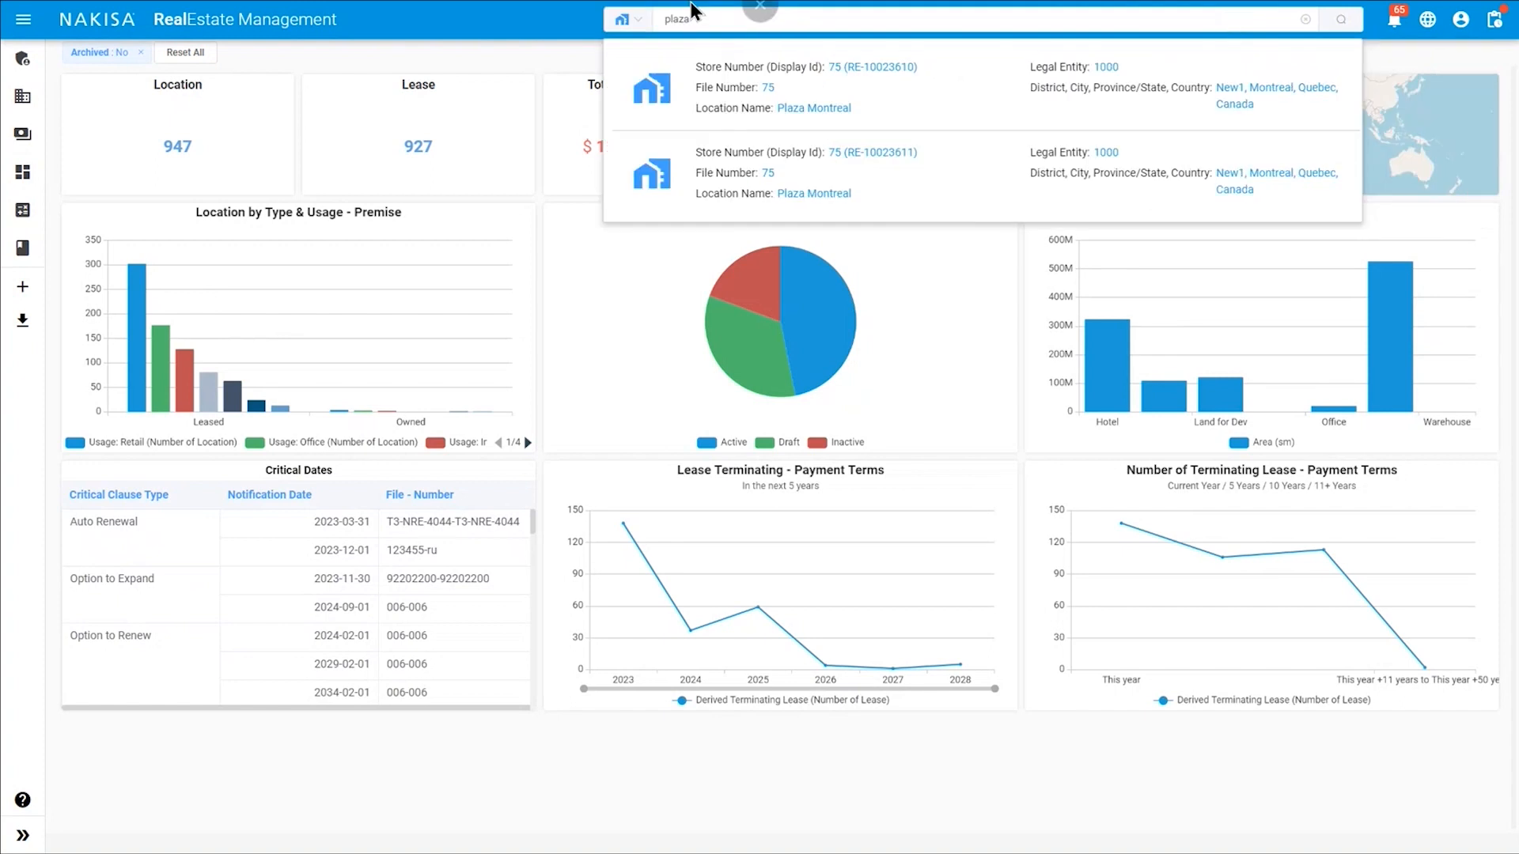
{"action": "left_click", "coordinate": [1305, 19]}
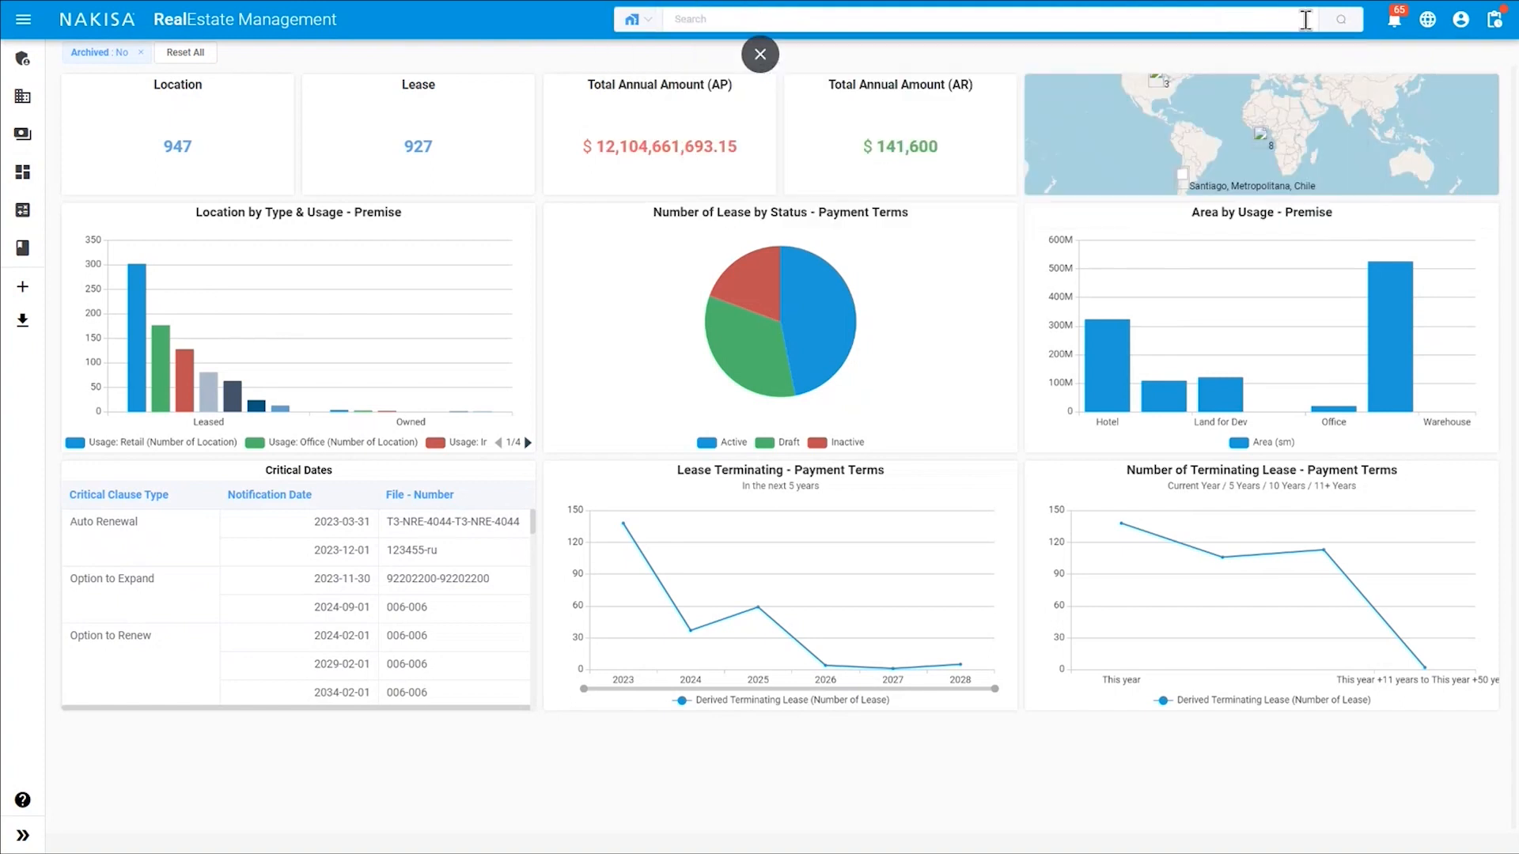
{"action": "left_click", "coordinate": [1152, 24]}
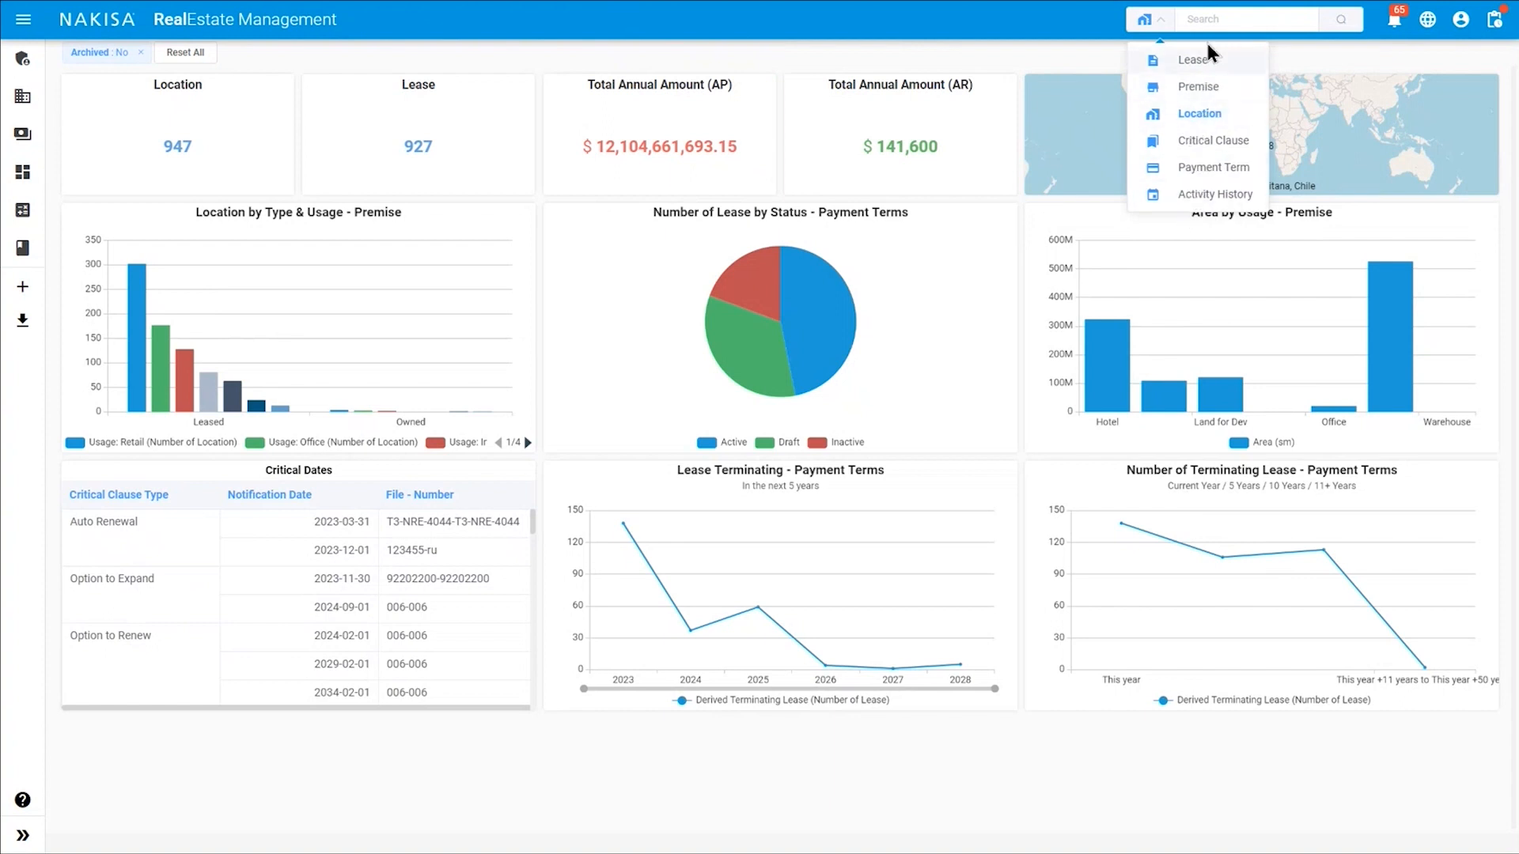
{"action": "left_click", "coordinate": [1205, 18]}
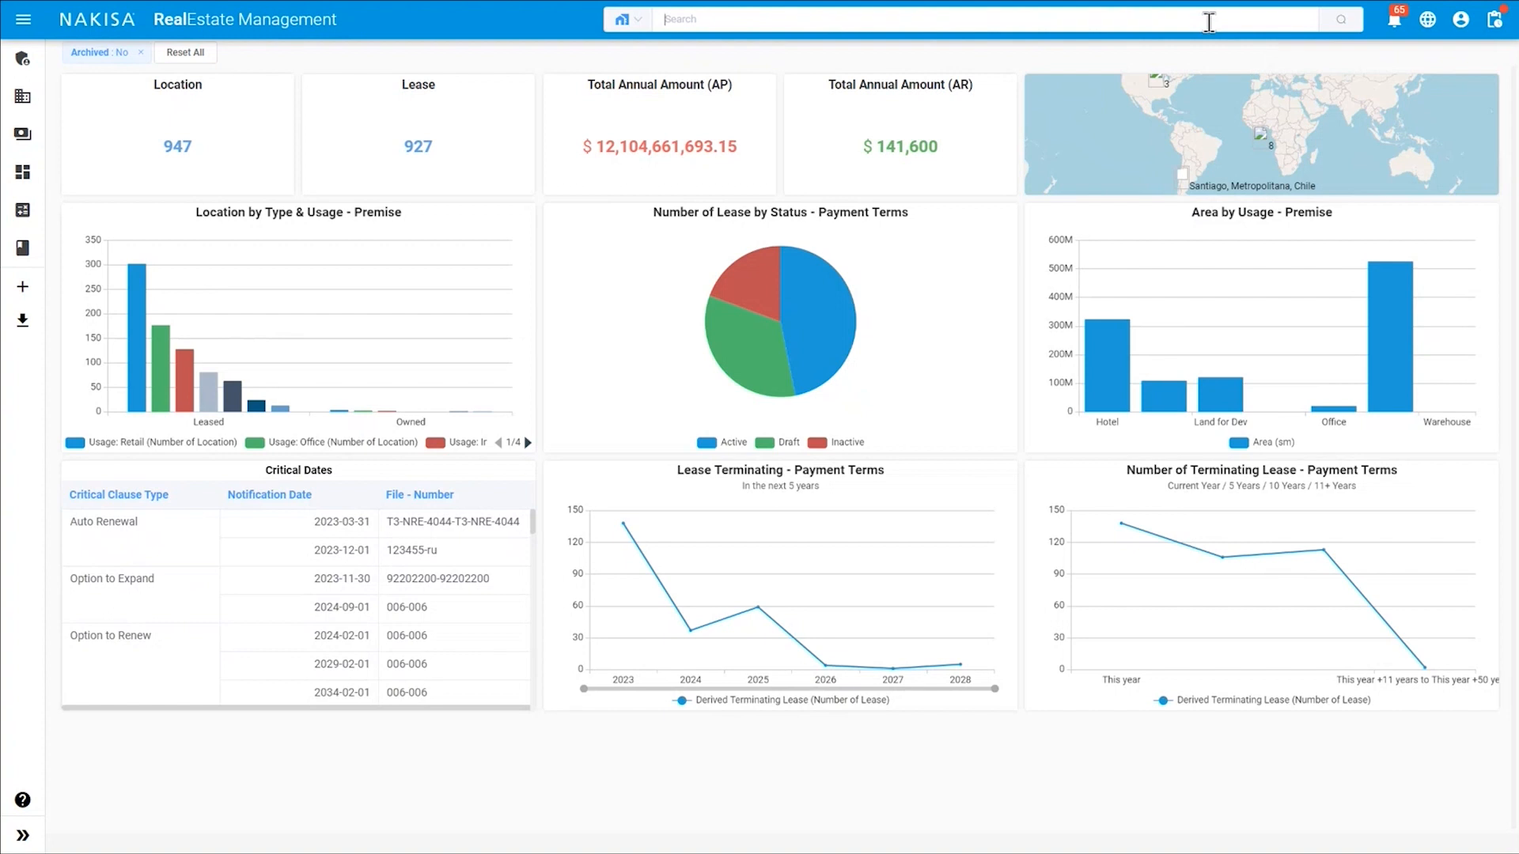
{"action": "left_click", "coordinate": [627, 19]}
{"action": "left_click", "coordinate": [704, 20]}
{"action": "type", "text": "plaza"}
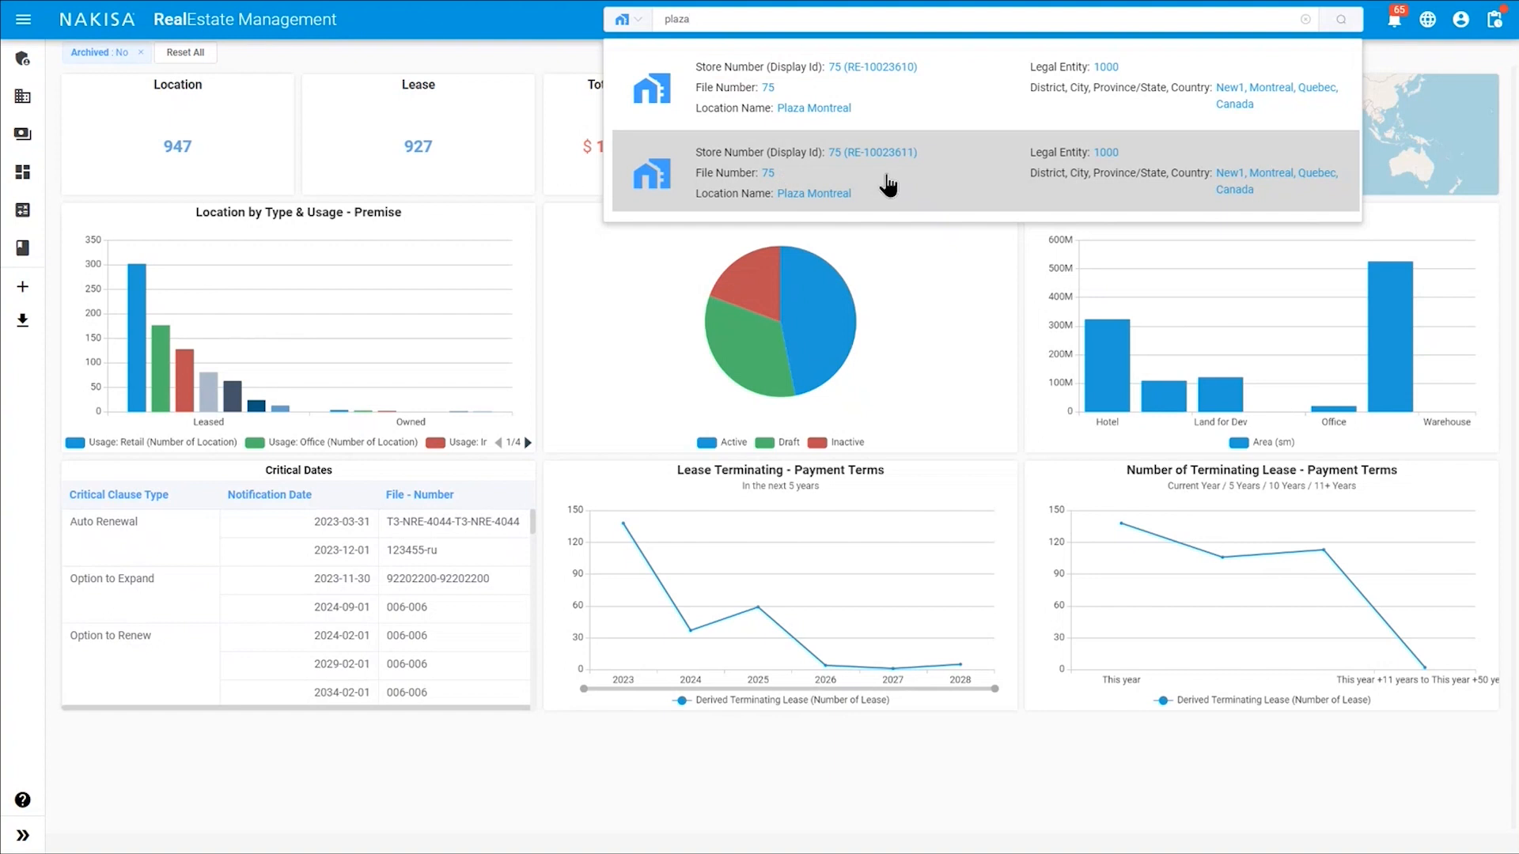
View the list of notifications and the available interface languages.
{"action": "left_click", "coordinate": [1394, 30]}
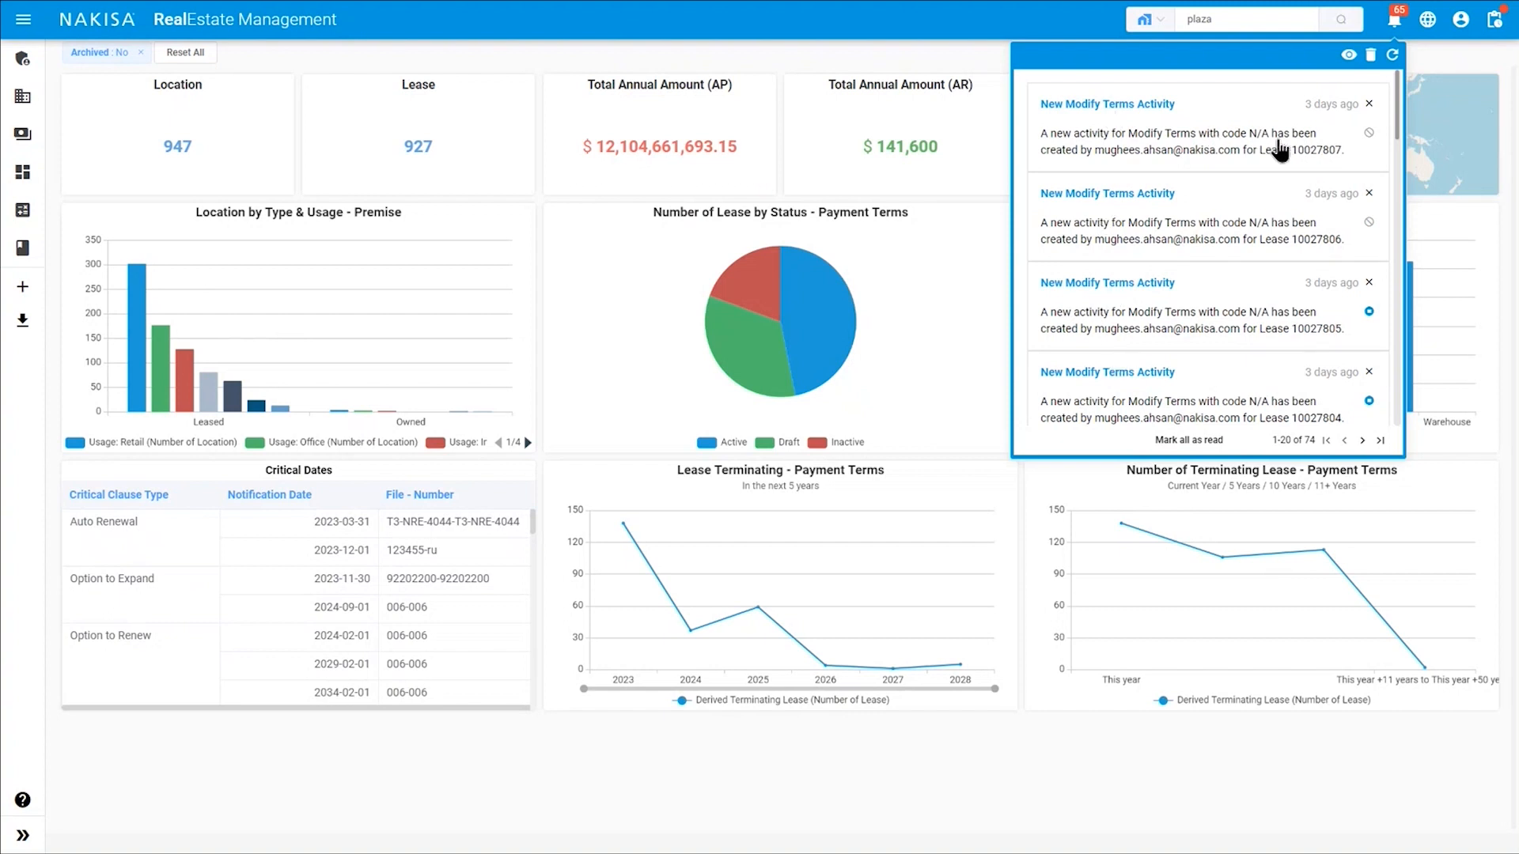
{"action": "left_click", "coordinate": [1427, 19]}
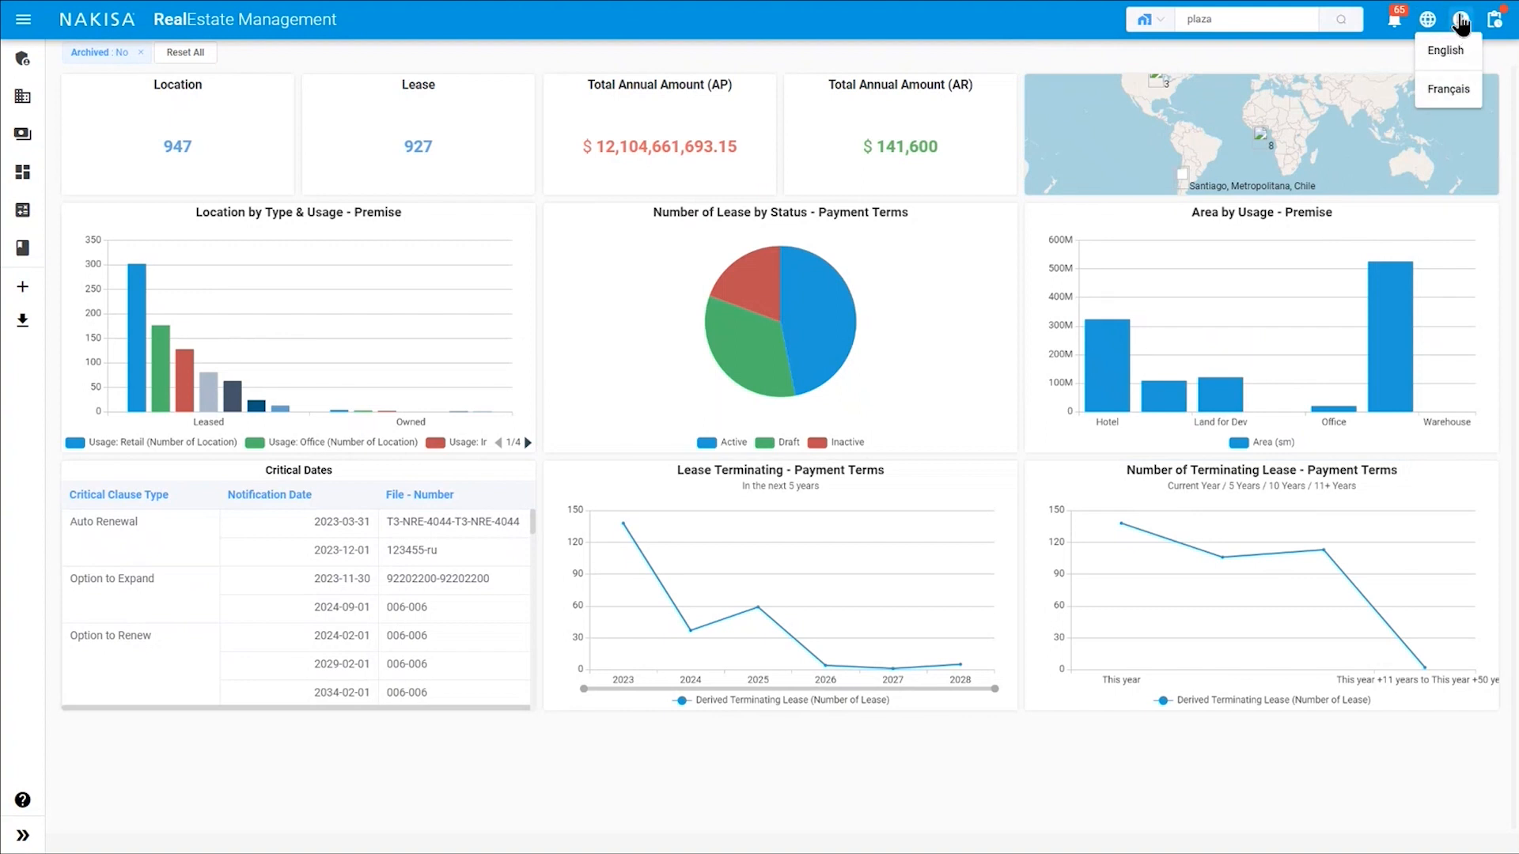
View the Option to Terminate critical clauses from the Action Center.
{"action": "left_click", "coordinate": [1494, 19]}
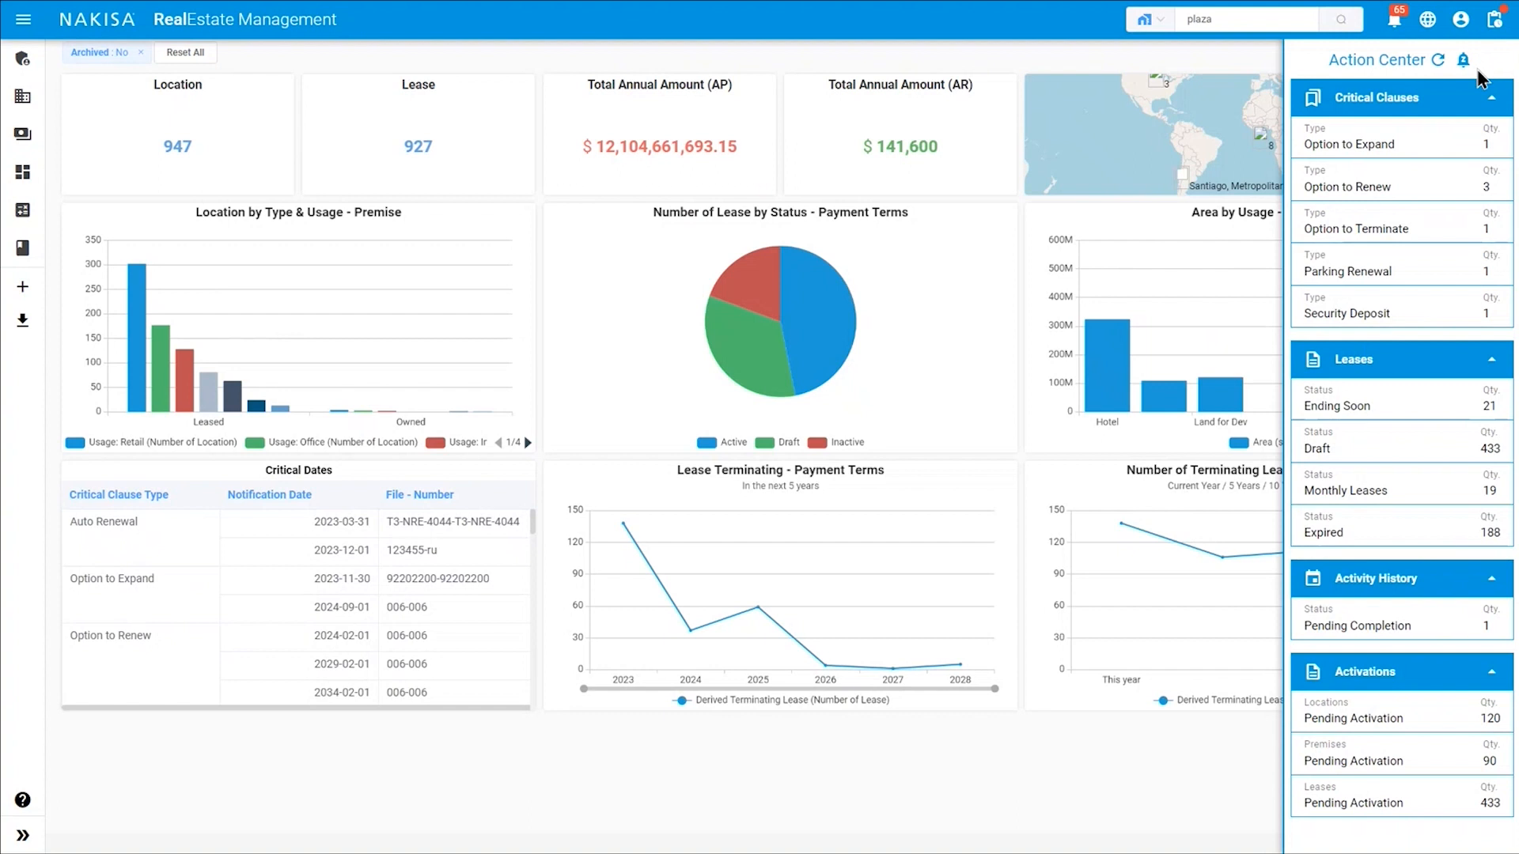
{"action": "left_click", "coordinate": [1414, 230]}
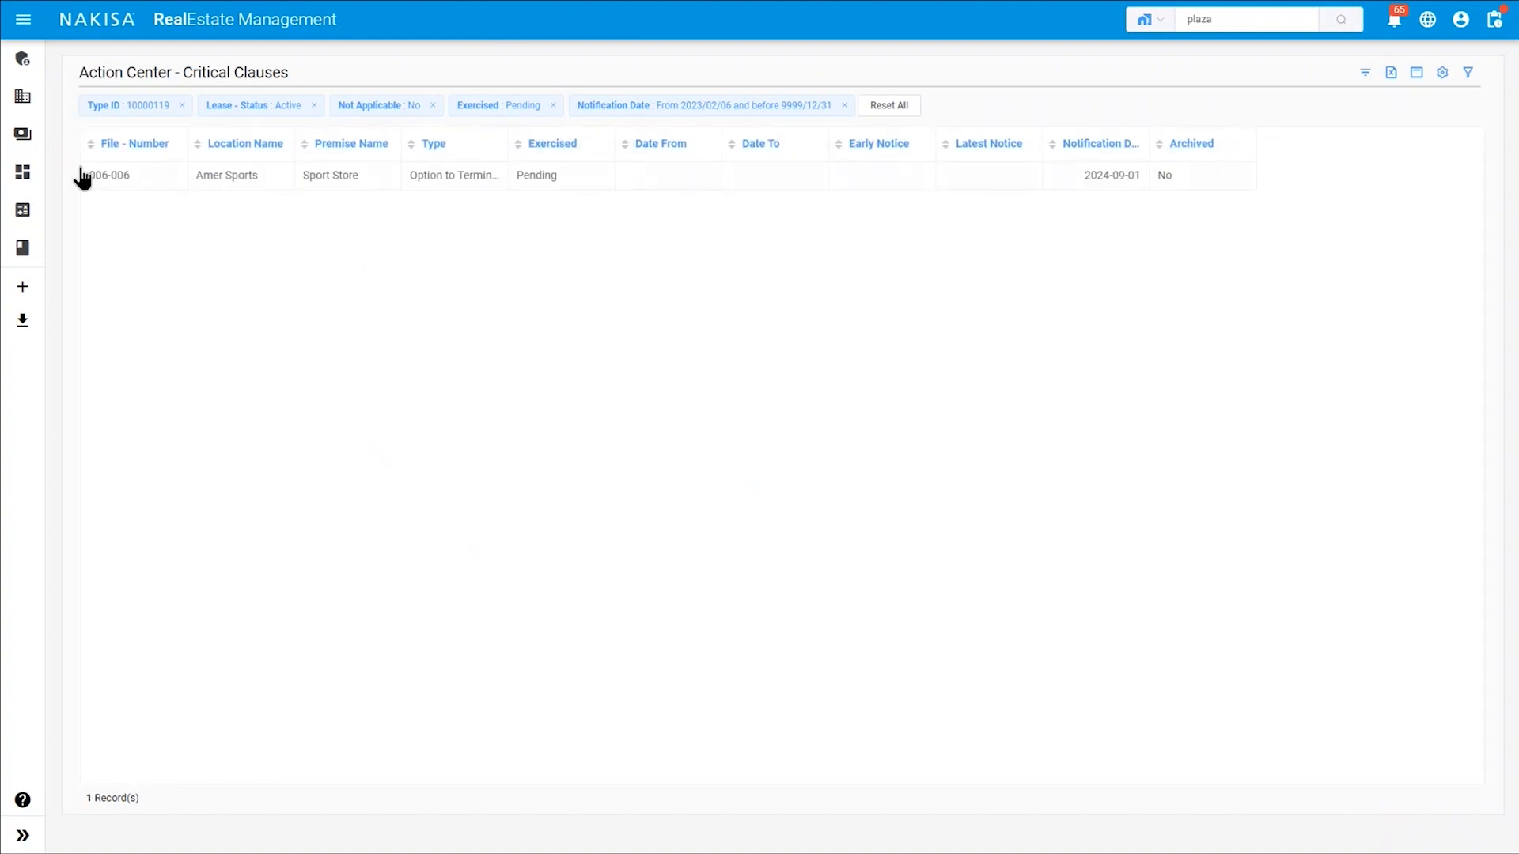
{"action": "left_click", "coordinate": [243, 179]}
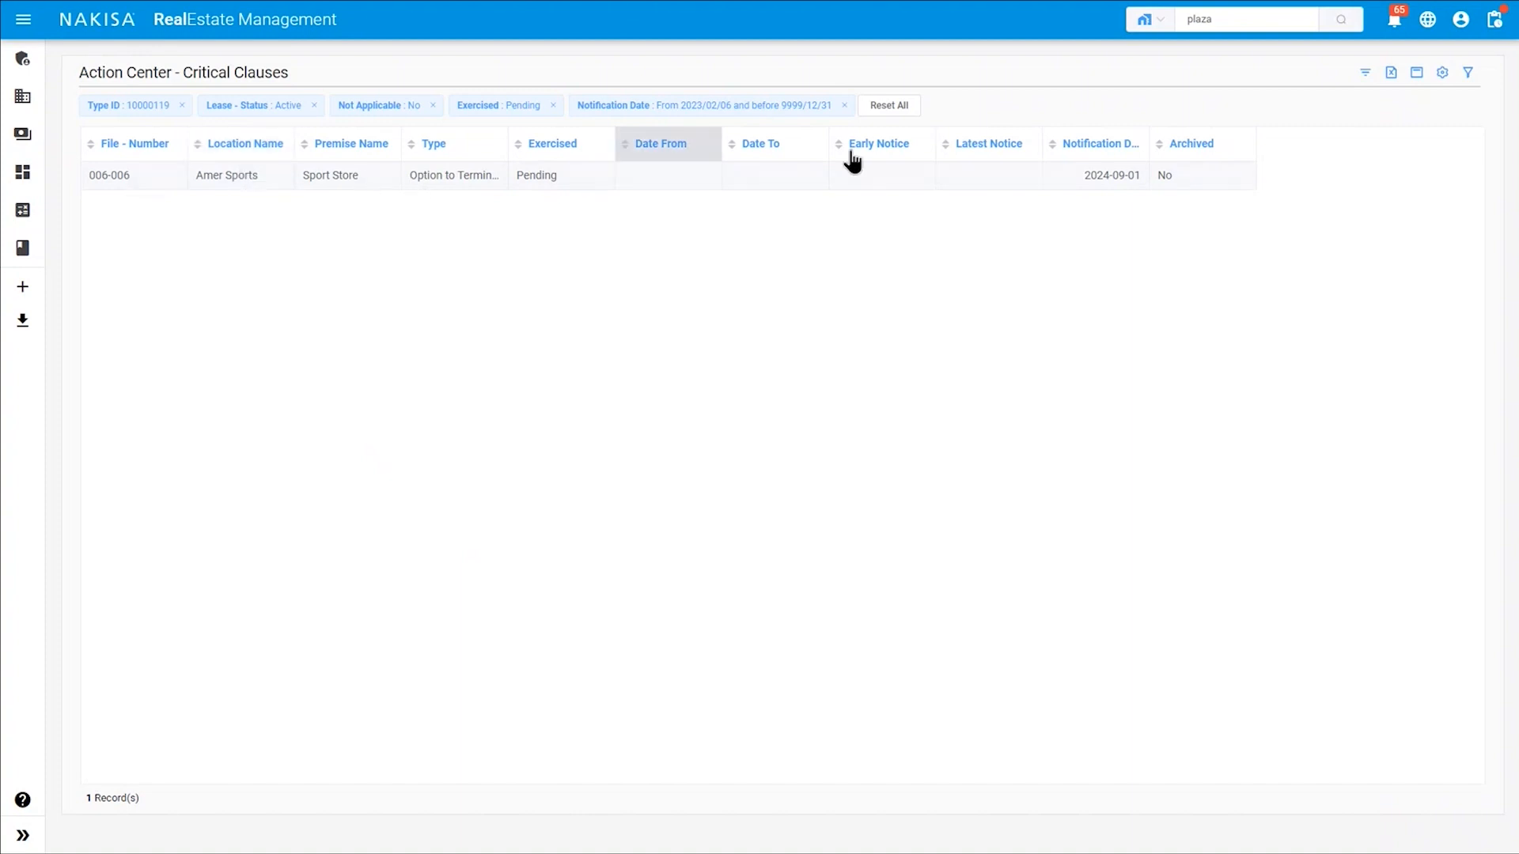
View the Building Type picklist in the admin Picklist Management and its form for creating an entry, closing the form without saving.
{"action": "left_click", "coordinate": [35, 62]}
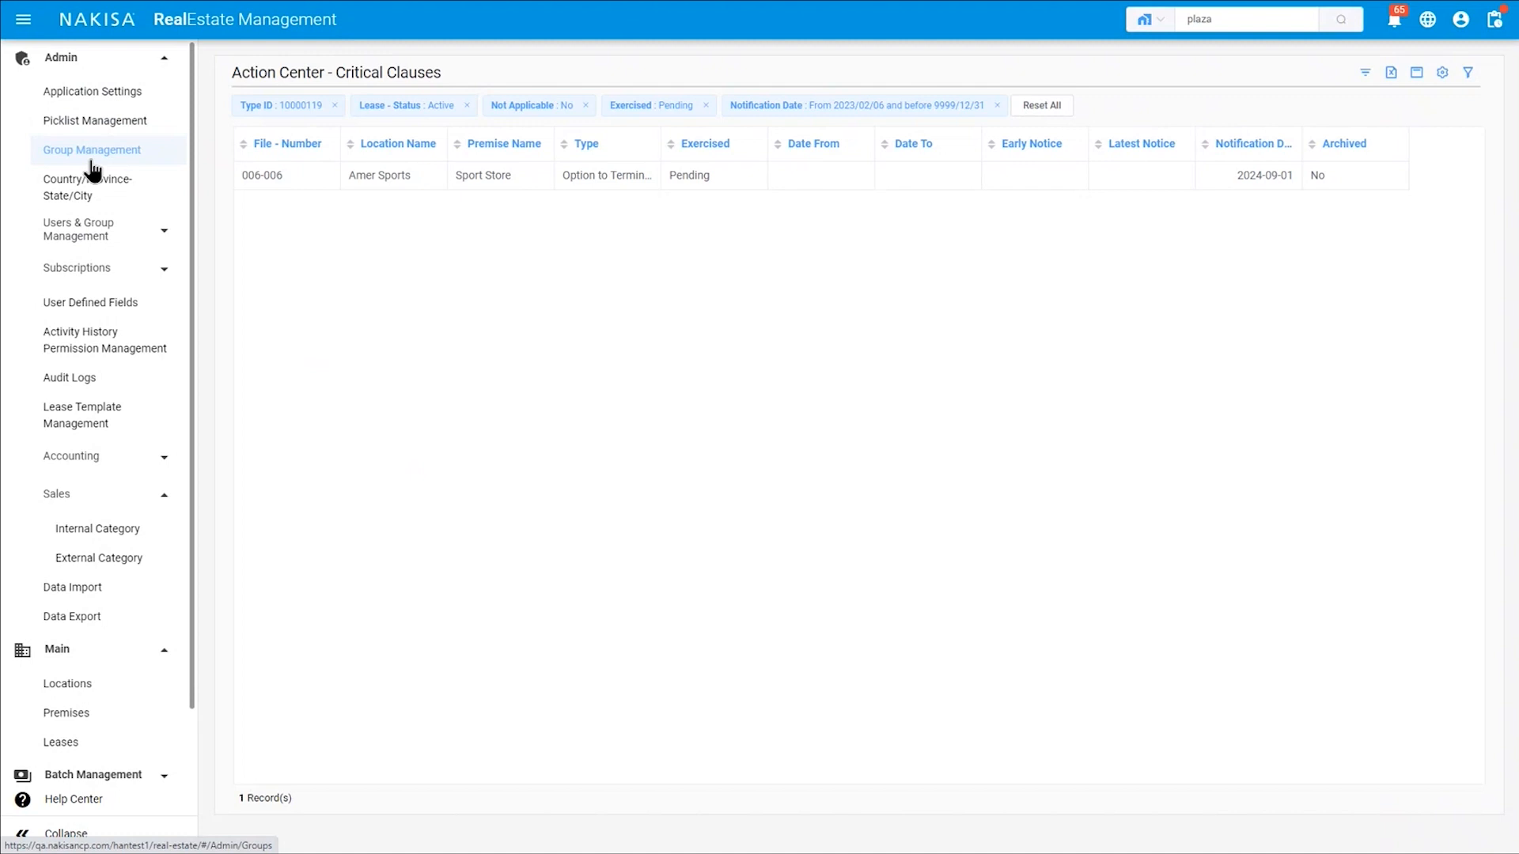
{"action": "left_click", "coordinate": [83, 130]}
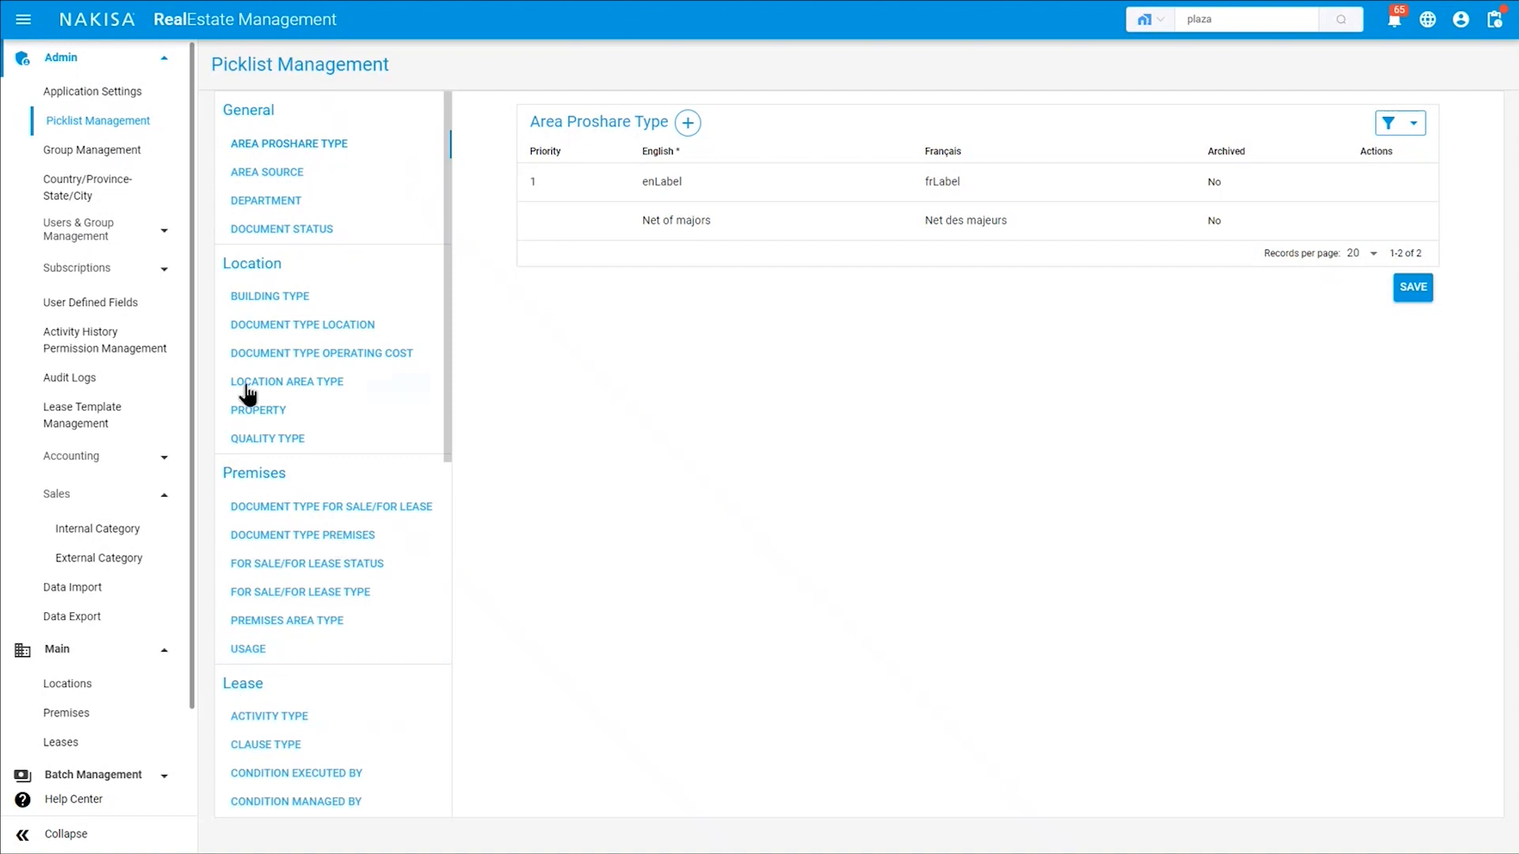
{"action": "left_click", "coordinate": [266, 299]}
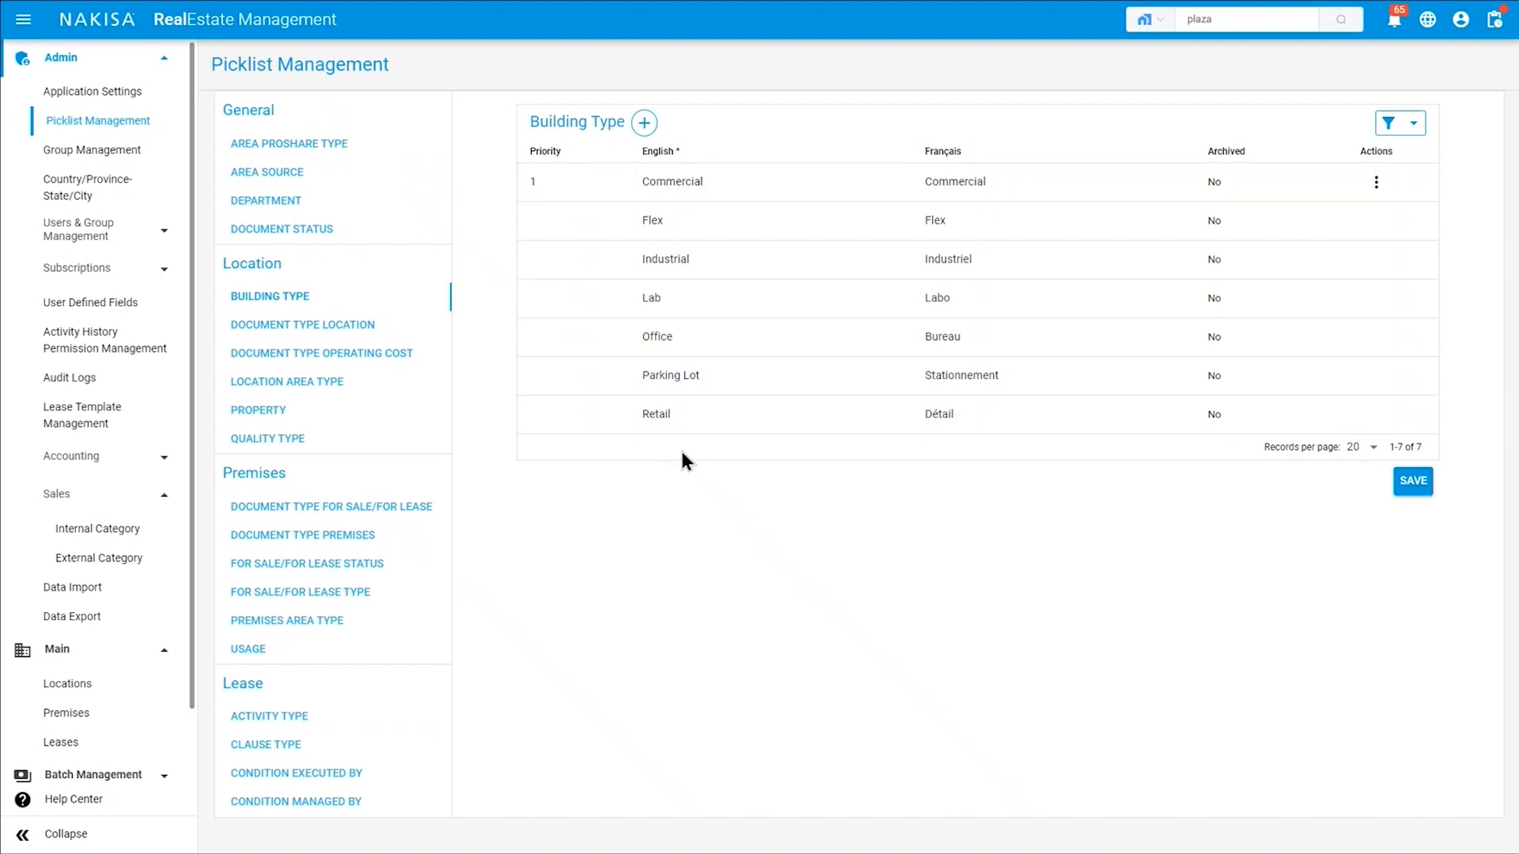
{"action": "left_click", "coordinate": [645, 127]}
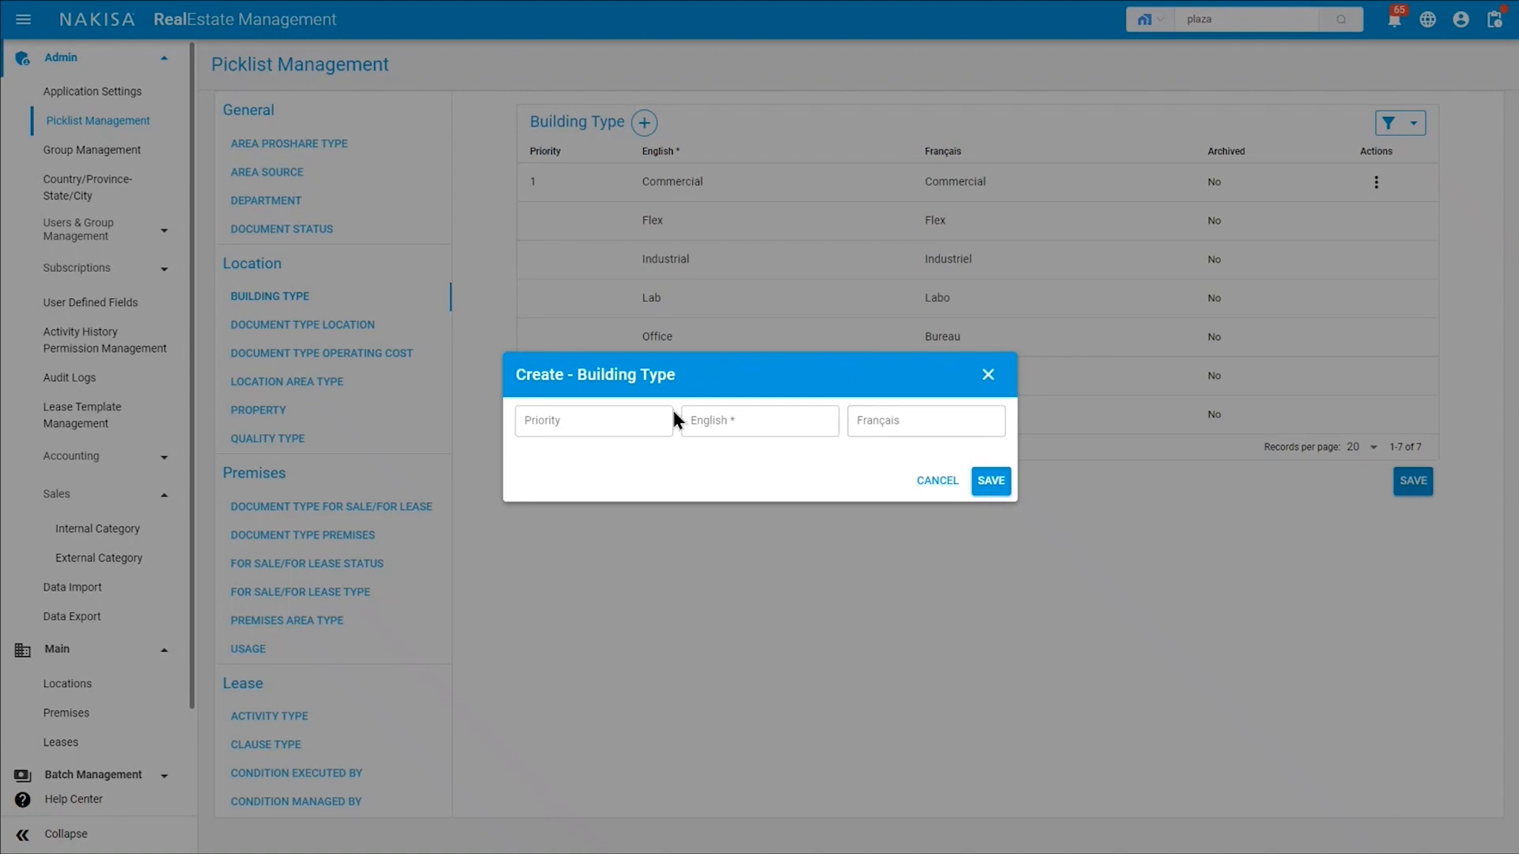
{"action": "left_click", "coordinate": [988, 375]}
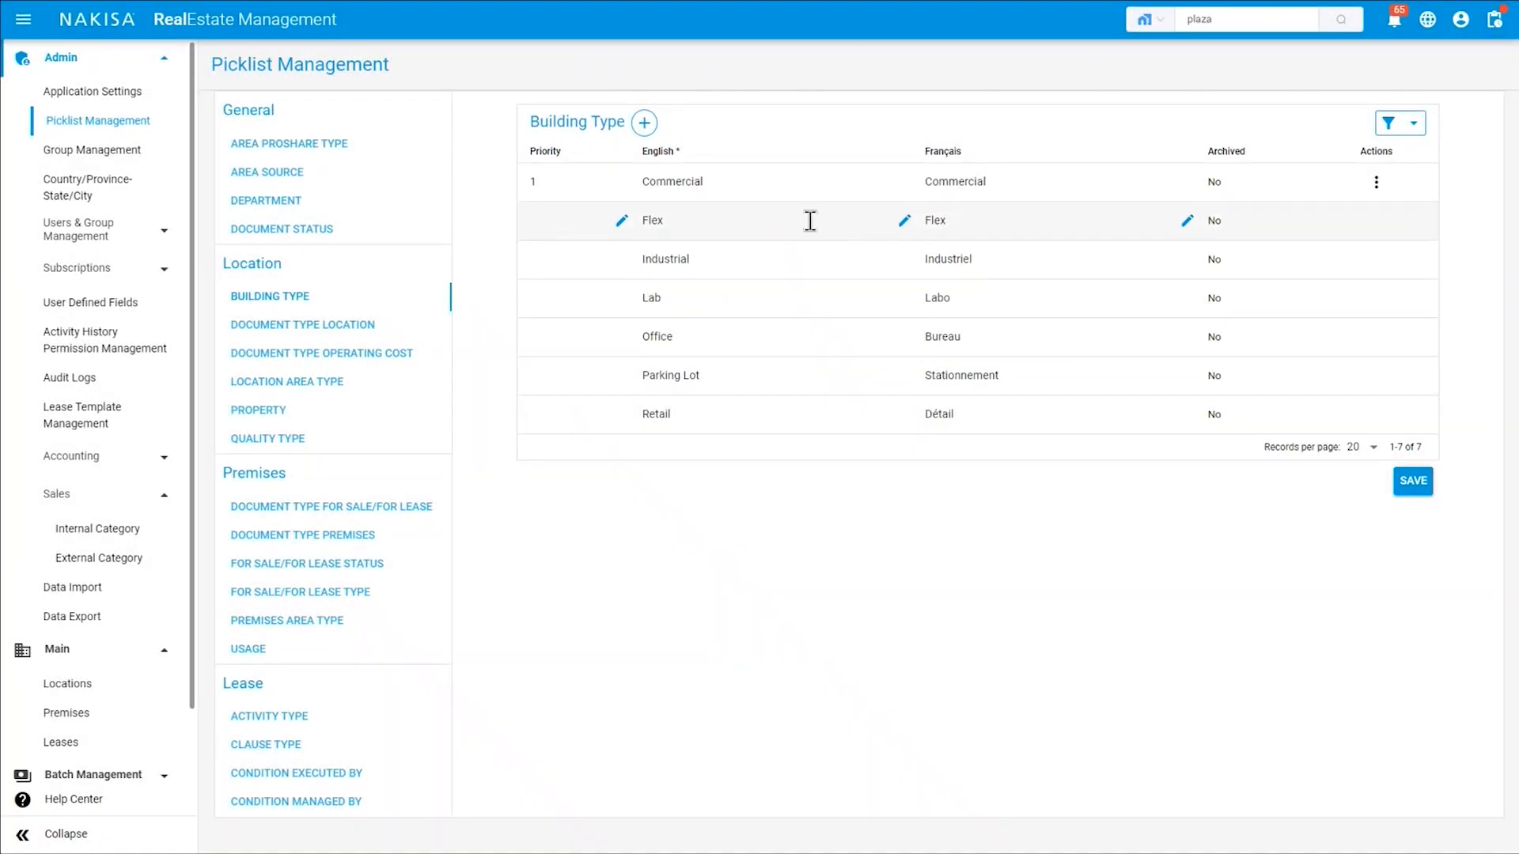
View the Clause Type picklist under Lease and its form for creating an entry, closing the form without saving.
{"action": "scroll", "coordinate": [312, 397], "scroll_direction": "down", "scroll_amount": 2}
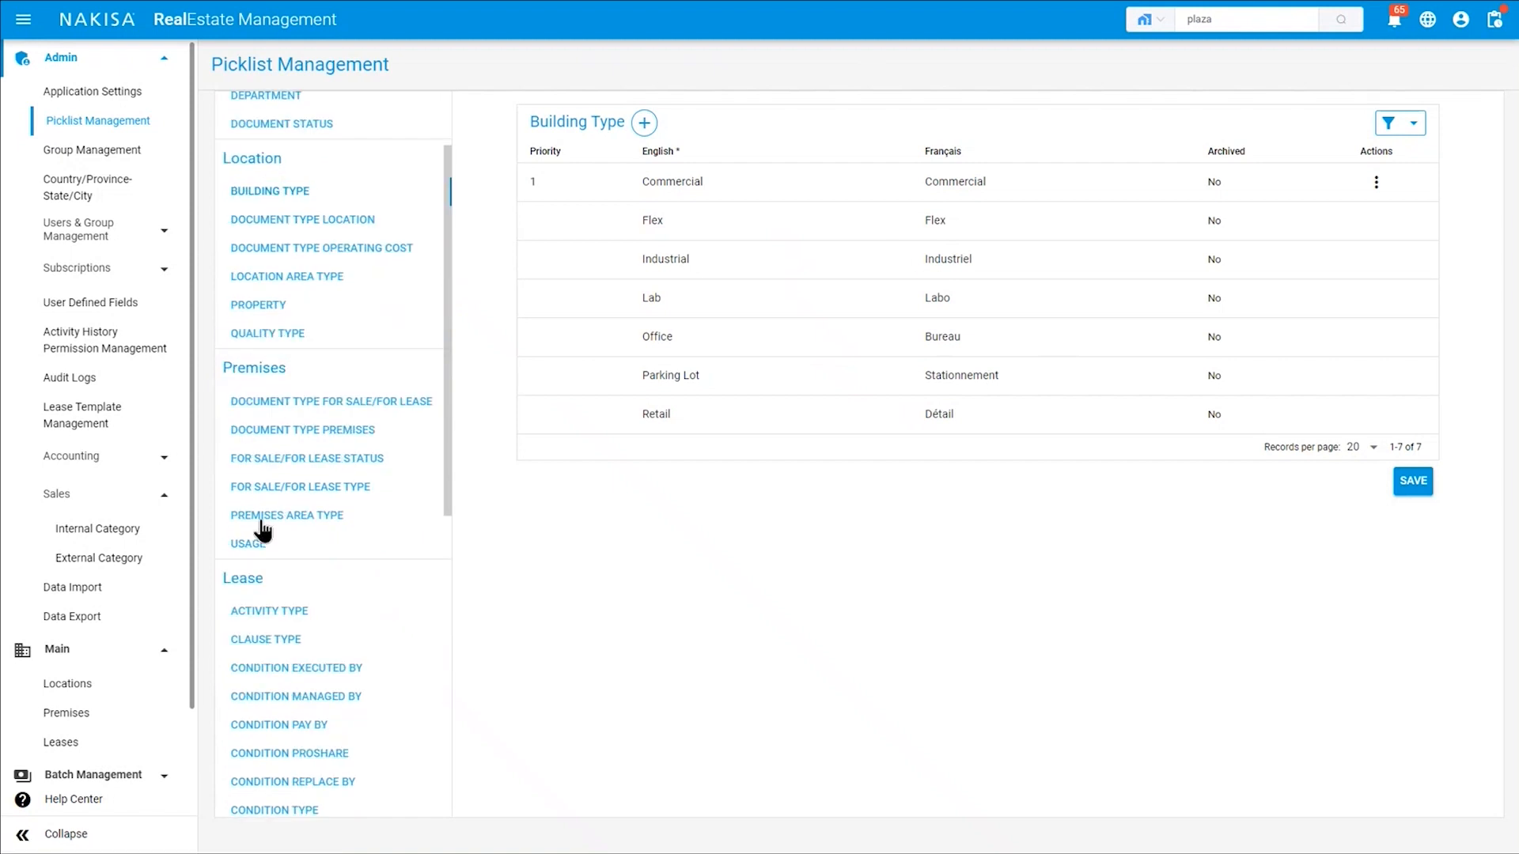
{"action": "scroll", "coordinate": [299, 556], "scroll_direction": "down", "scroll_amount": 2}
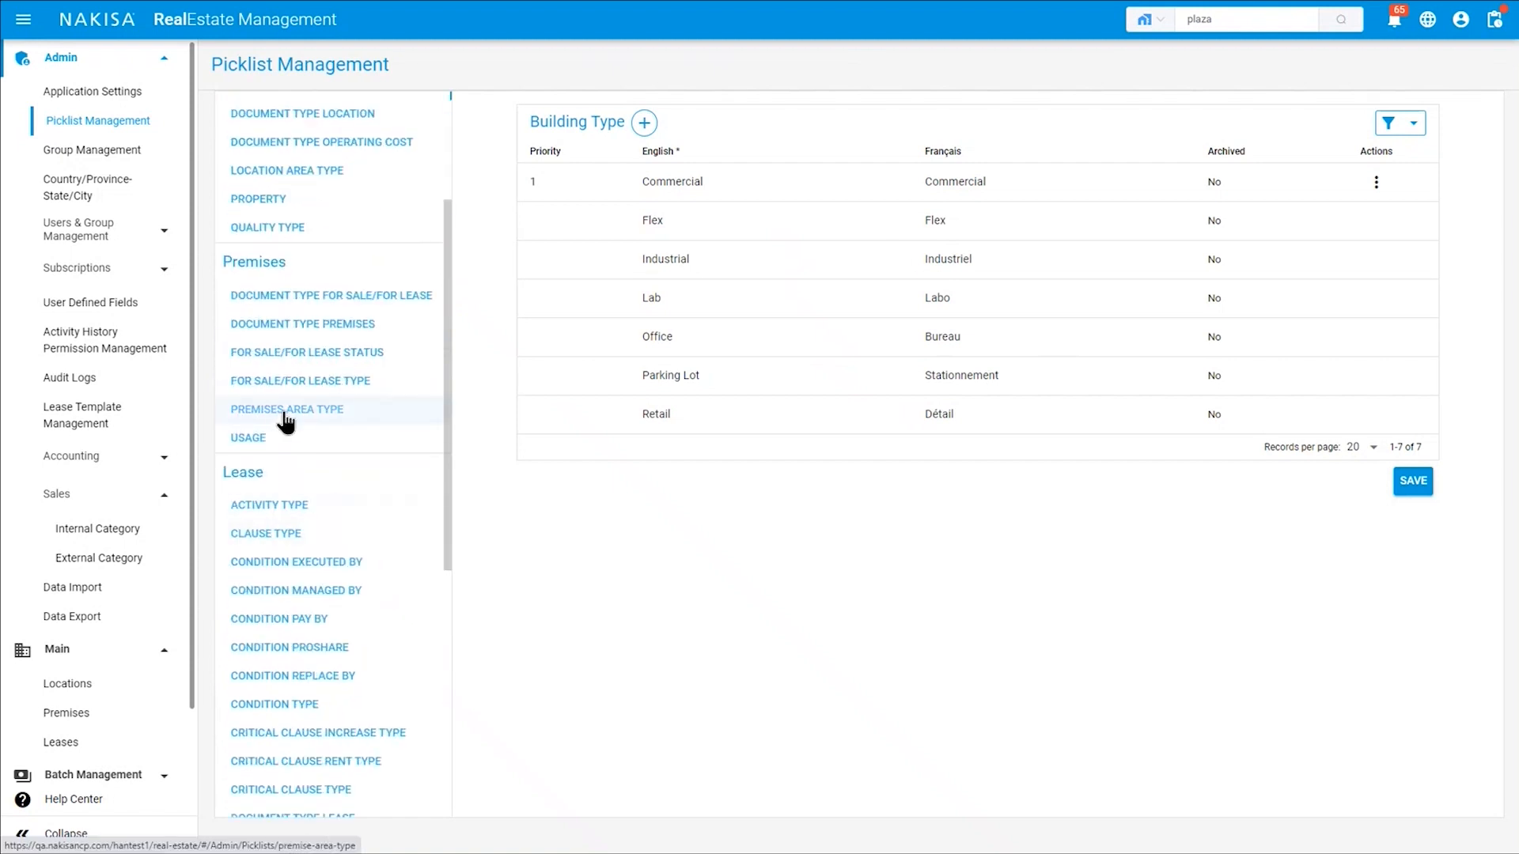
{"action": "scroll", "coordinate": [287, 423], "scroll_direction": "down", "scroll_amount": 4}
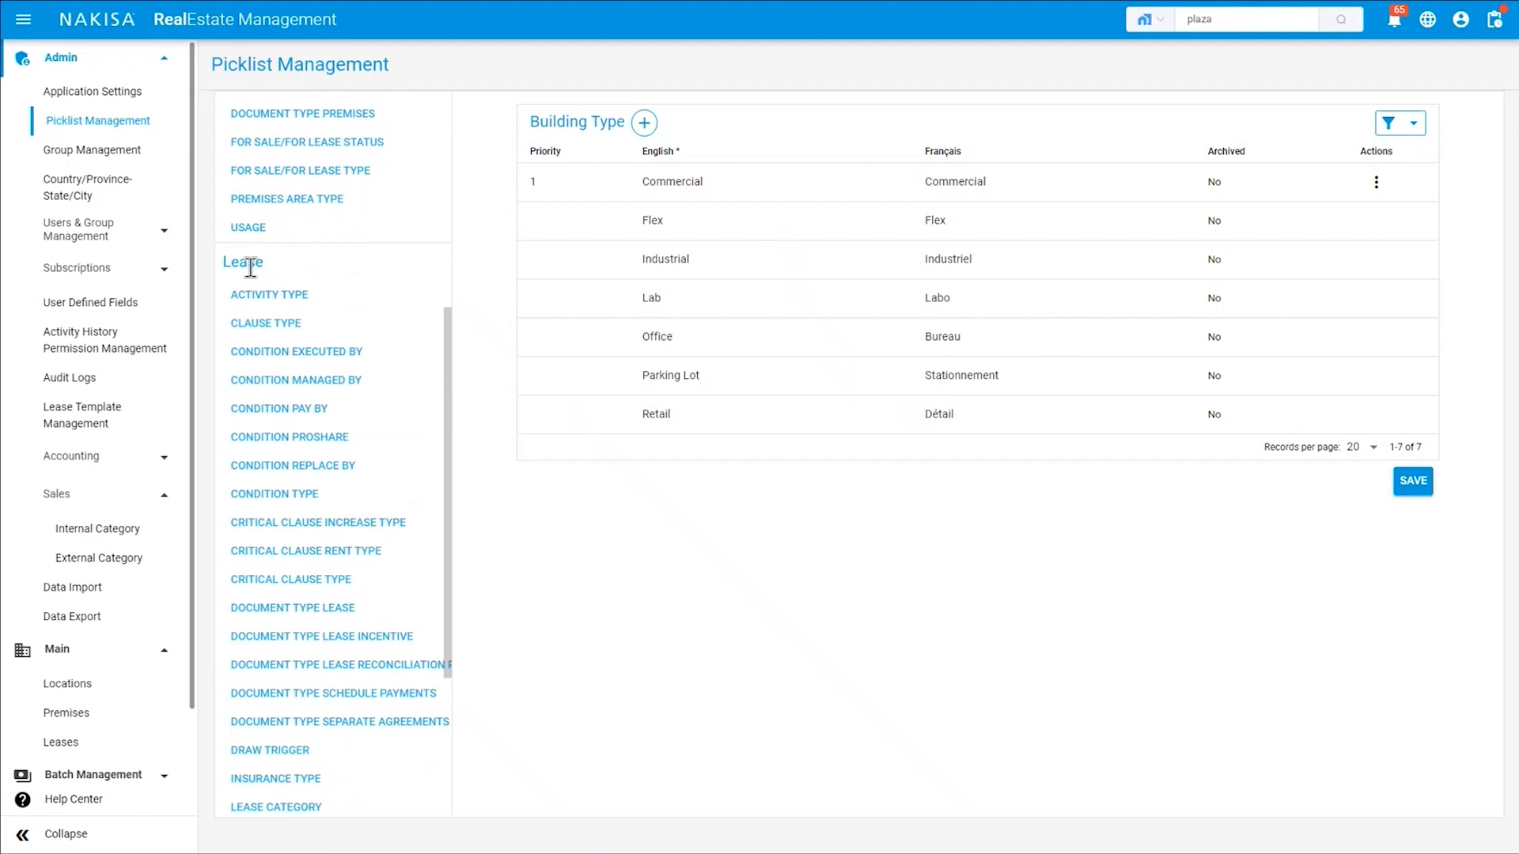
{"action": "left_click", "coordinate": [273, 326]}
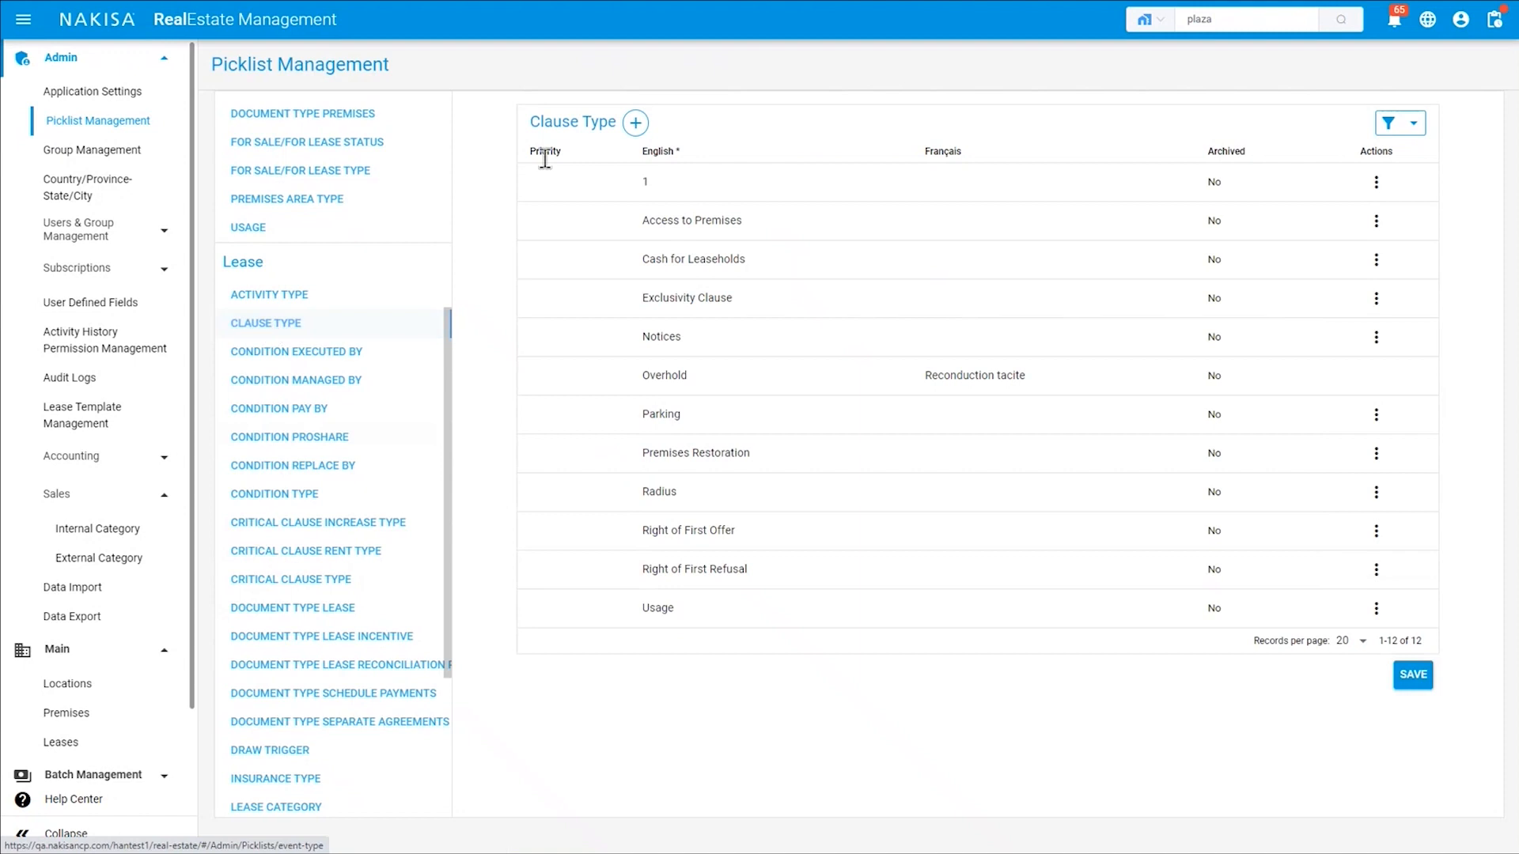
{"action": "left_click", "coordinate": [637, 127]}
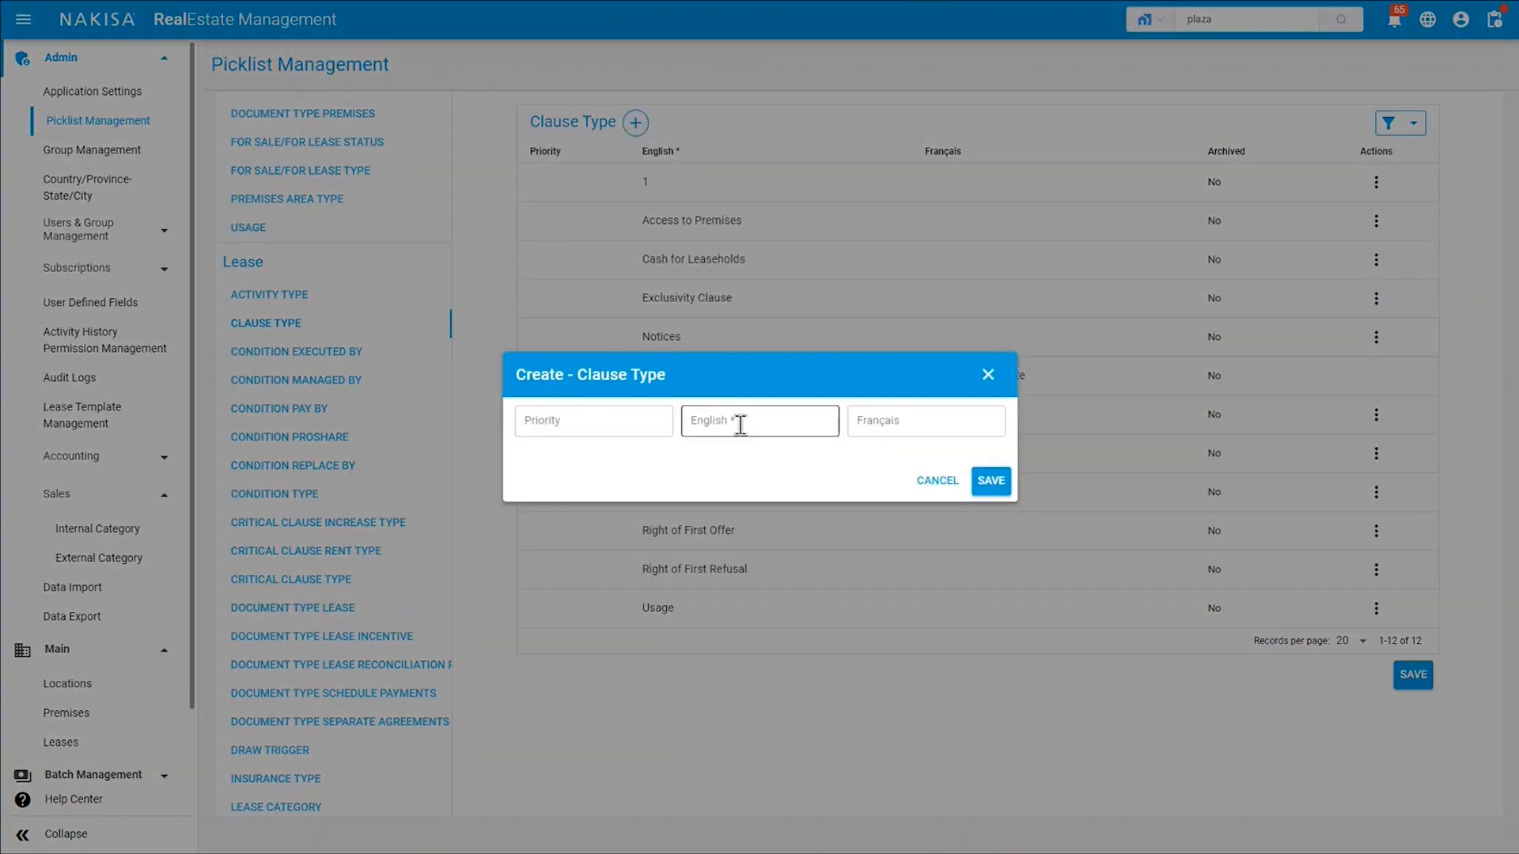
{"action": "left_click", "coordinate": [994, 381]}
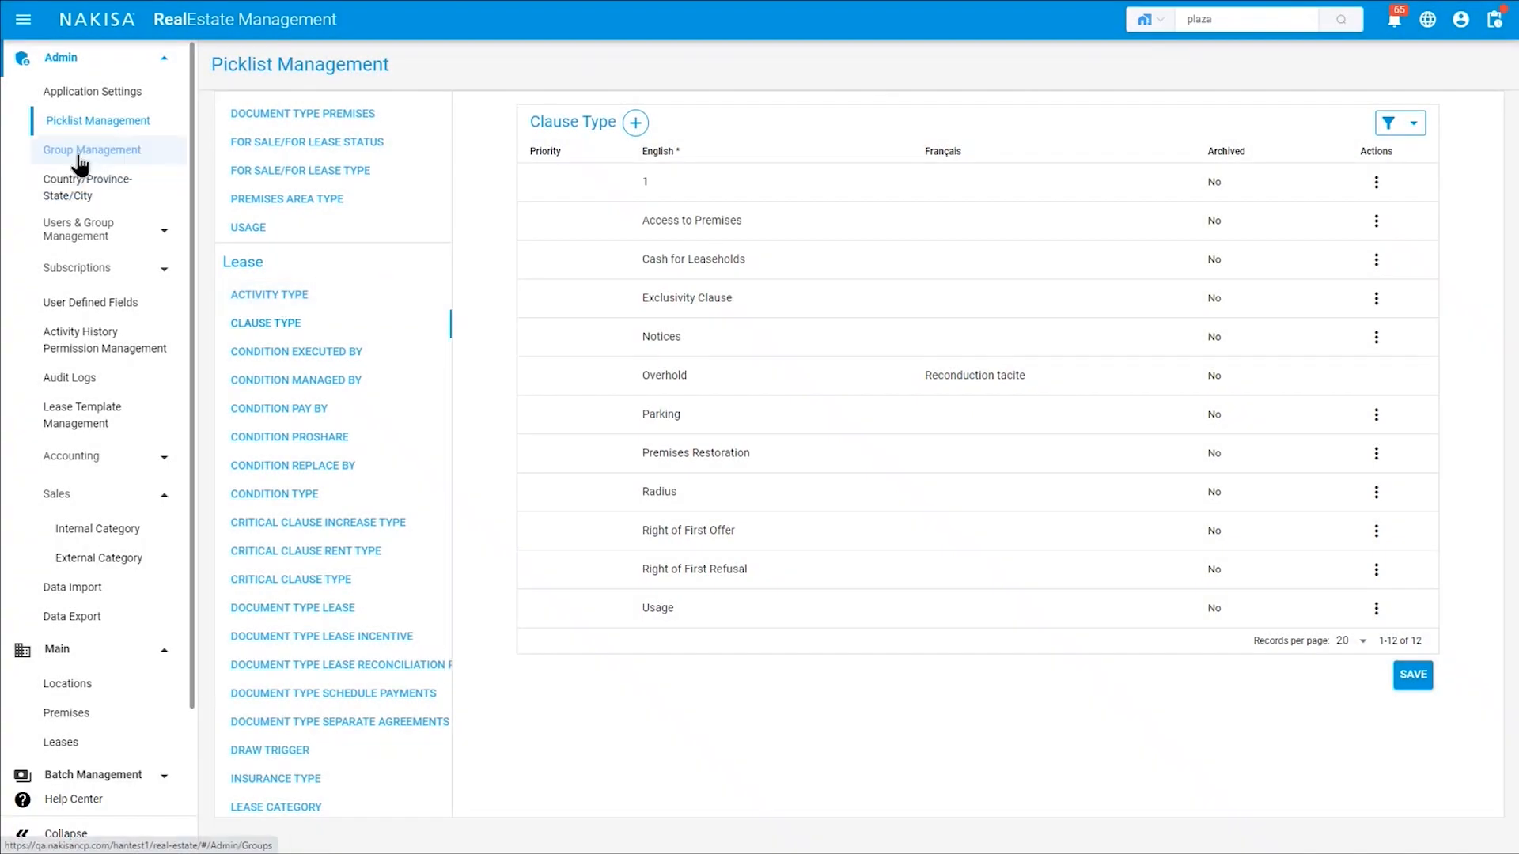
View the options of the Brand group in Group Management, leaving them unedited.
{"action": "left_click", "coordinate": [72, 156]}
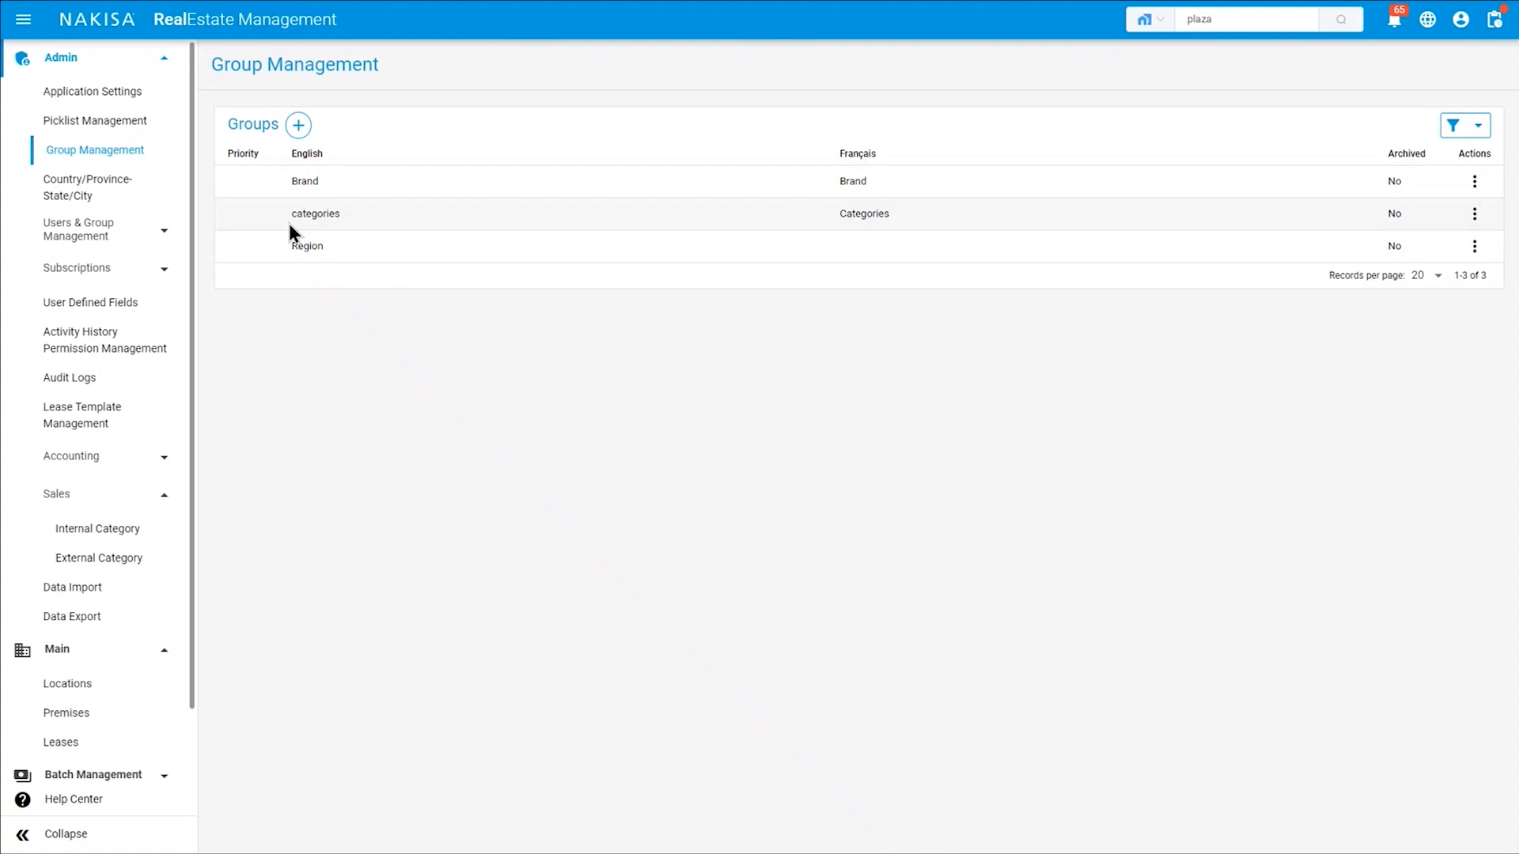
{"action": "left_click", "coordinate": [1475, 184]}
{"action": "left_click", "coordinate": [1429, 207]}
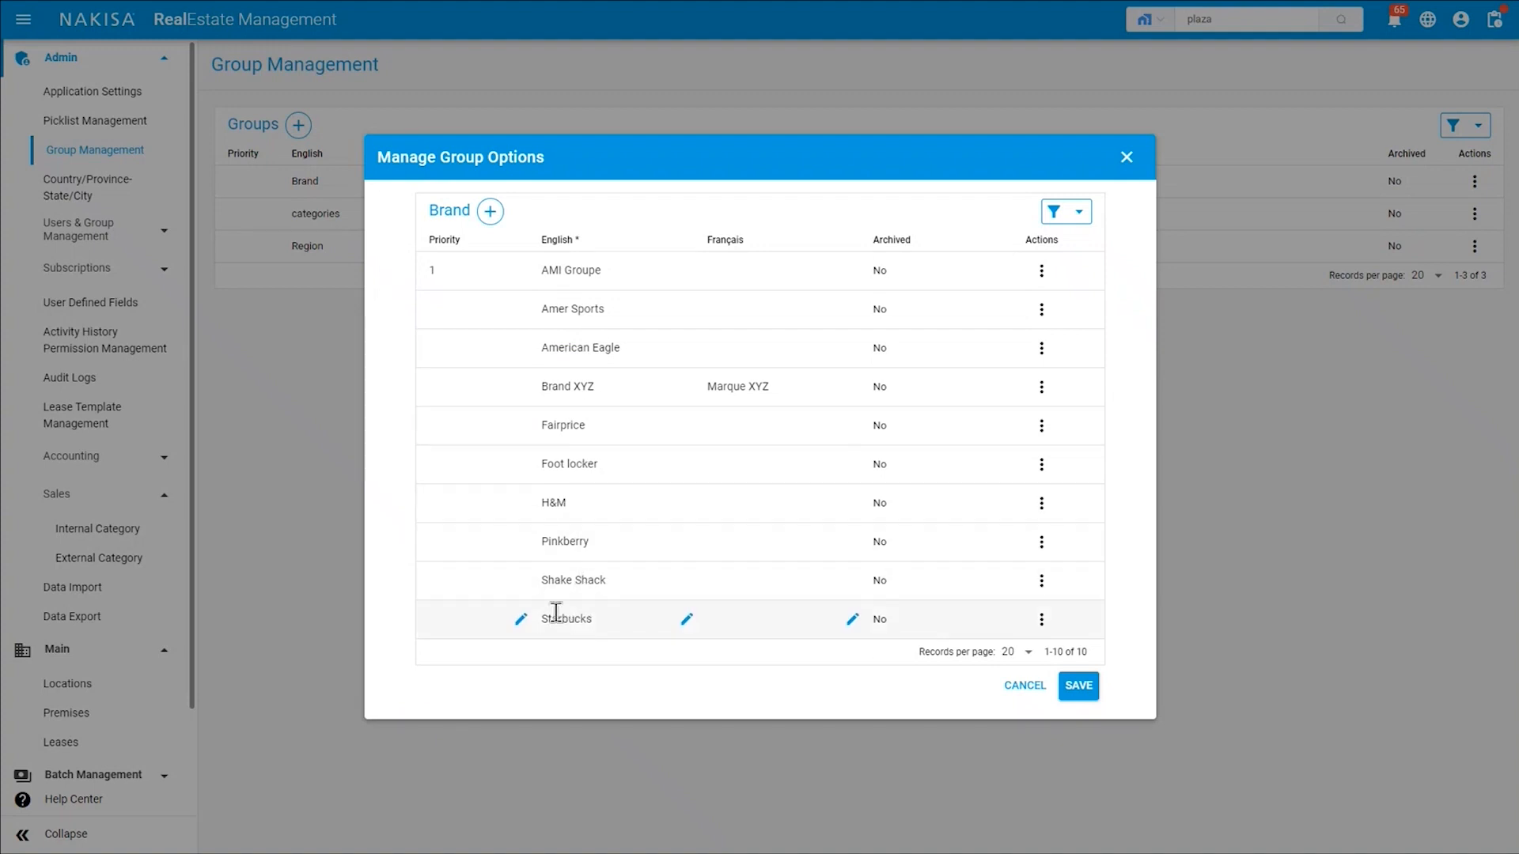
{"action": "left_click", "coordinate": [1129, 163]}
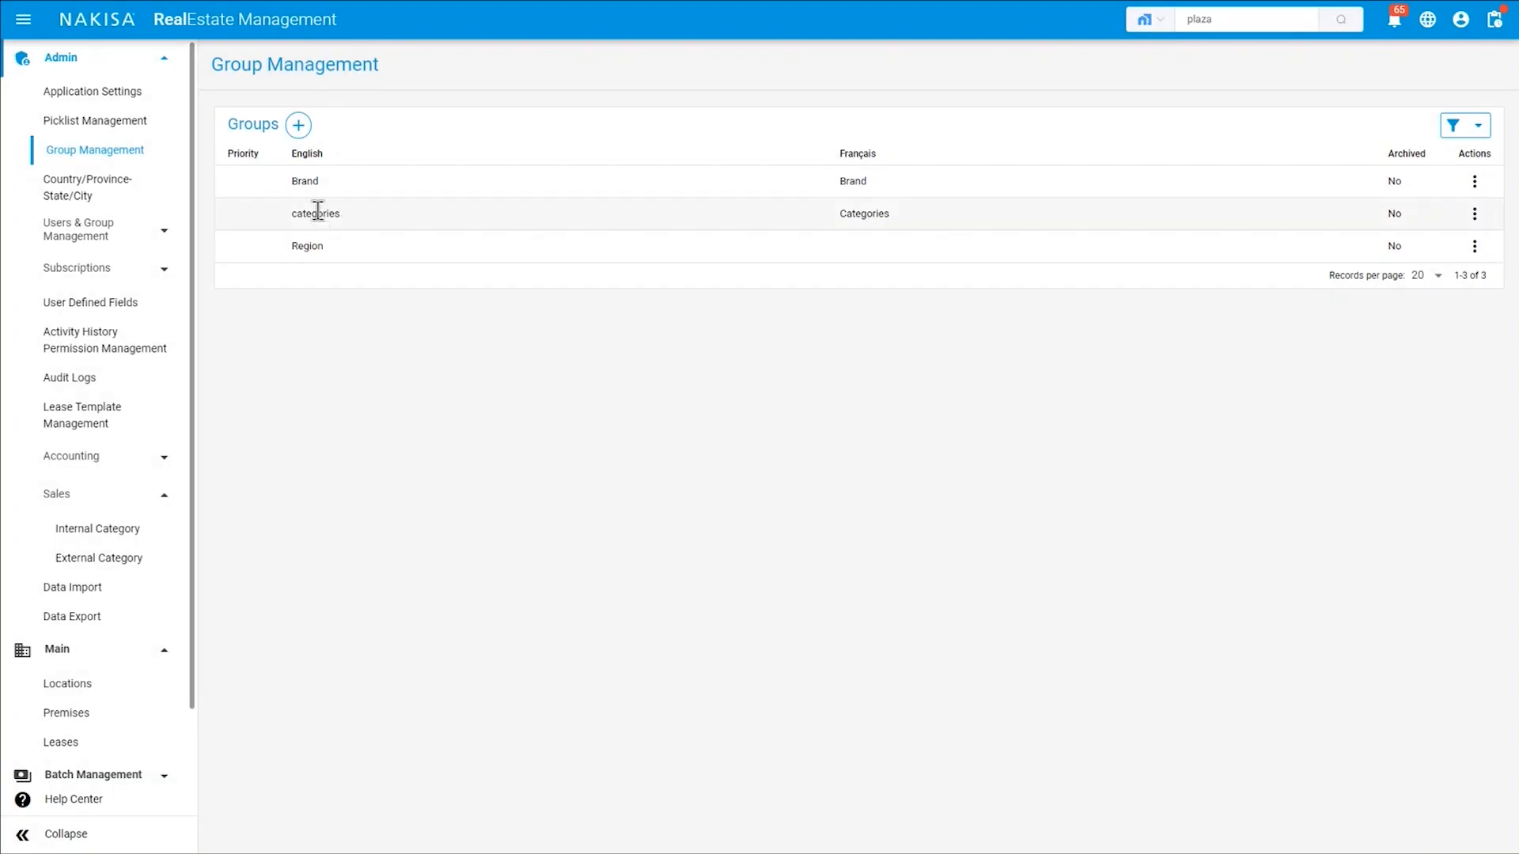
View the options of the Region group and close them without saving.
{"action": "left_click", "coordinate": [1473, 246]}
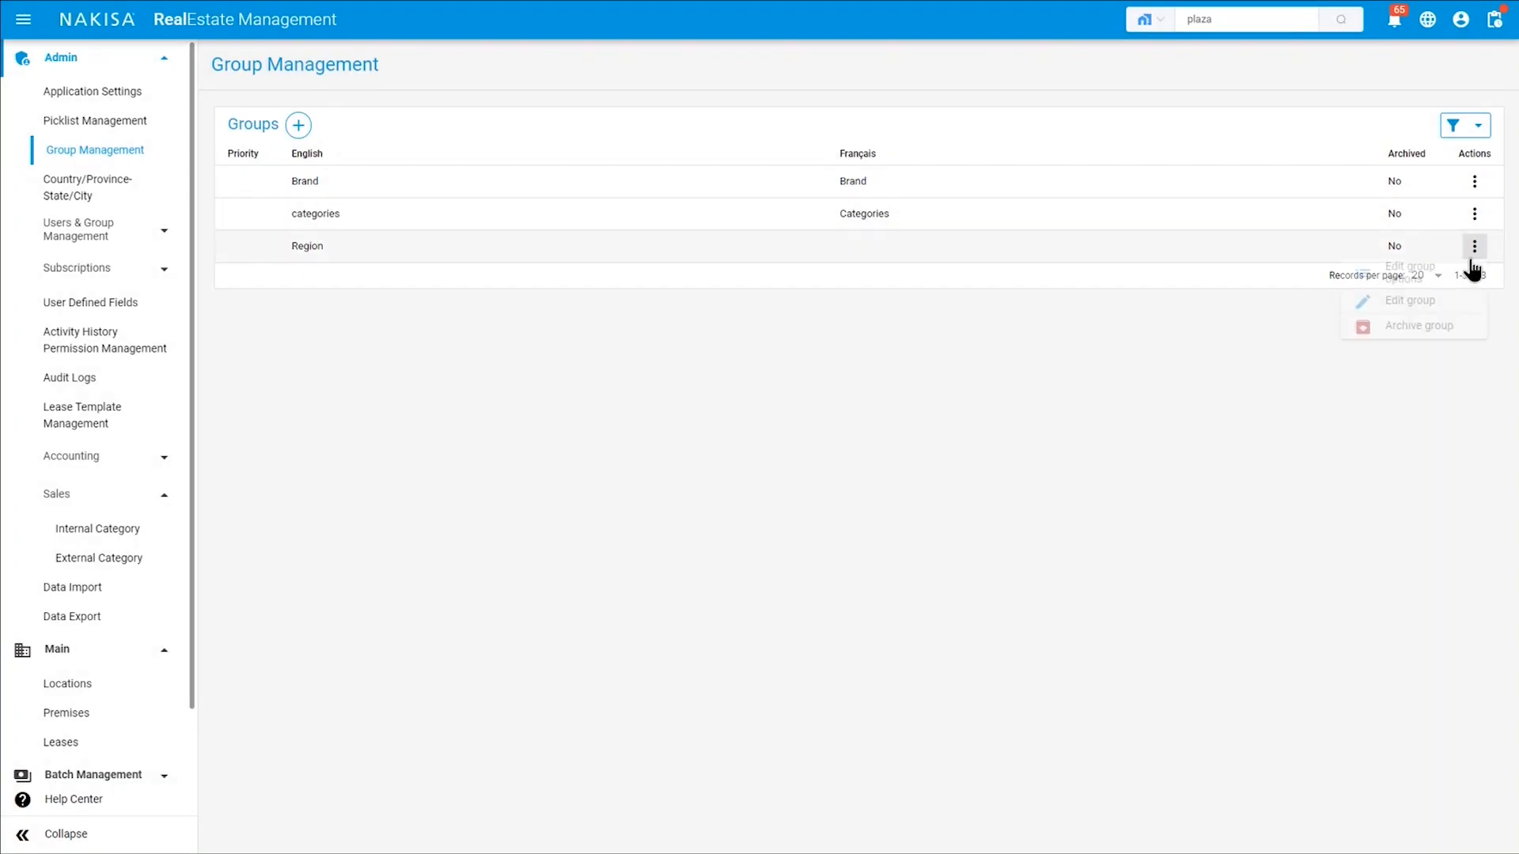
{"action": "left_click", "coordinate": [1458, 273]}
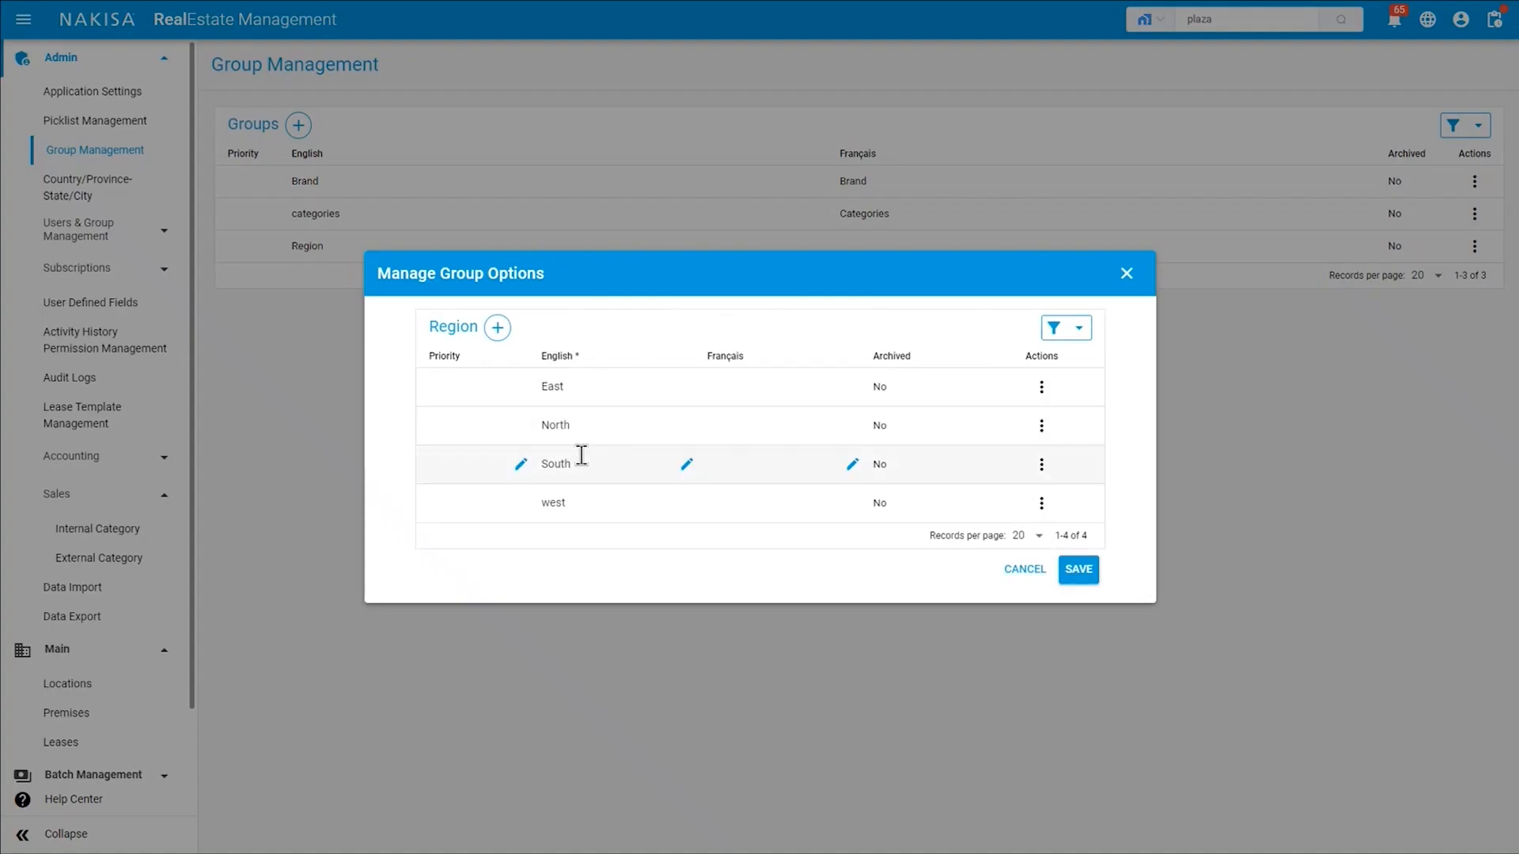
{"action": "left_click", "coordinate": [1127, 273]}
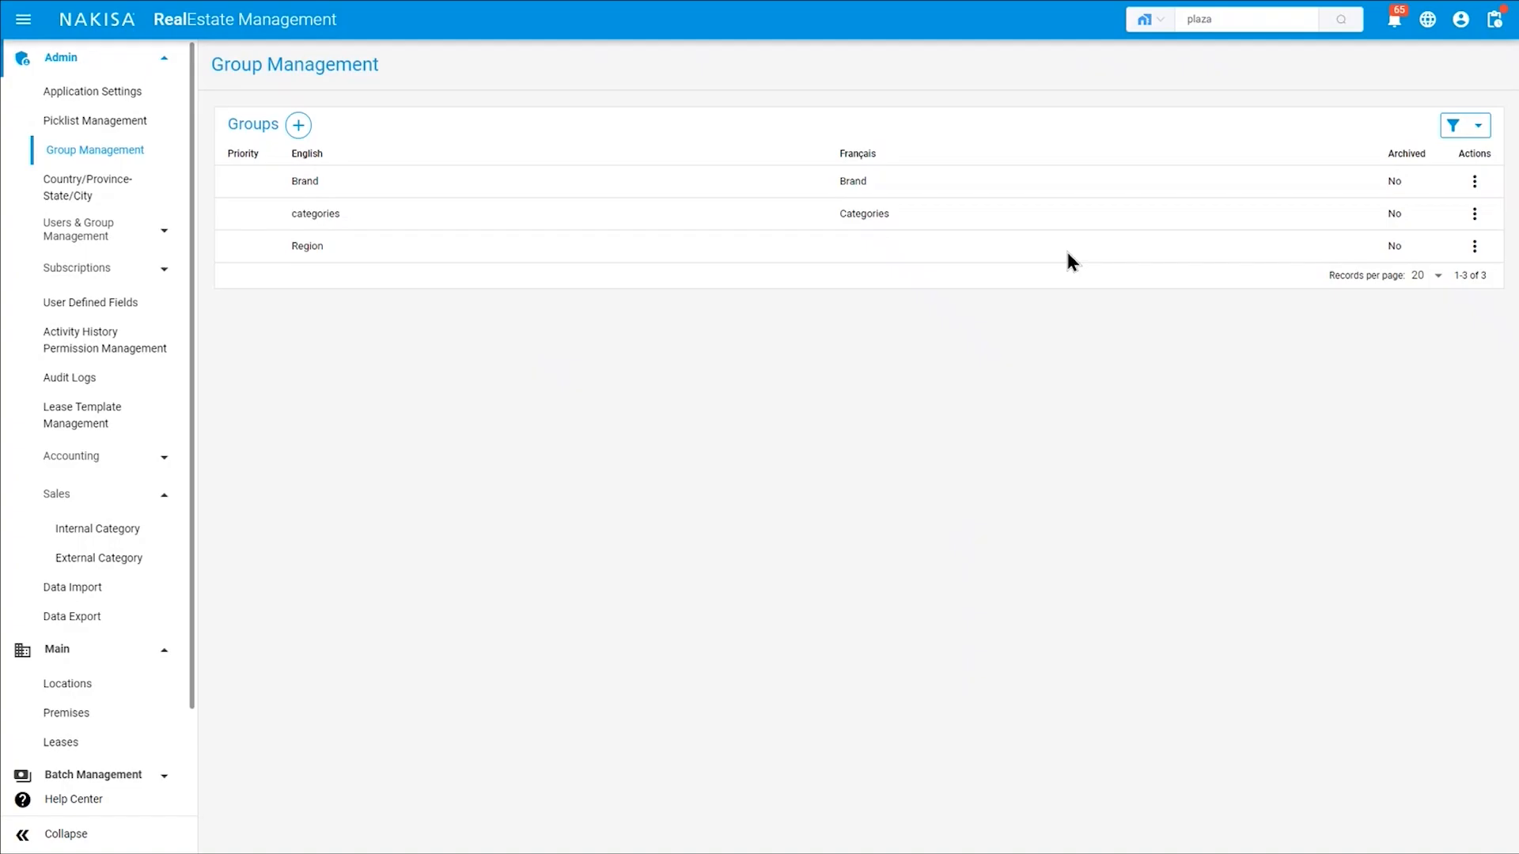
View the User Defined Fields for leases, expanding the unarchived General Information group, and those for premises.
{"action": "left_click", "coordinate": [67, 317]}
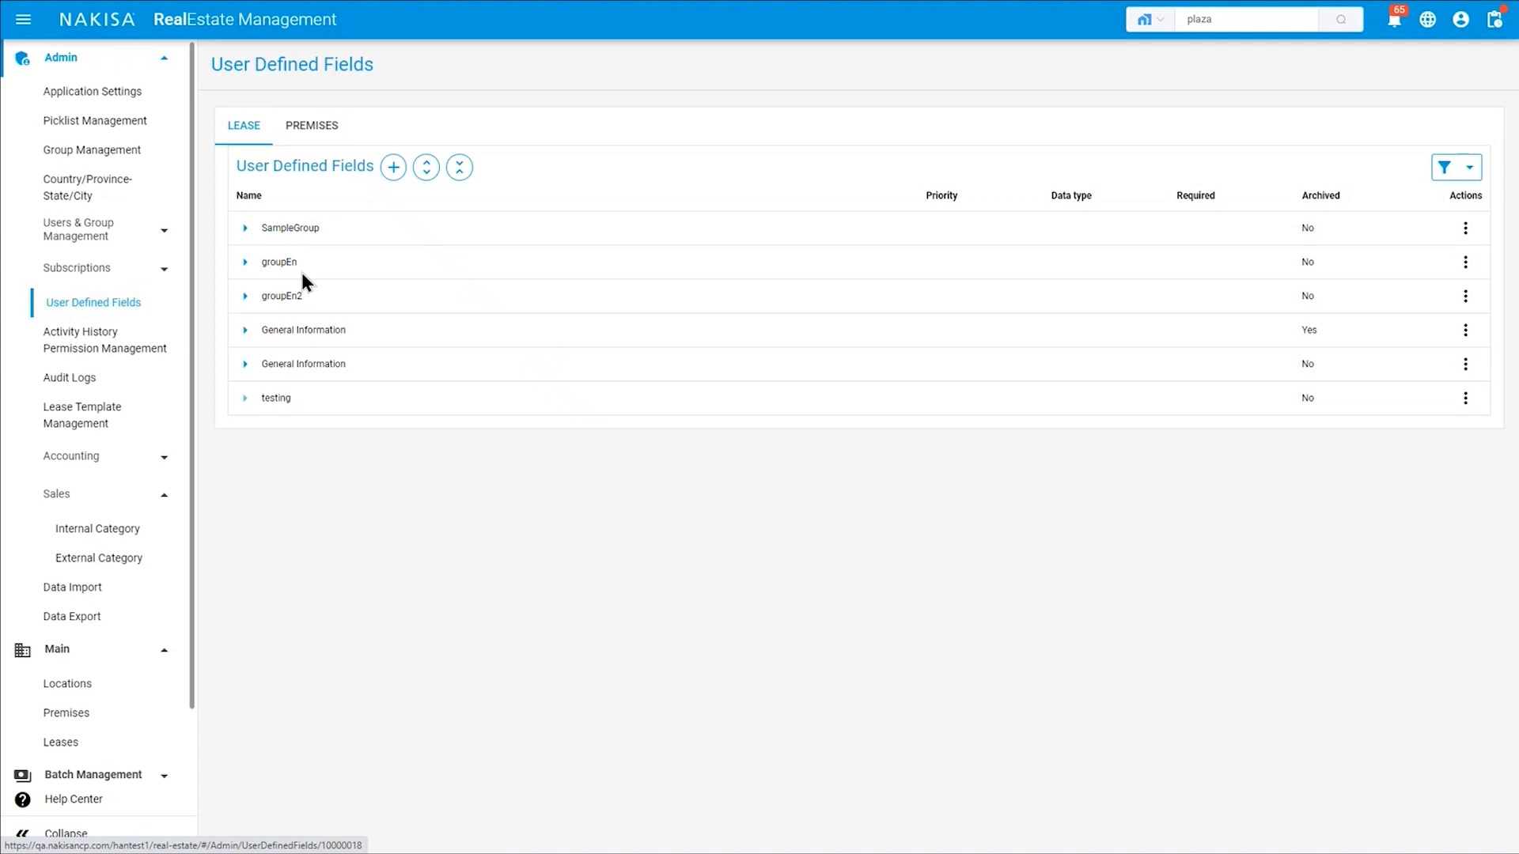
{"action": "left_click", "coordinate": [245, 365]}
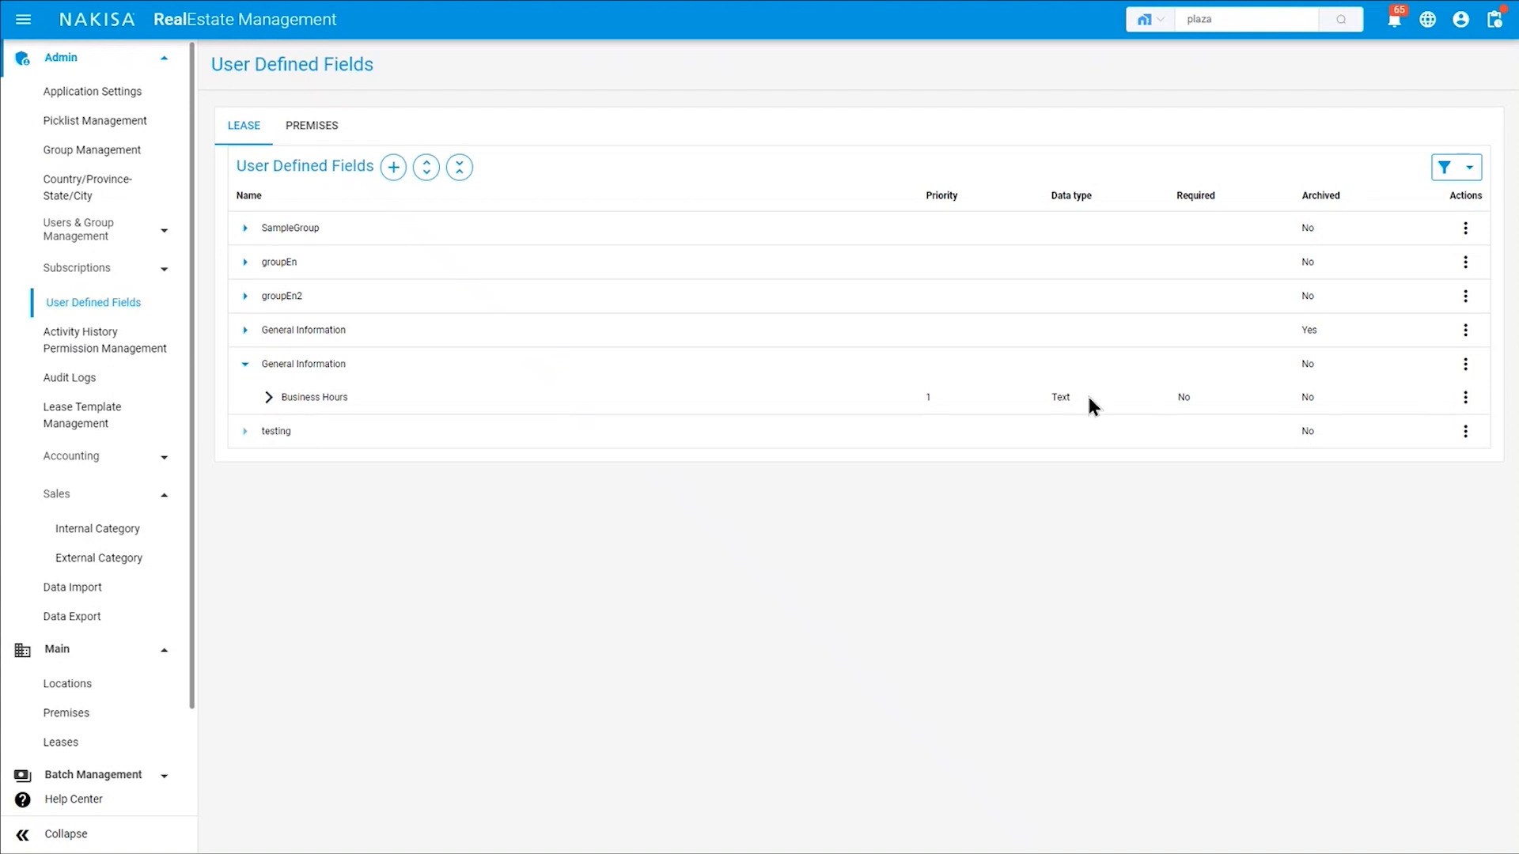
{"action": "left_click", "coordinate": [343, 130]}
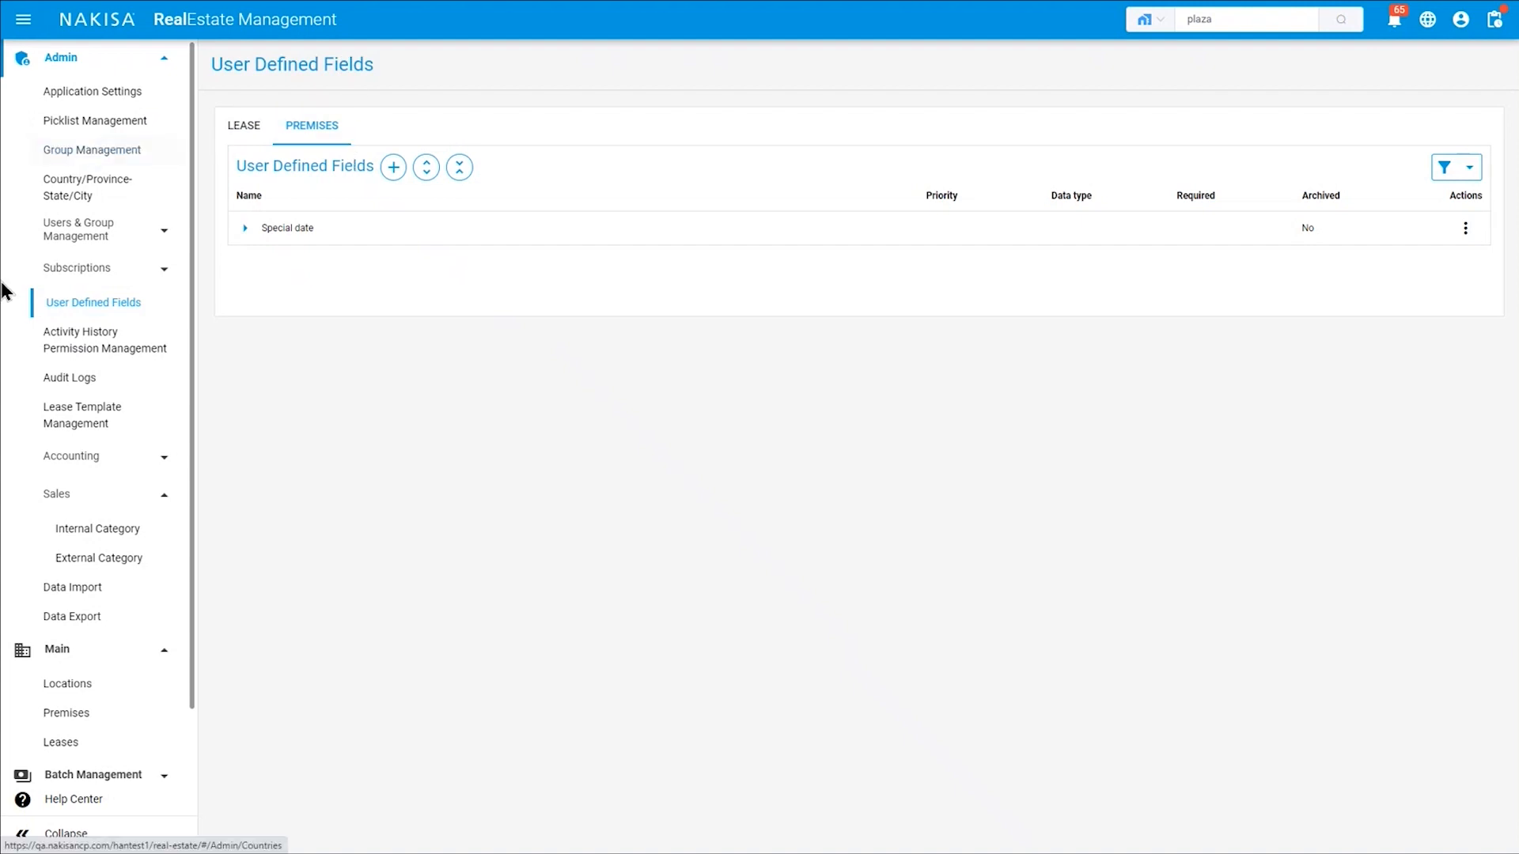
Show the last page of the Locations list.
{"action": "scroll", "coordinate": [111, 380], "scroll_direction": "down", "scroll_amount": 3}
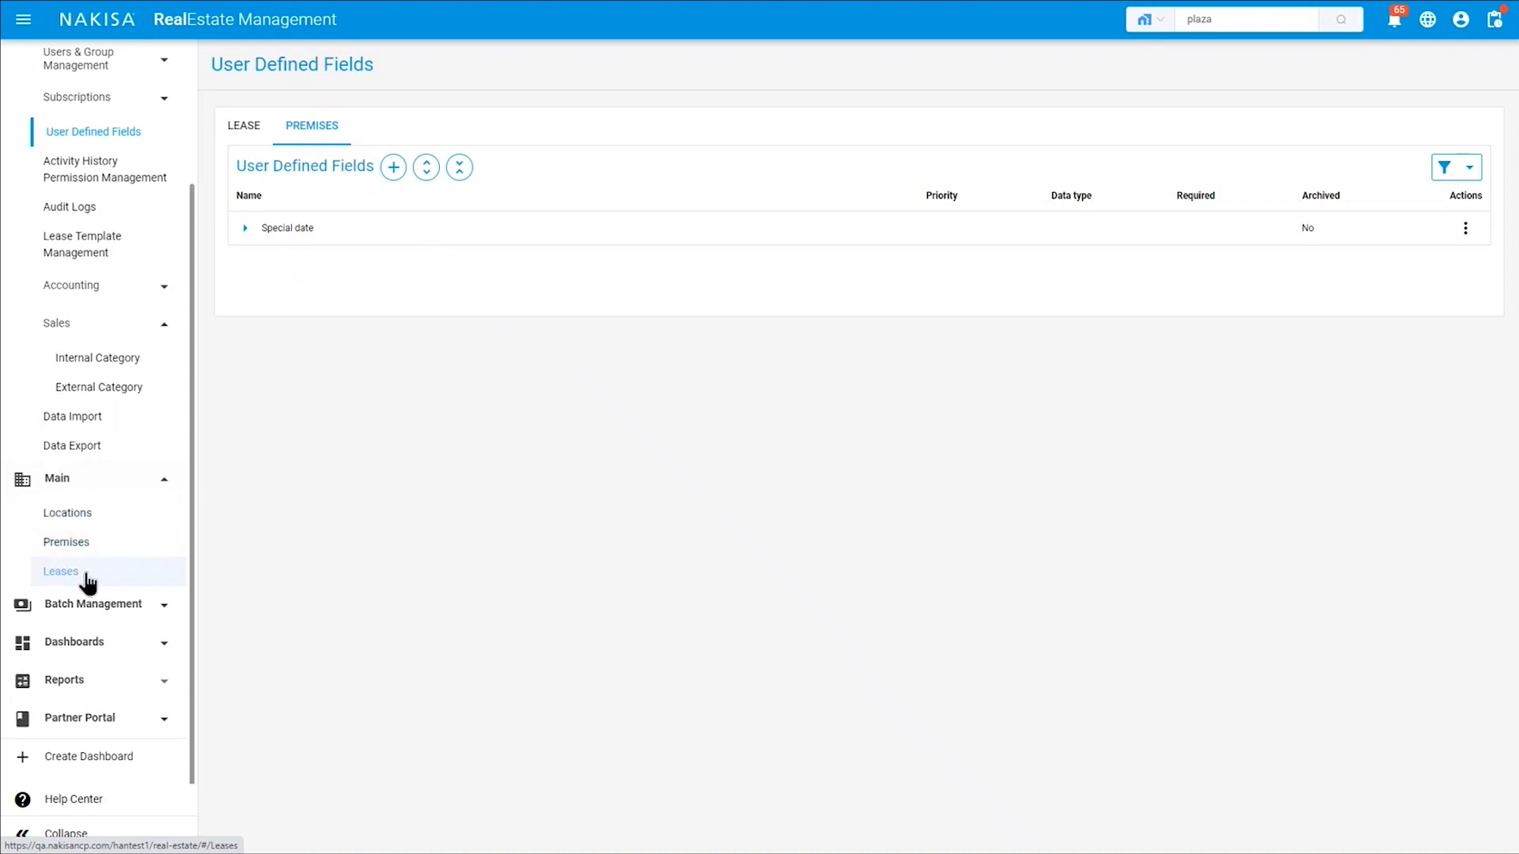
{"action": "left_click", "coordinate": [80, 516]}
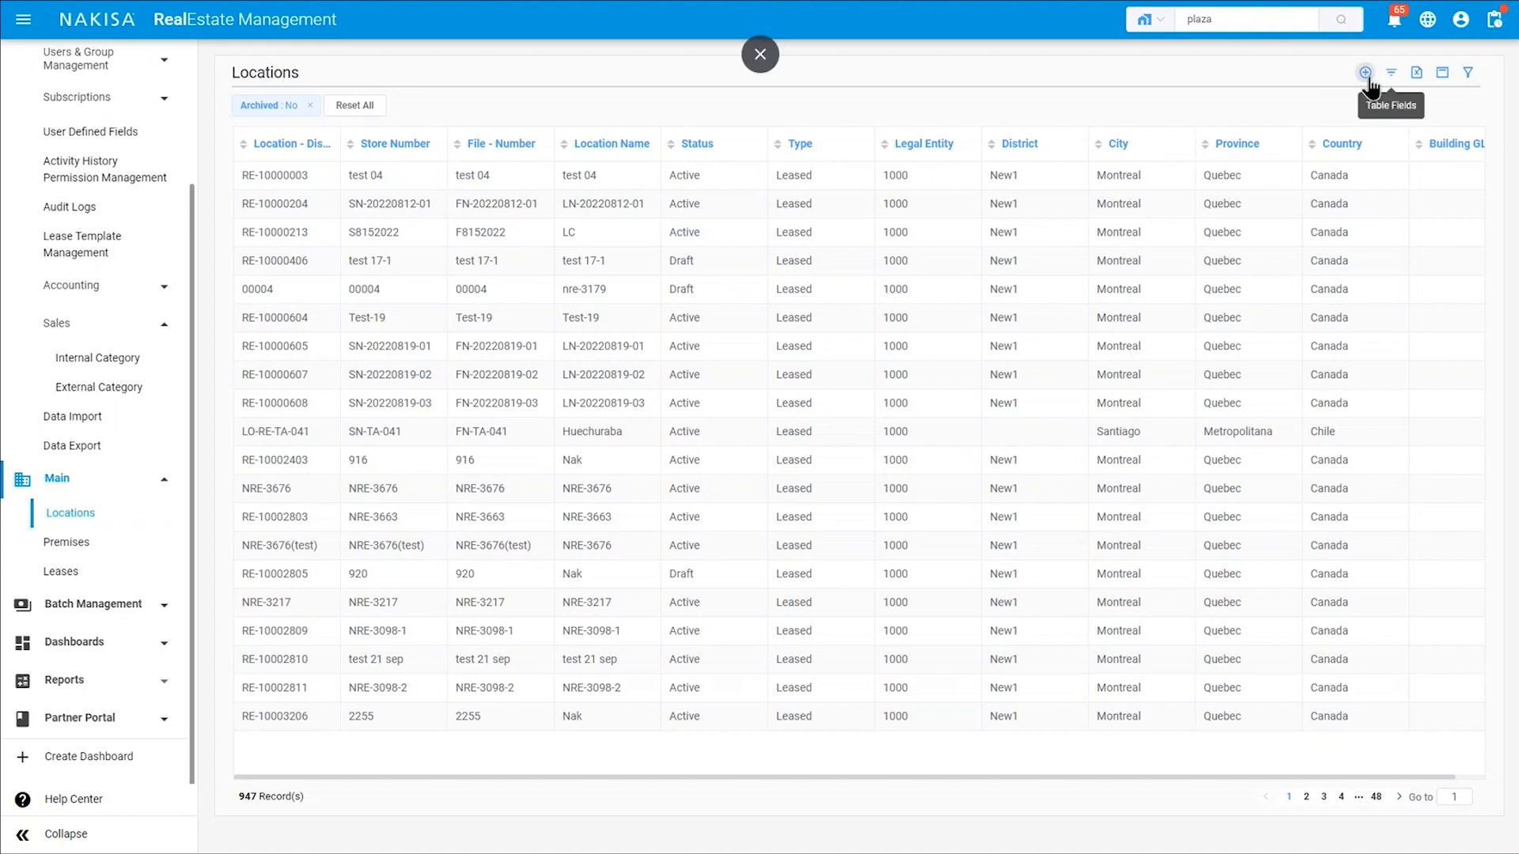
{"action": "left_click", "coordinate": [1377, 797]}
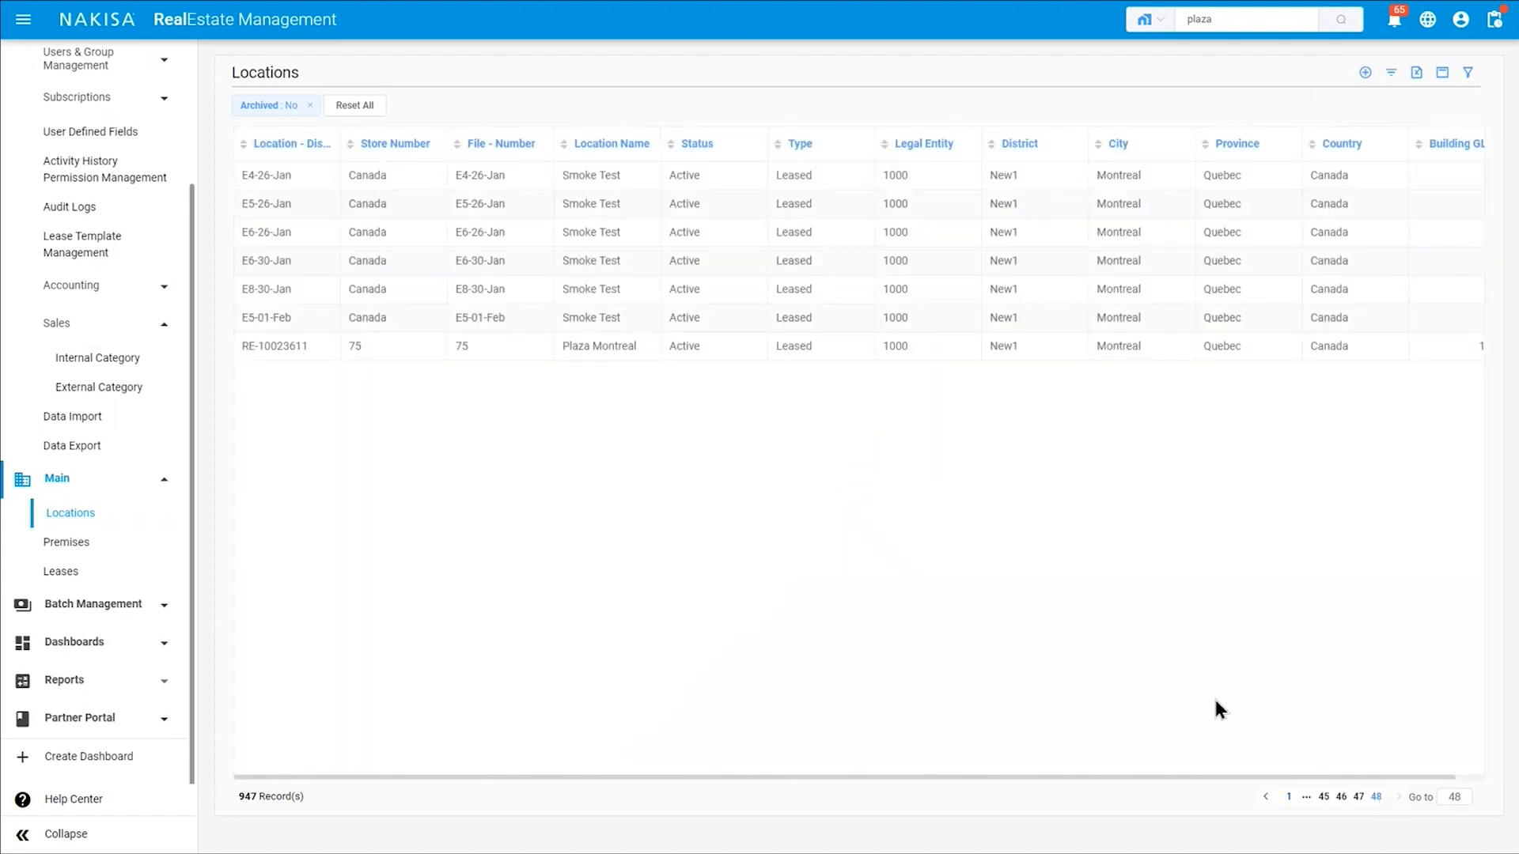
View the Create Location form, including its Type and Brand options, address fields and notes, and close it without saving.
{"action": "left_click", "coordinate": [1365, 74]}
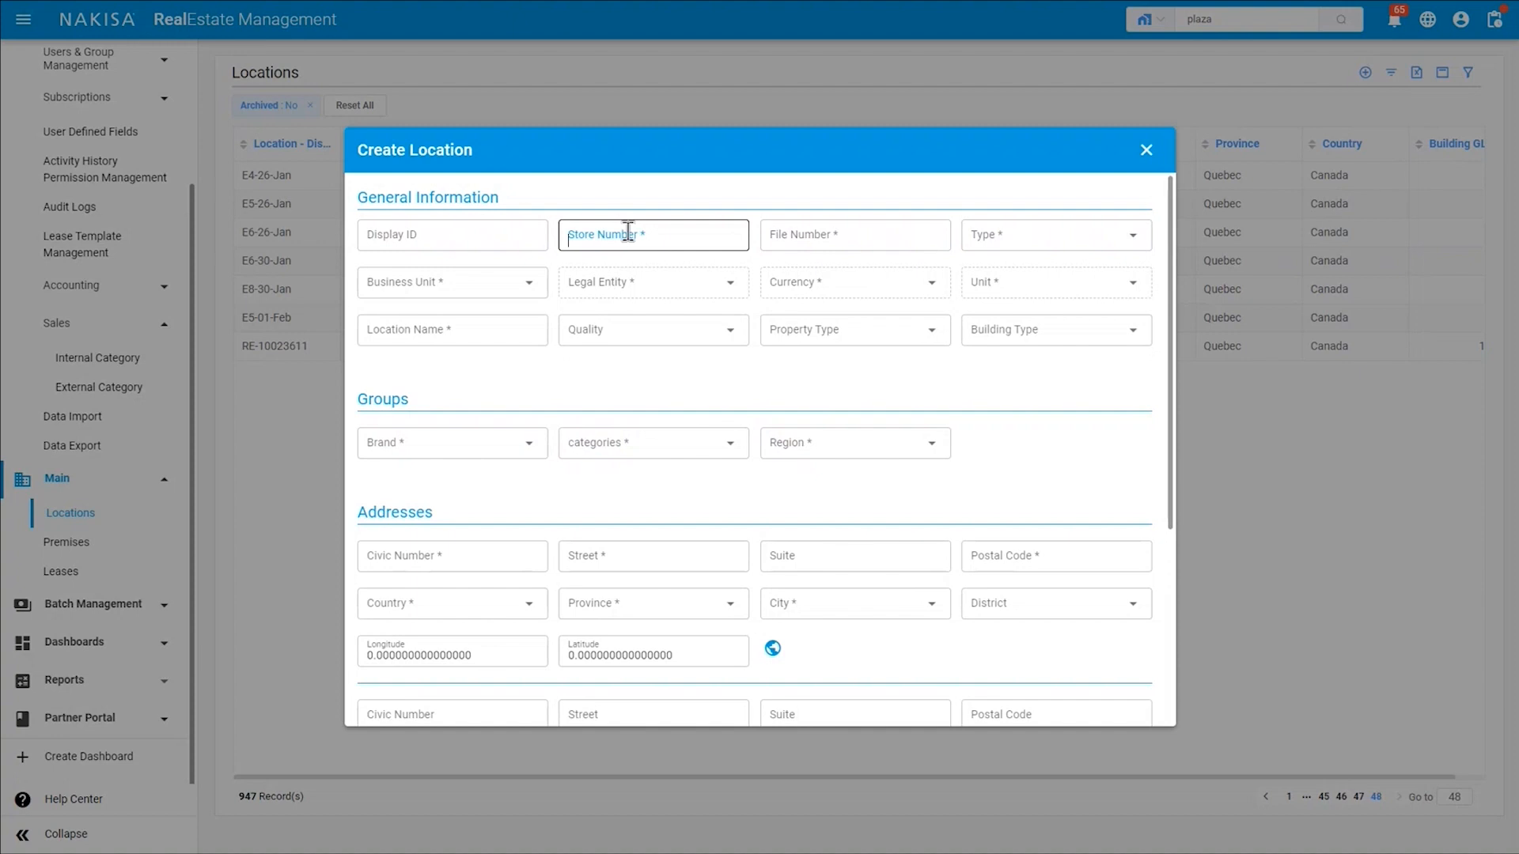
{"action": "left_click", "coordinate": [788, 235]}
{"action": "left_click", "coordinate": [1017, 235]}
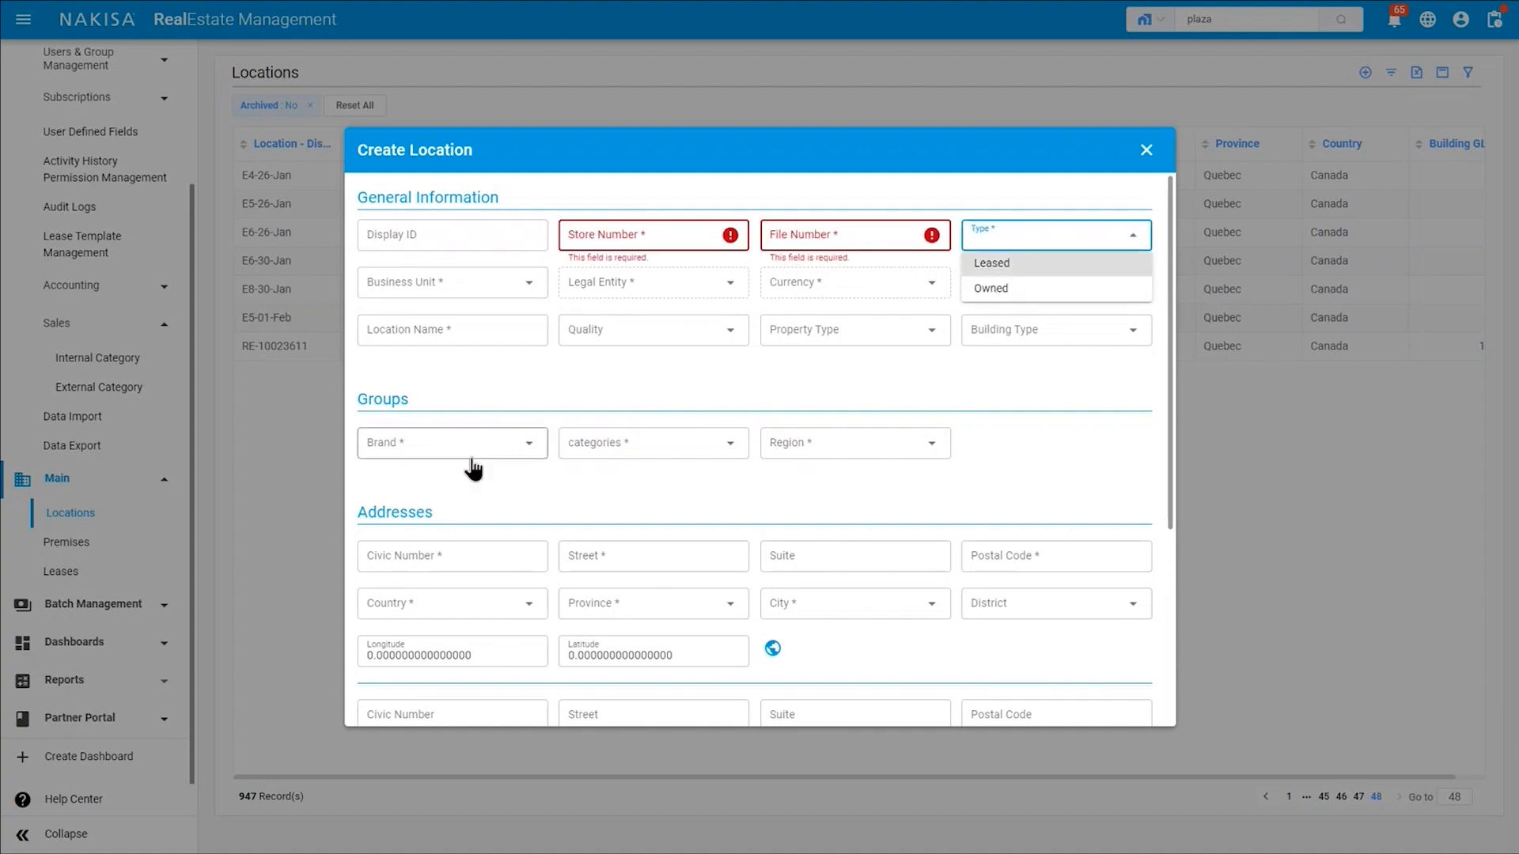
{"action": "left_click", "coordinate": [407, 449]}
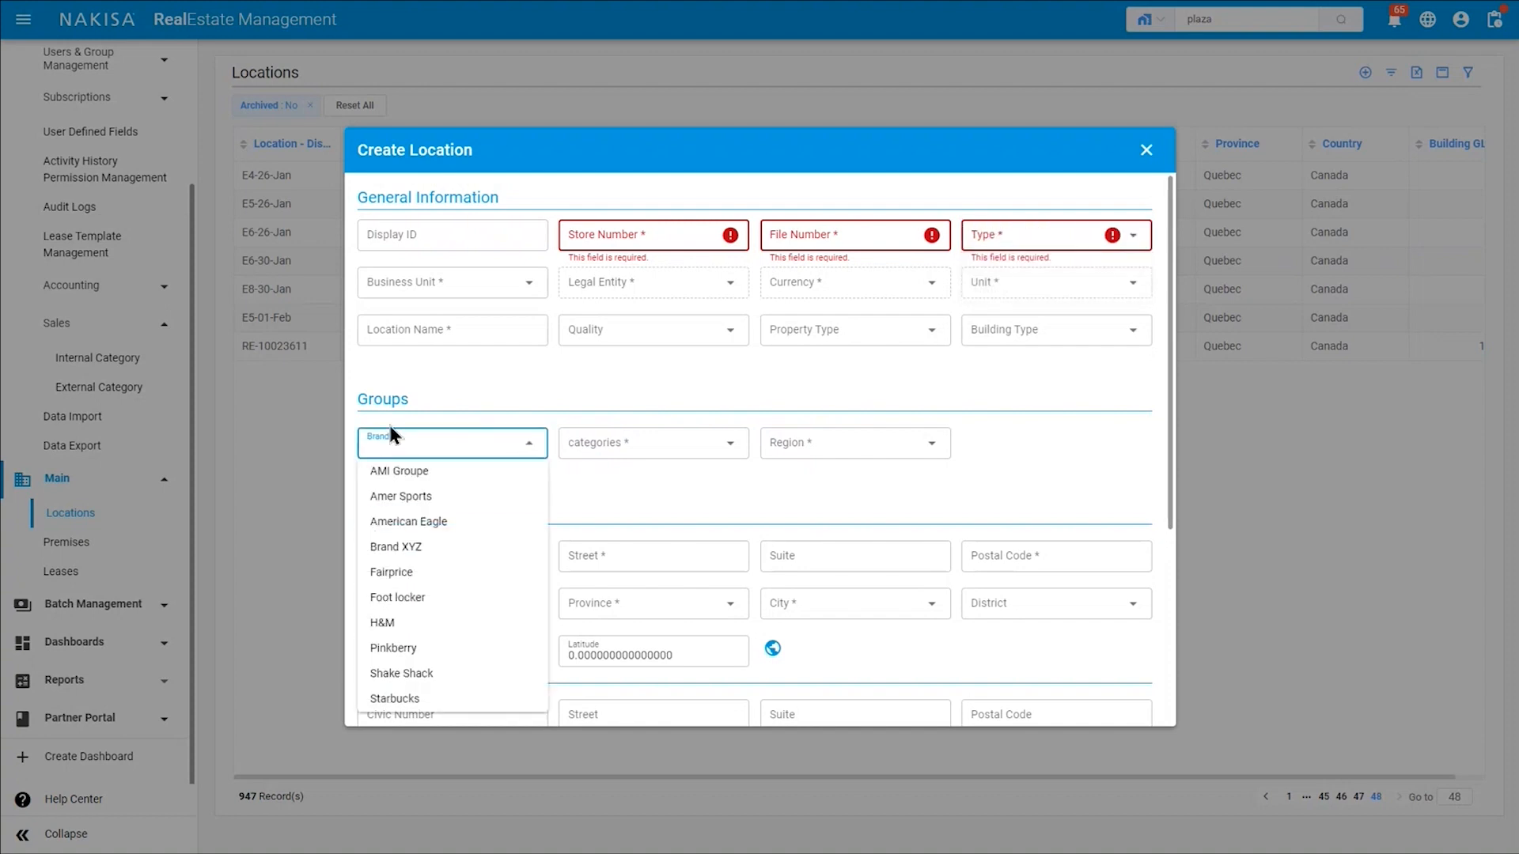
{"action": "left_click", "coordinate": [614, 409]}
{"action": "scroll", "coordinate": [605, 486], "scroll_direction": "down", "scroll_amount": 4}
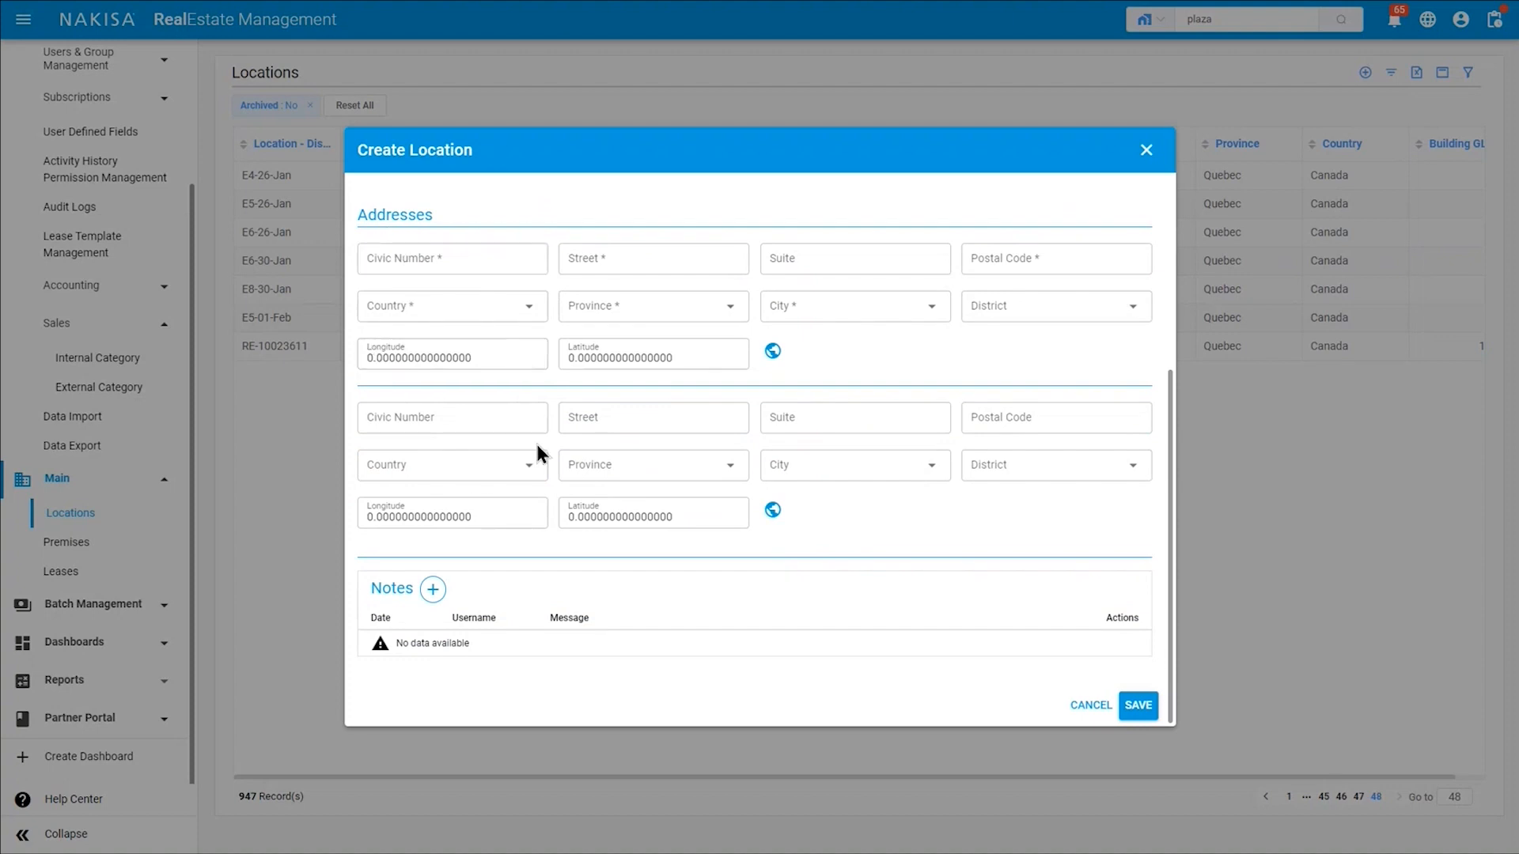
{"action": "left_click", "coordinate": [581, 522]}
{"action": "left_click", "coordinate": [1146, 151]}
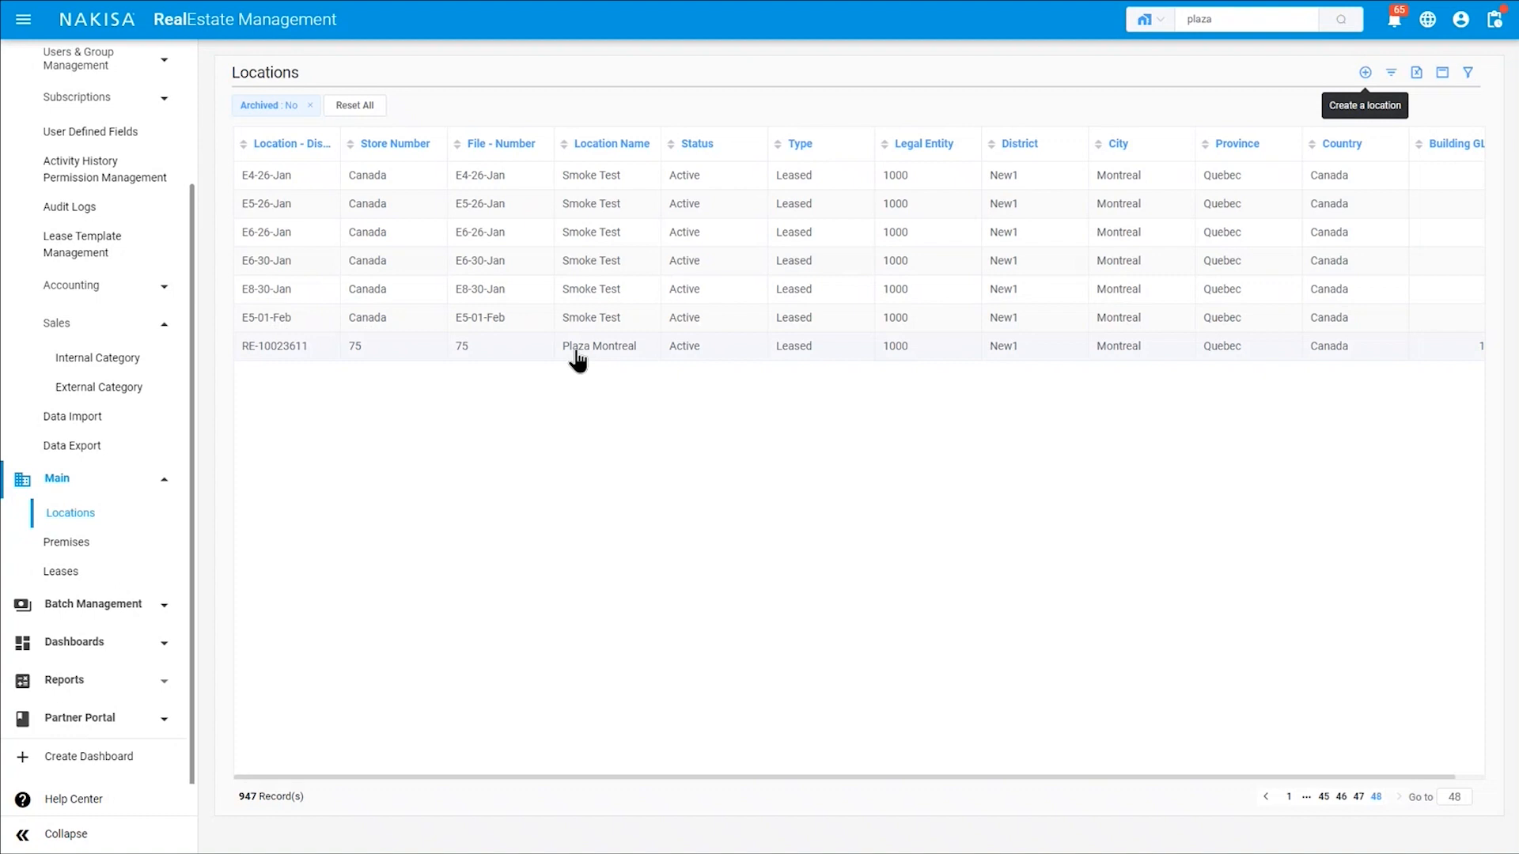
Open the Plaza Montreal location with the side menu collapsed and review its identification details and available actions.
{"action": "left_click", "coordinate": [577, 358]}
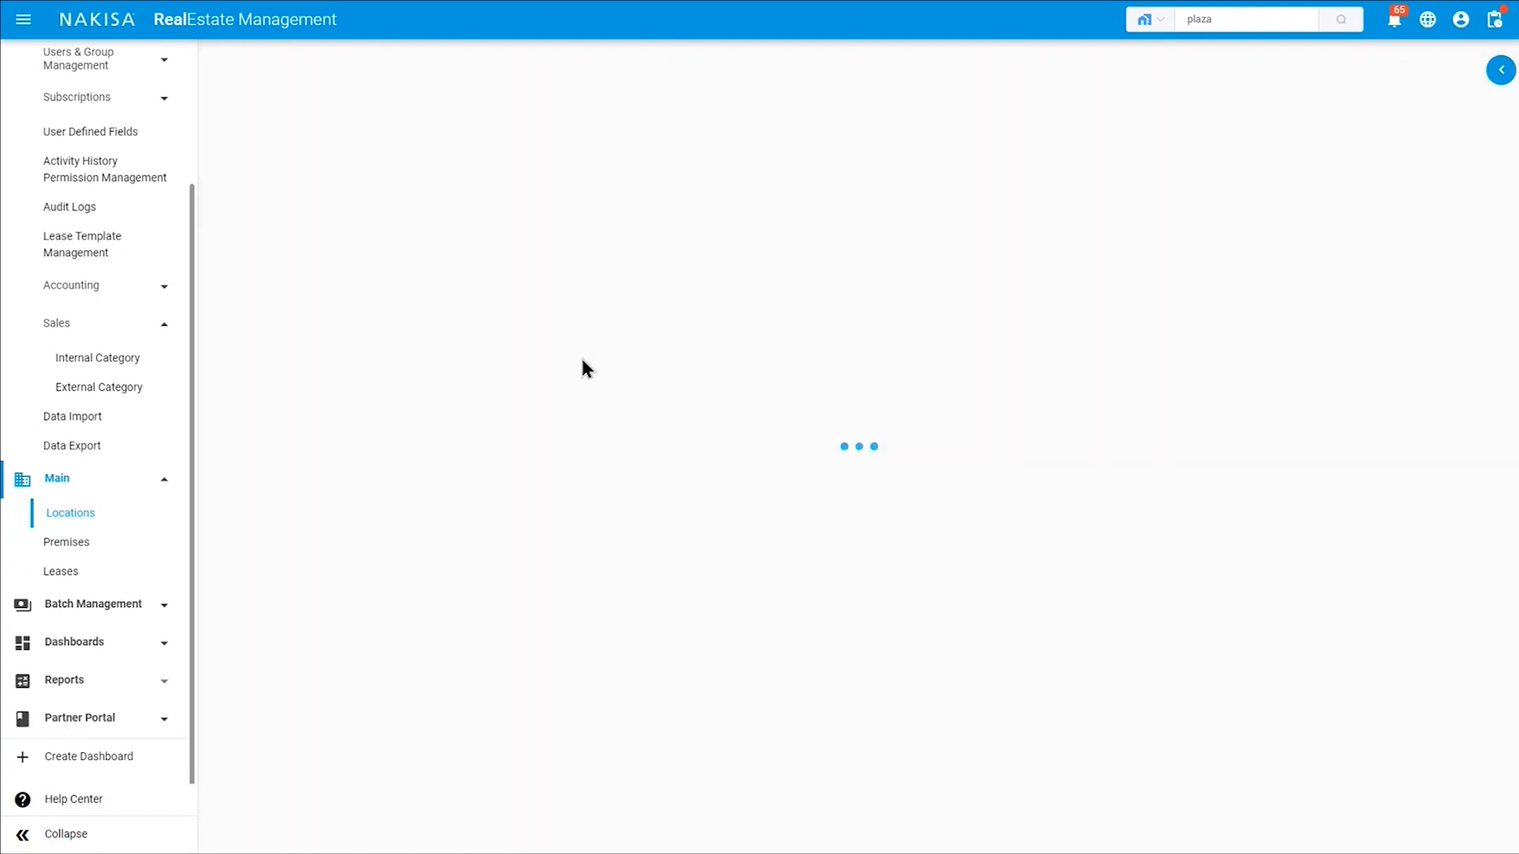
{"action": "left_click", "coordinate": [35, 835]}
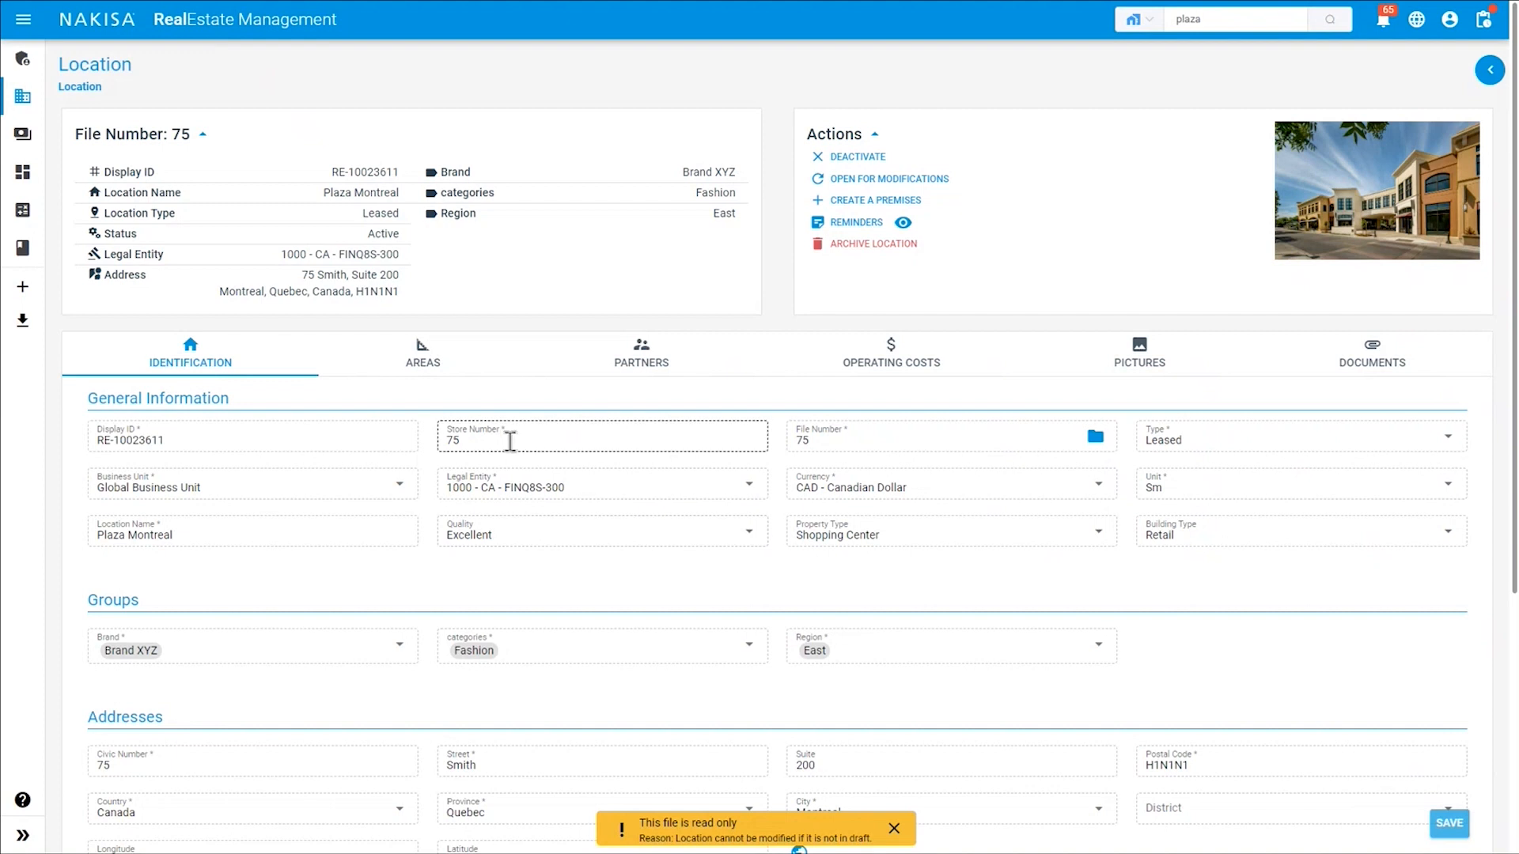
{"action": "scroll", "coordinate": [467, 498], "scroll_direction": "down", "scroll_amount": 1}
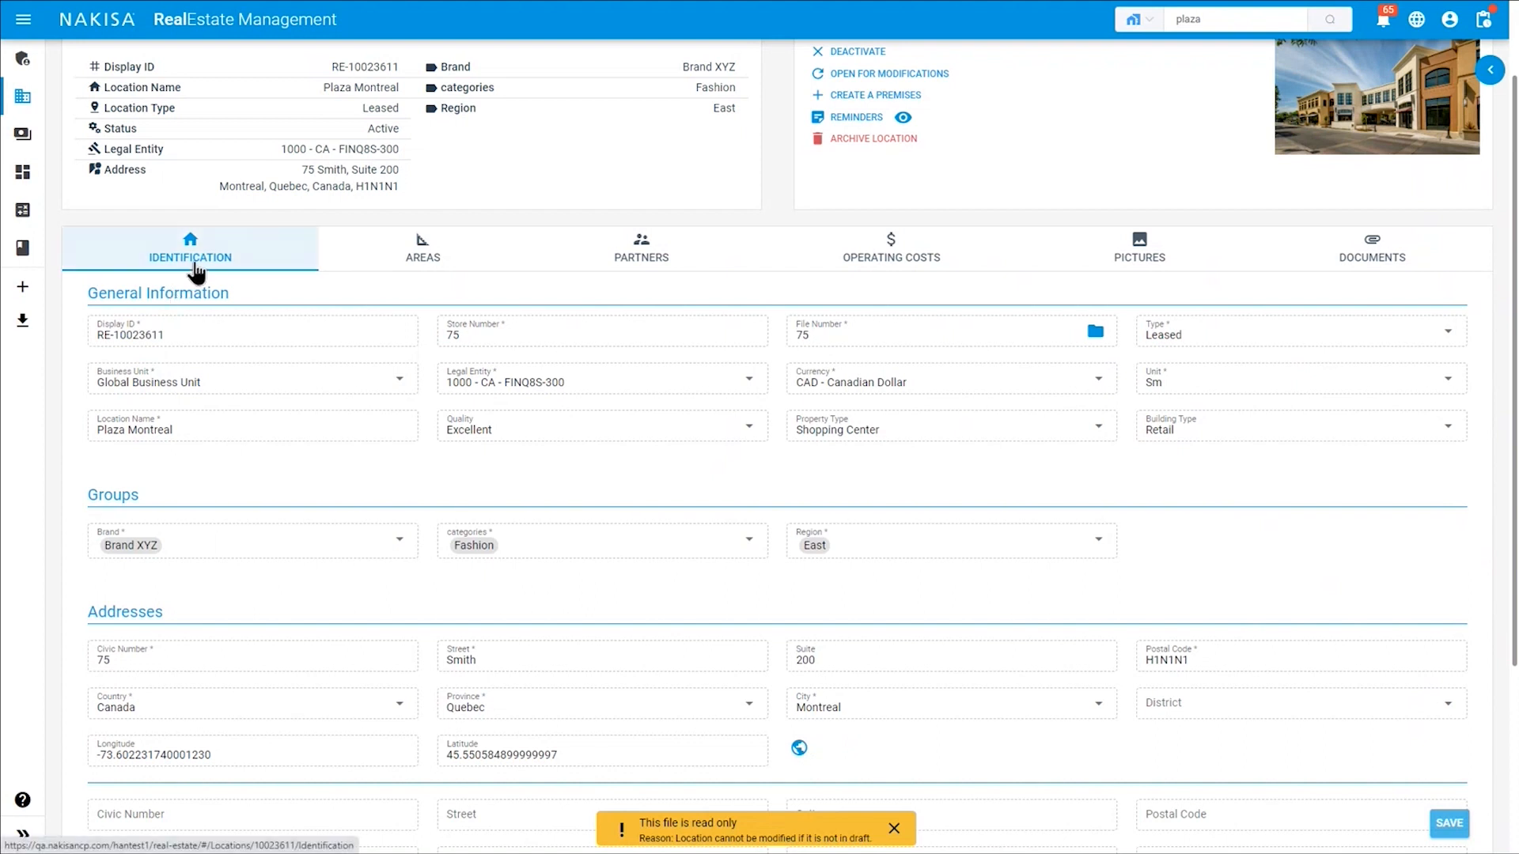
{"action": "scroll", "coordinate": [190, 271], "scroll_direction": "up", "scroll_amount": 2}
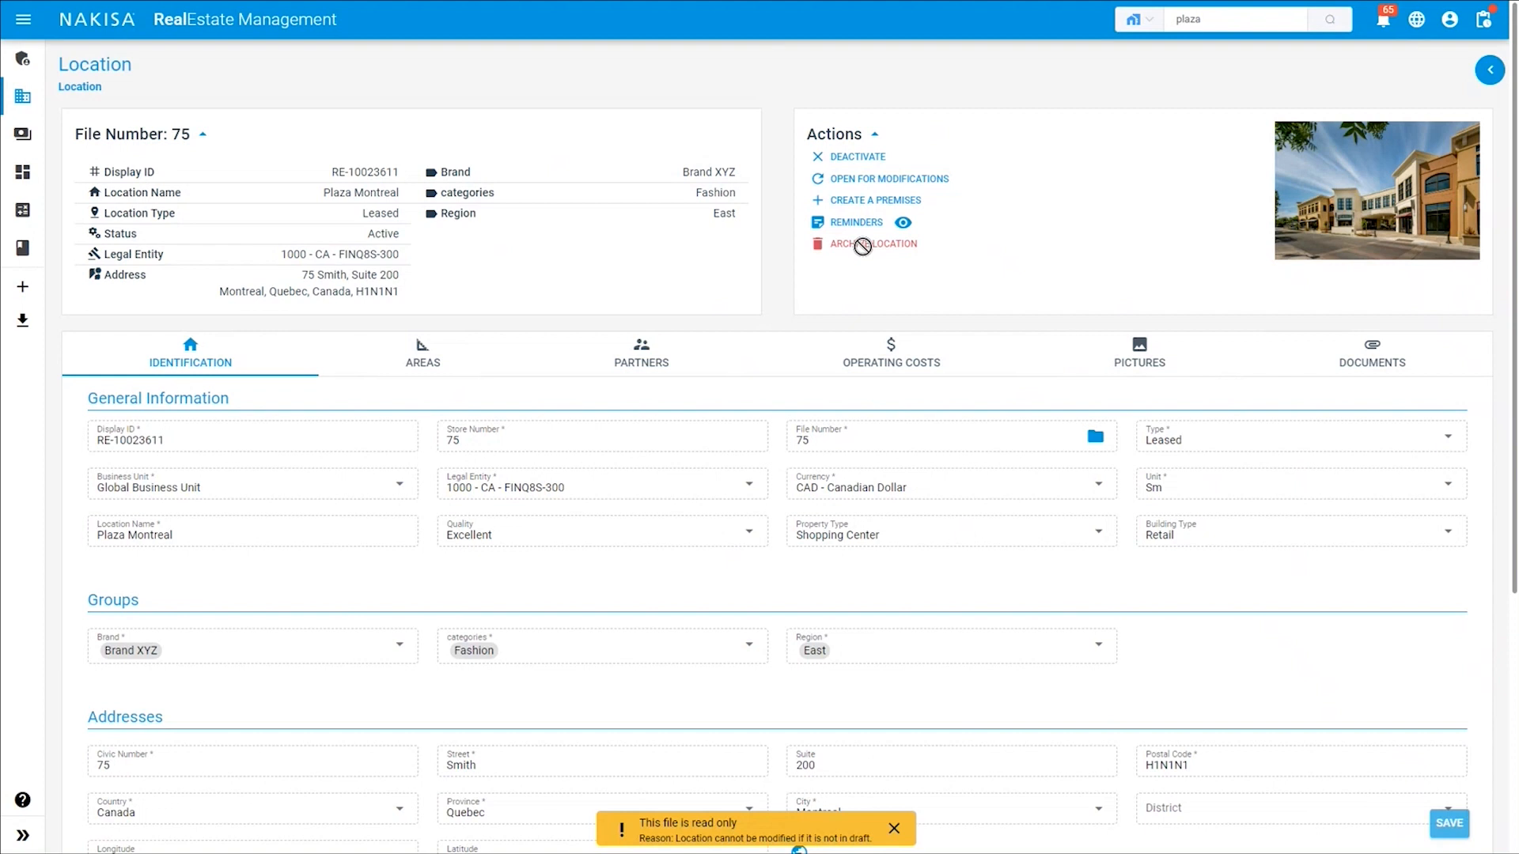
Show the Plaza Montreal location's areas and open the location for modifications.
{"action": "left_click", "coordinate": [410, 372]}
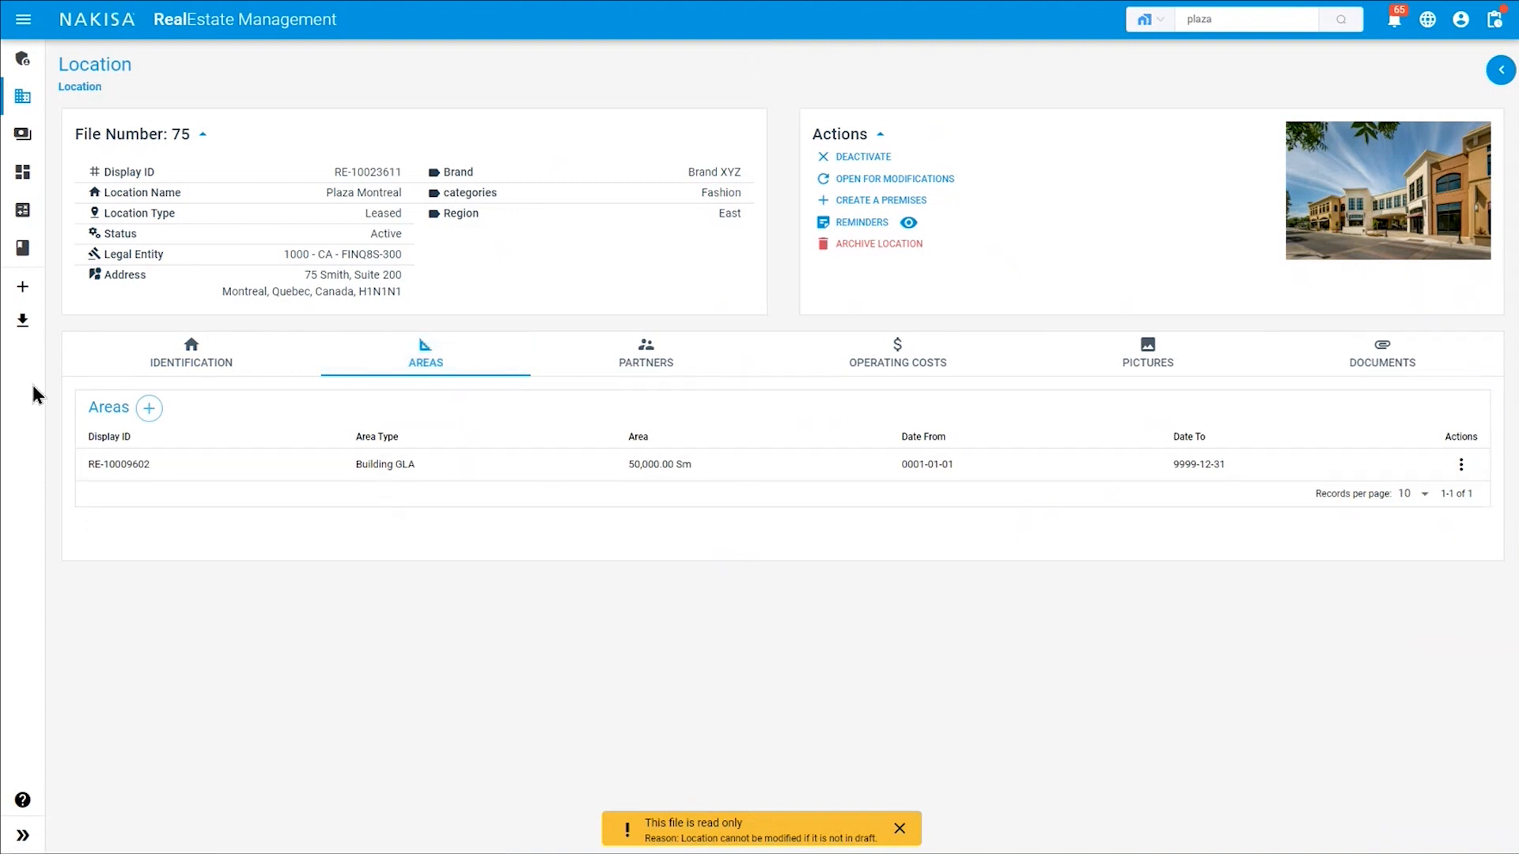
{"action": "left_click", "coordinate": [862, 178]}
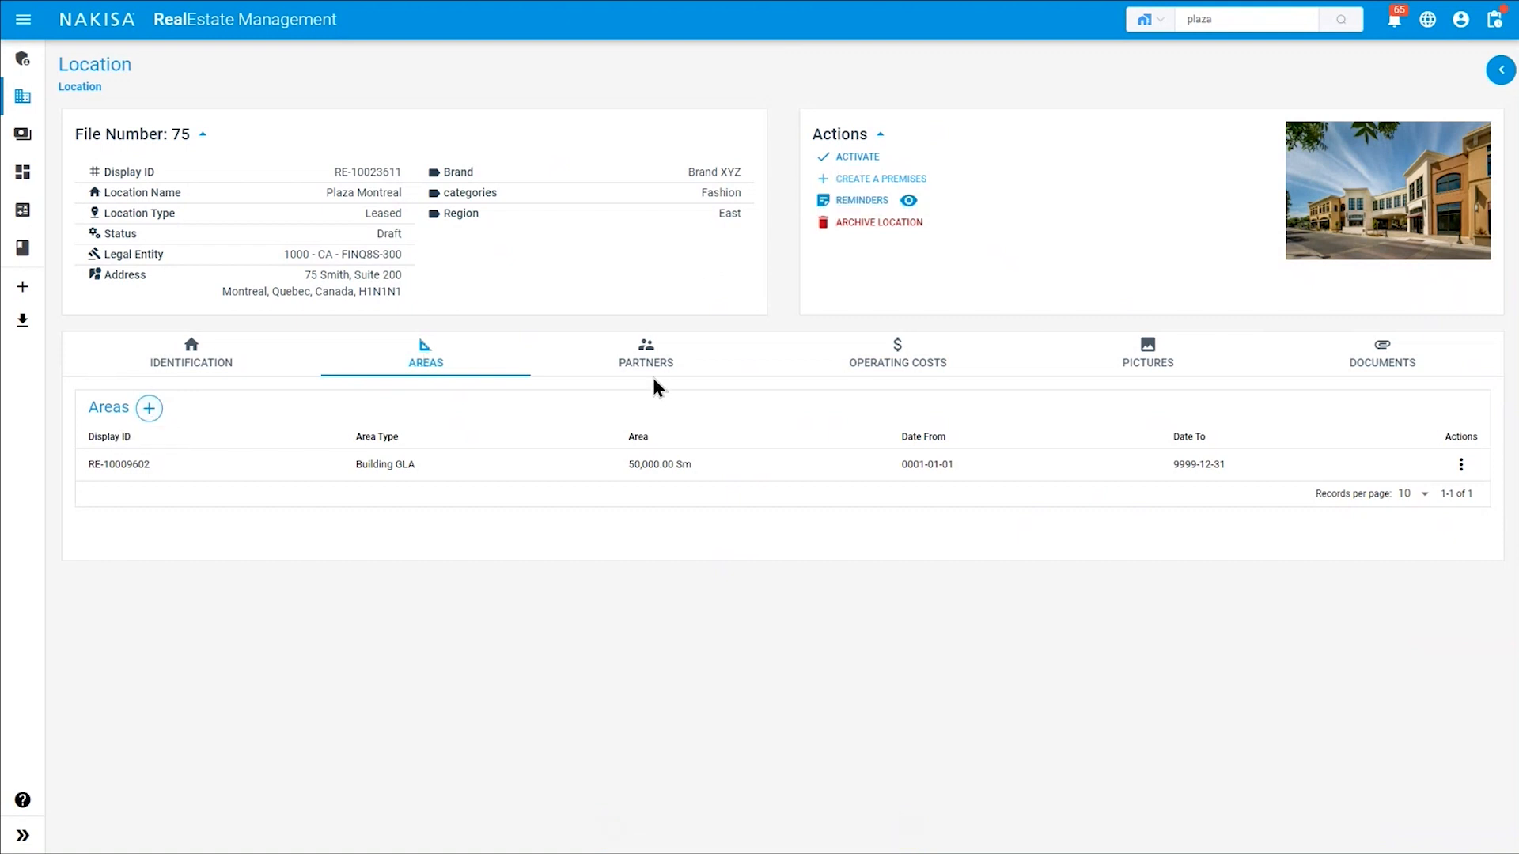
View the Create Area form with its Area Type, Source and Unit options, and close it without saving.
{"action": "left_click", "coordinate": [149, 411]}
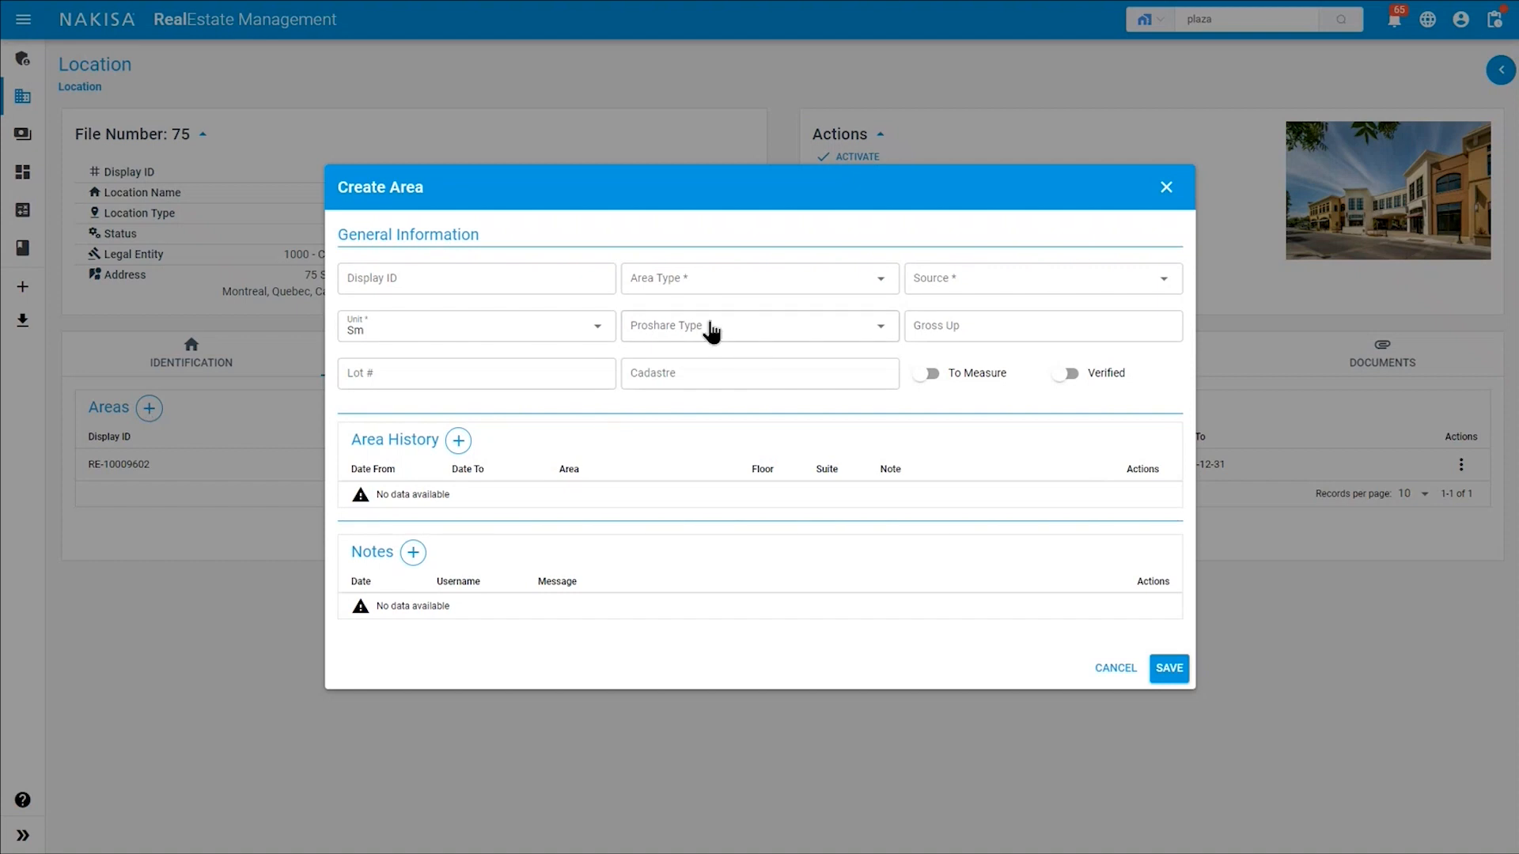
{"action": "left_click", "coordinate": [679, 285]}
{"action": "left_click", "coordinate": [959, 283]}
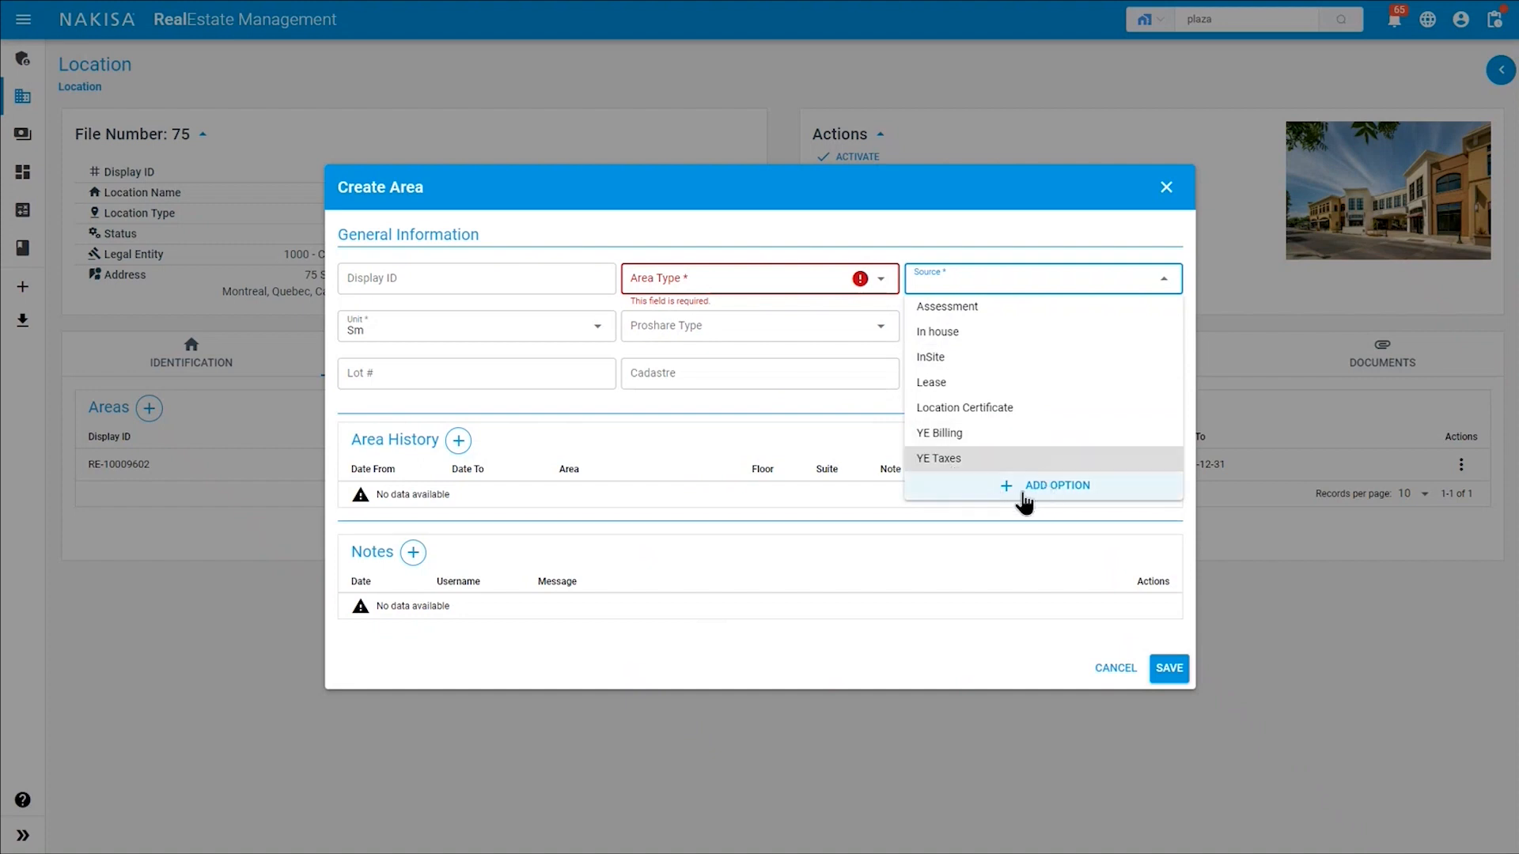
{"action": "left_click", "coordinate": [777, 566]}
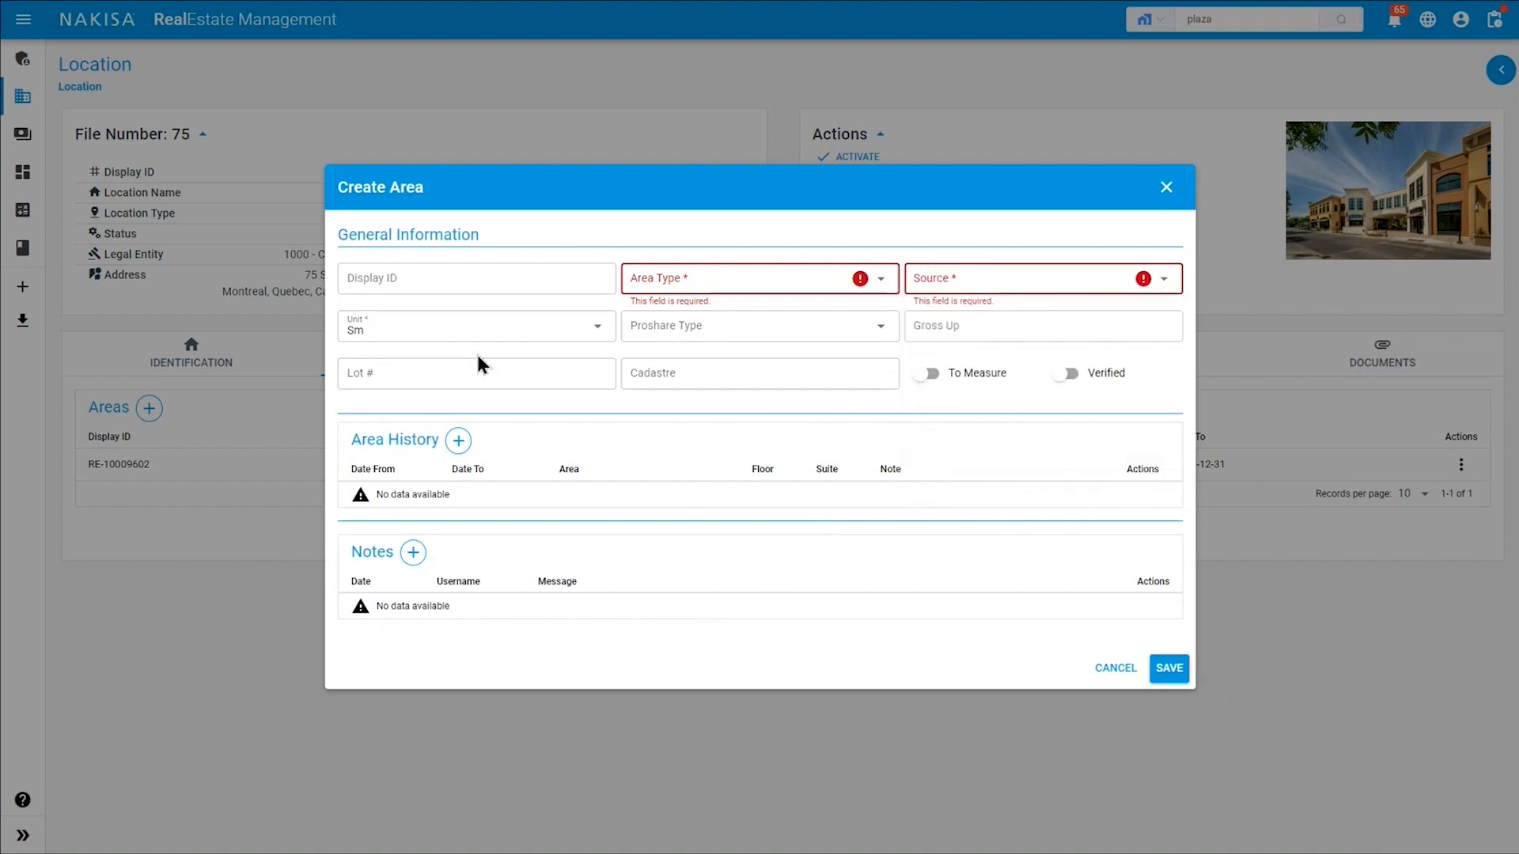
{"action": "left_click", "coordinate": [383, 333]}
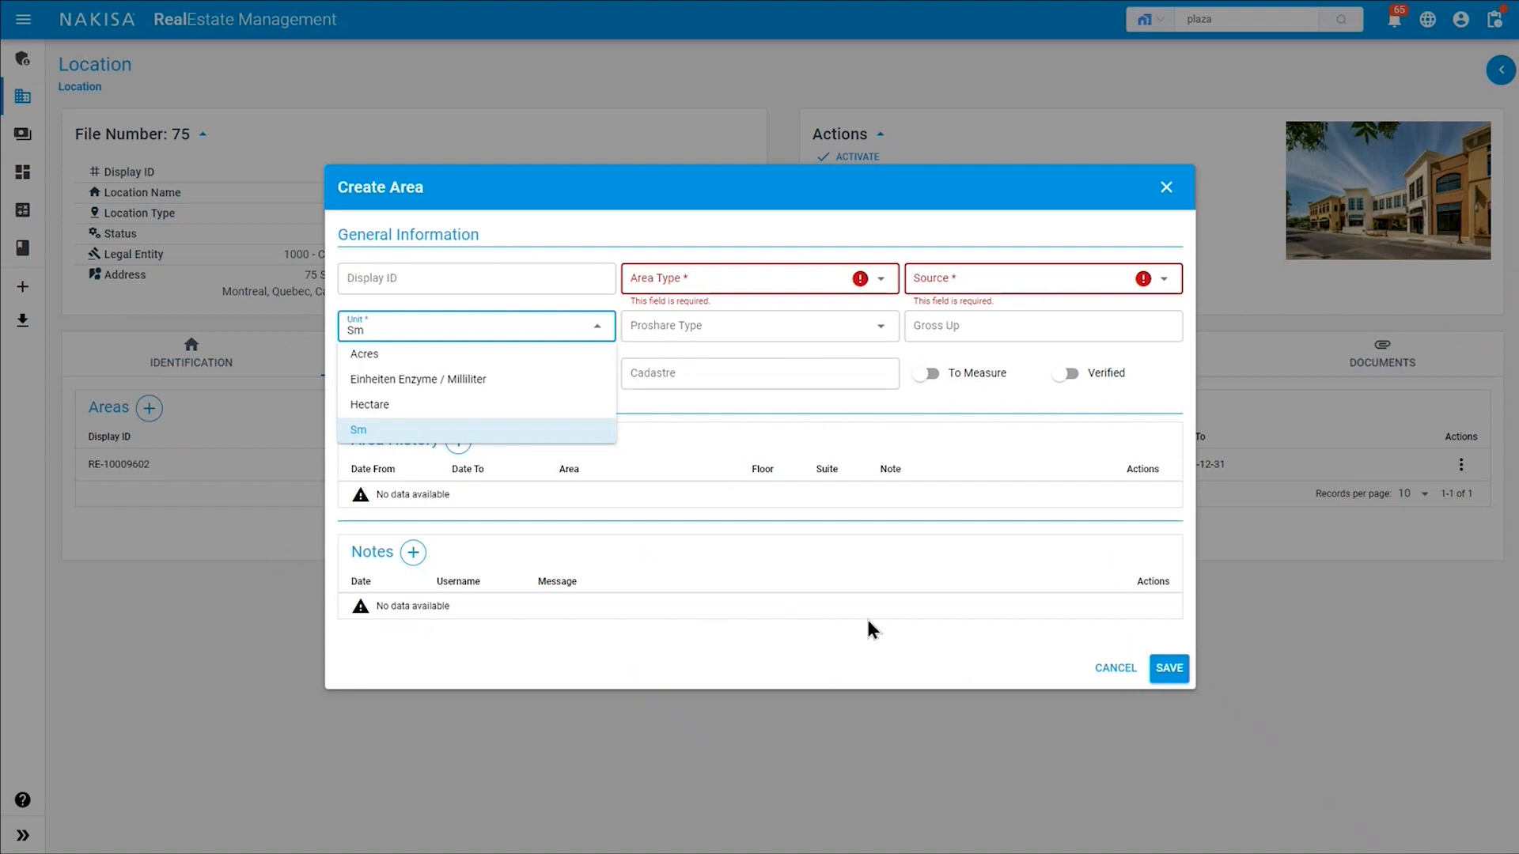
{"action": "left_click", "coordinate": [1165, 192]}
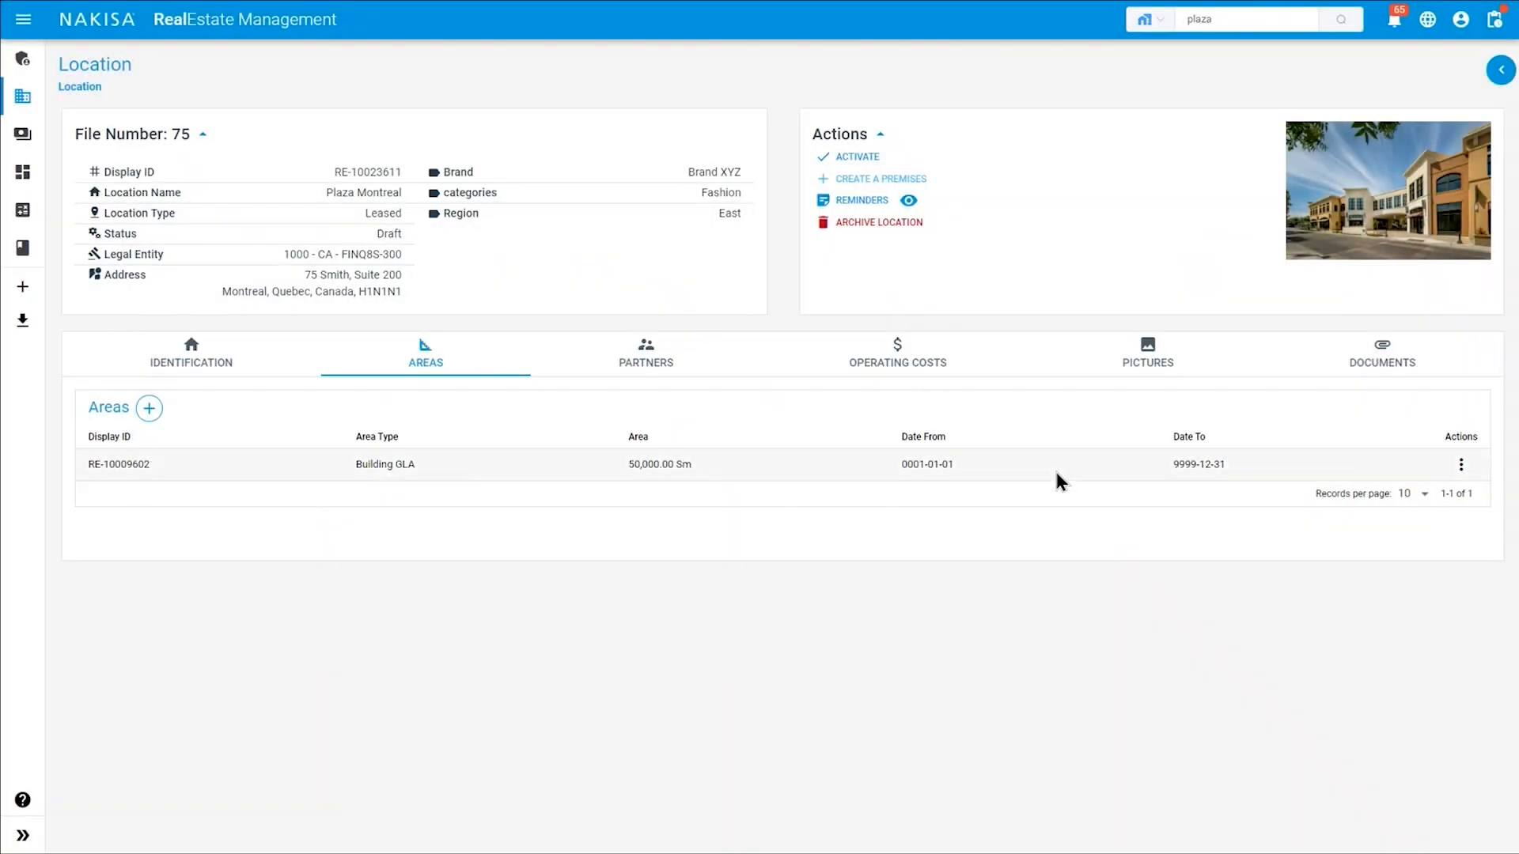
View the location's partners and the vendors available for the Lessee role, leaving the selection unedited.
{"action": "left_click", "coordinate": [646, 368]}
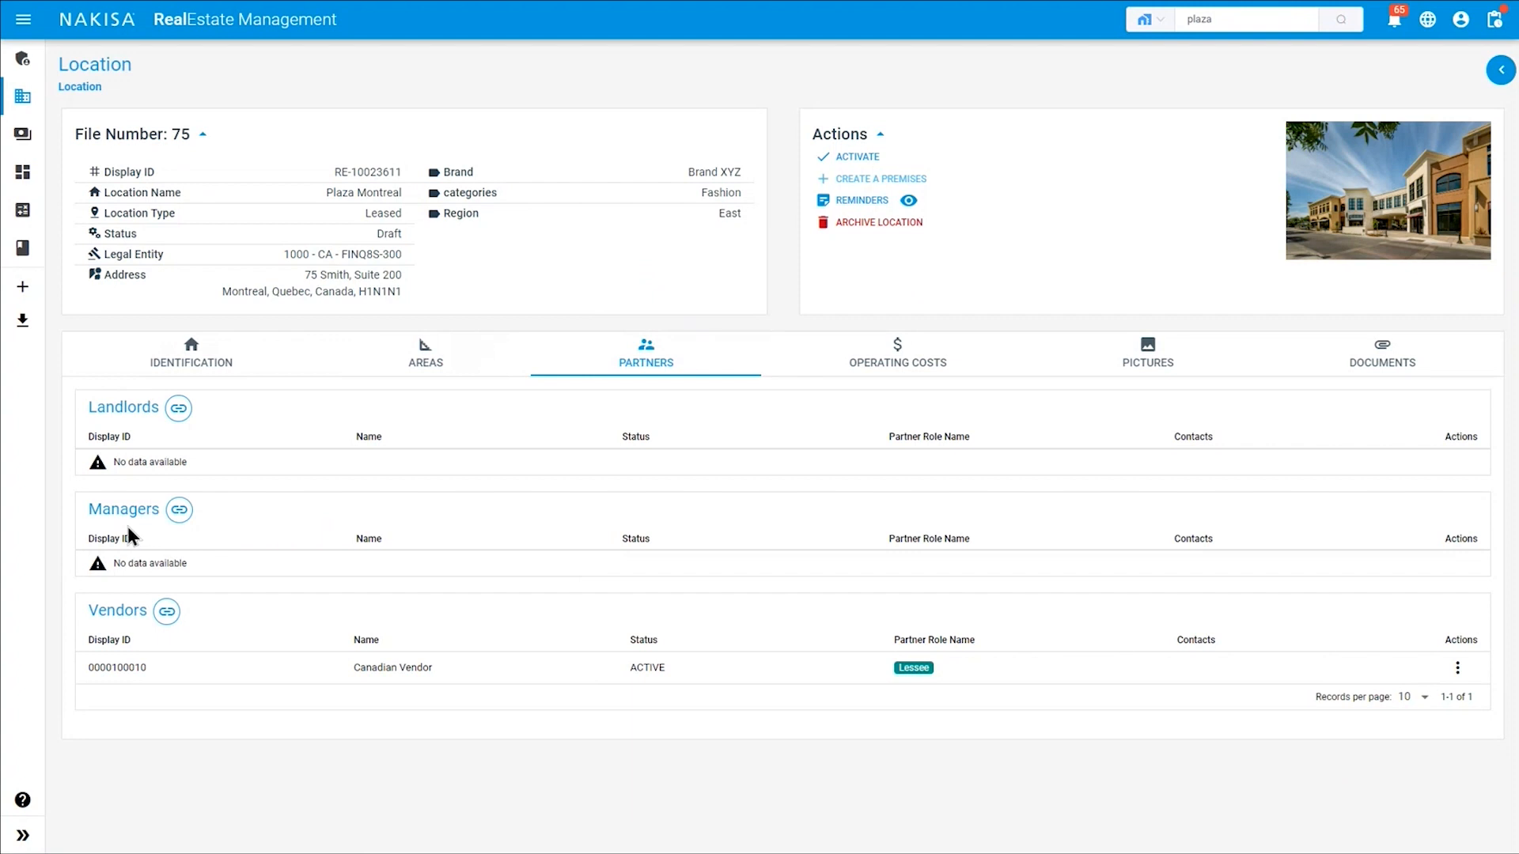
{"action": "left_click", "coordinate": [165, 614]}
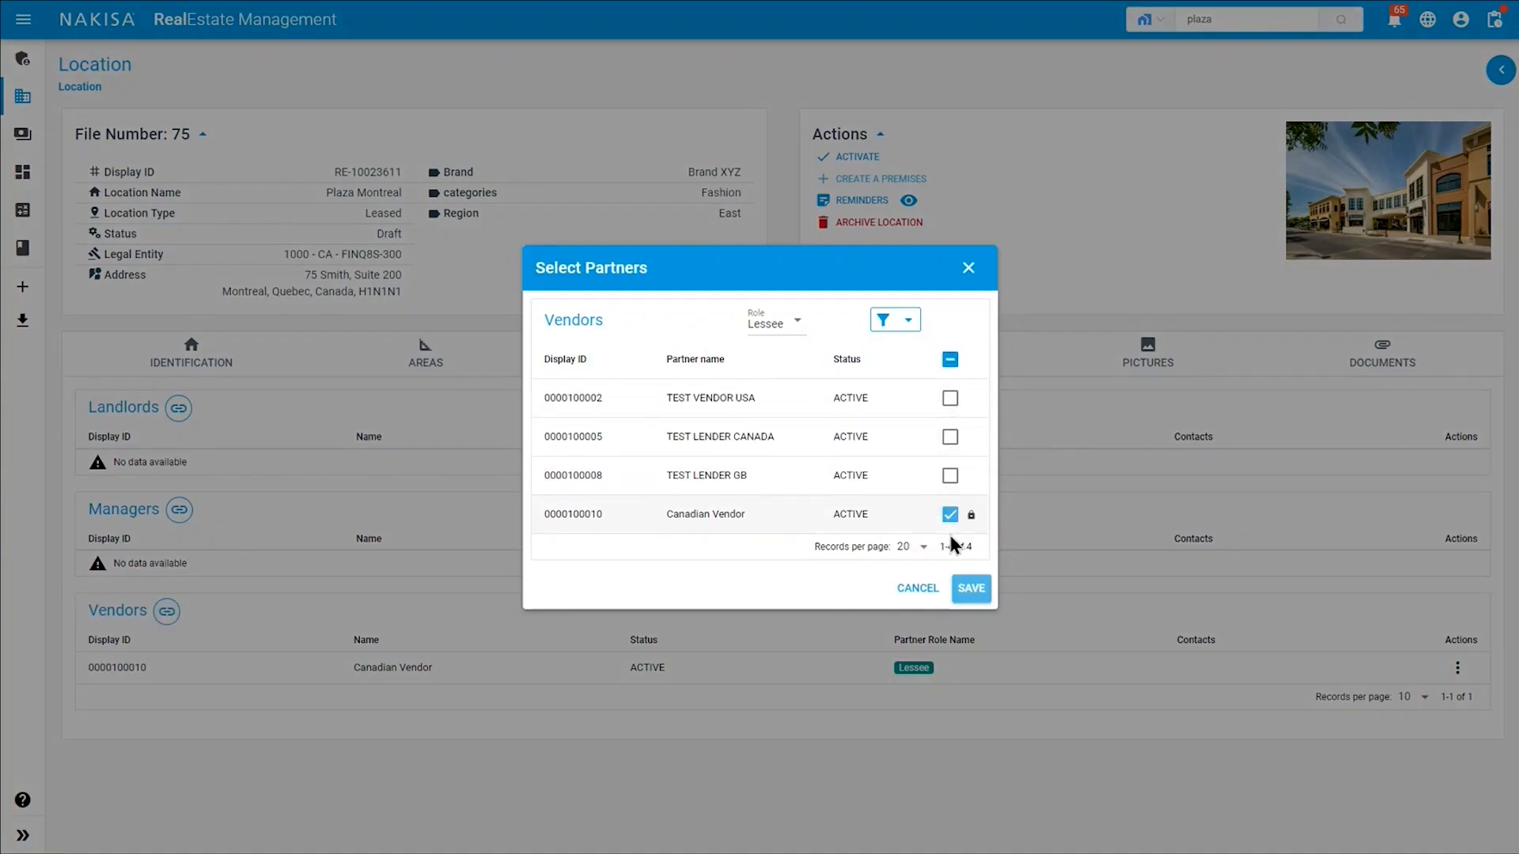
{"action": "left_click", "coordinate": [912, 588]}
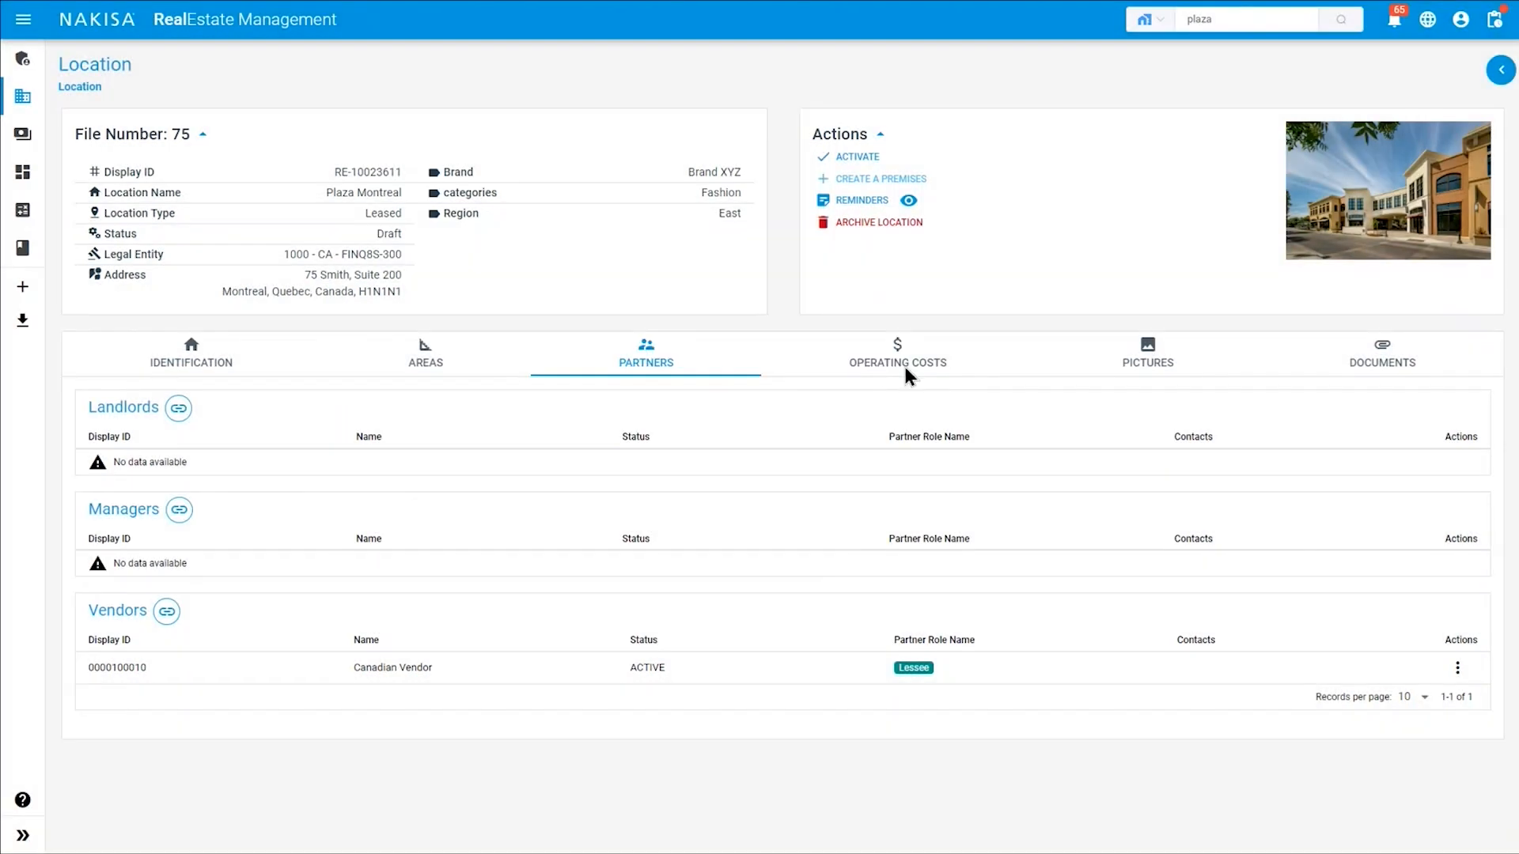
Review the location's operating costs, pictures and documents, and activate the location.
{"action": "left_click", "coordinate": [884, 365]}
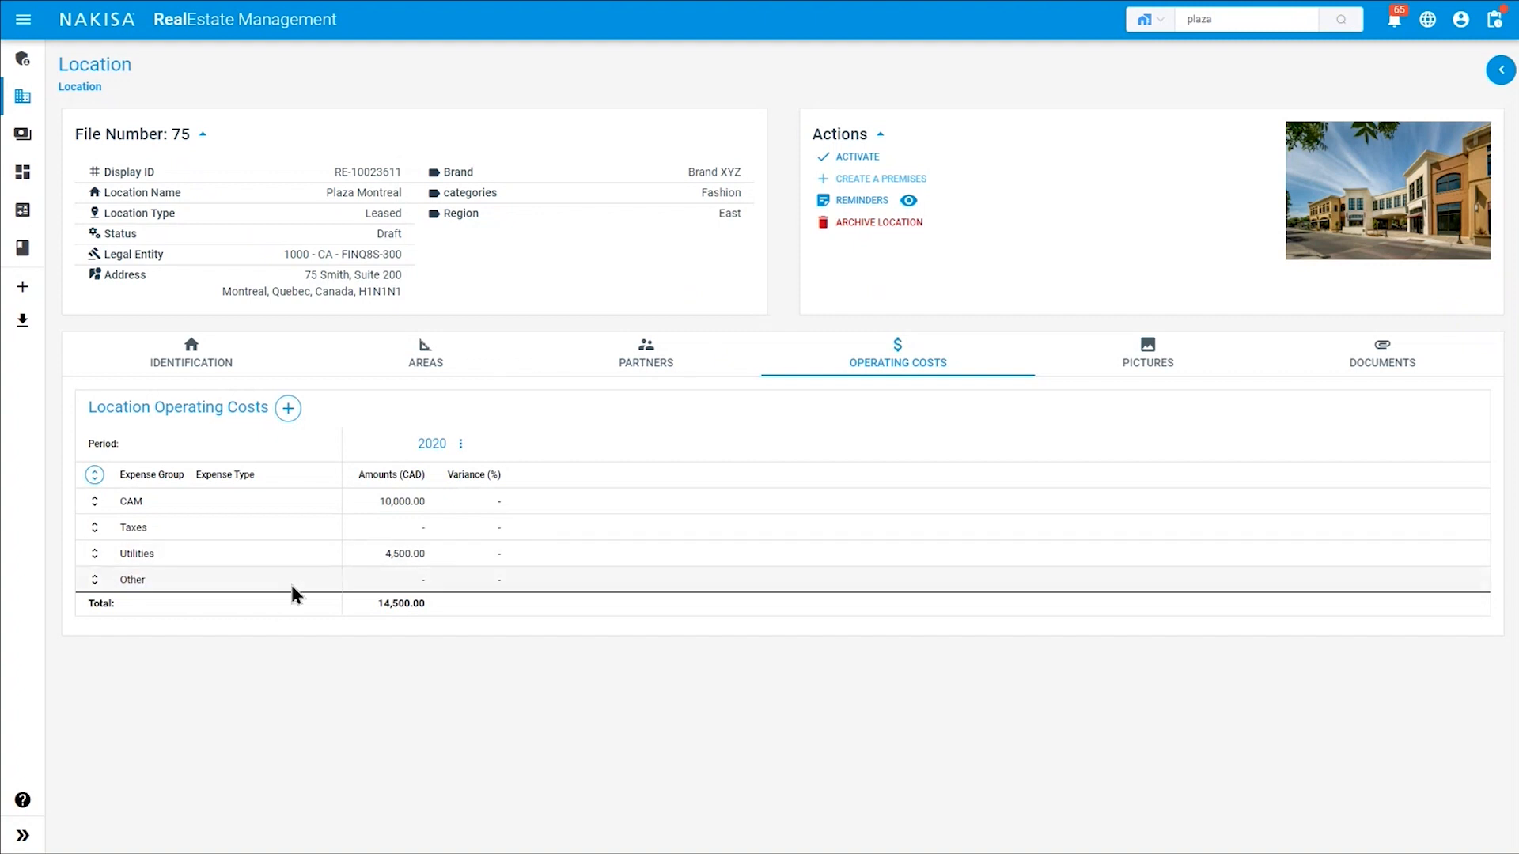
{"action": "left_click", "coordinate": [1168, 369]}
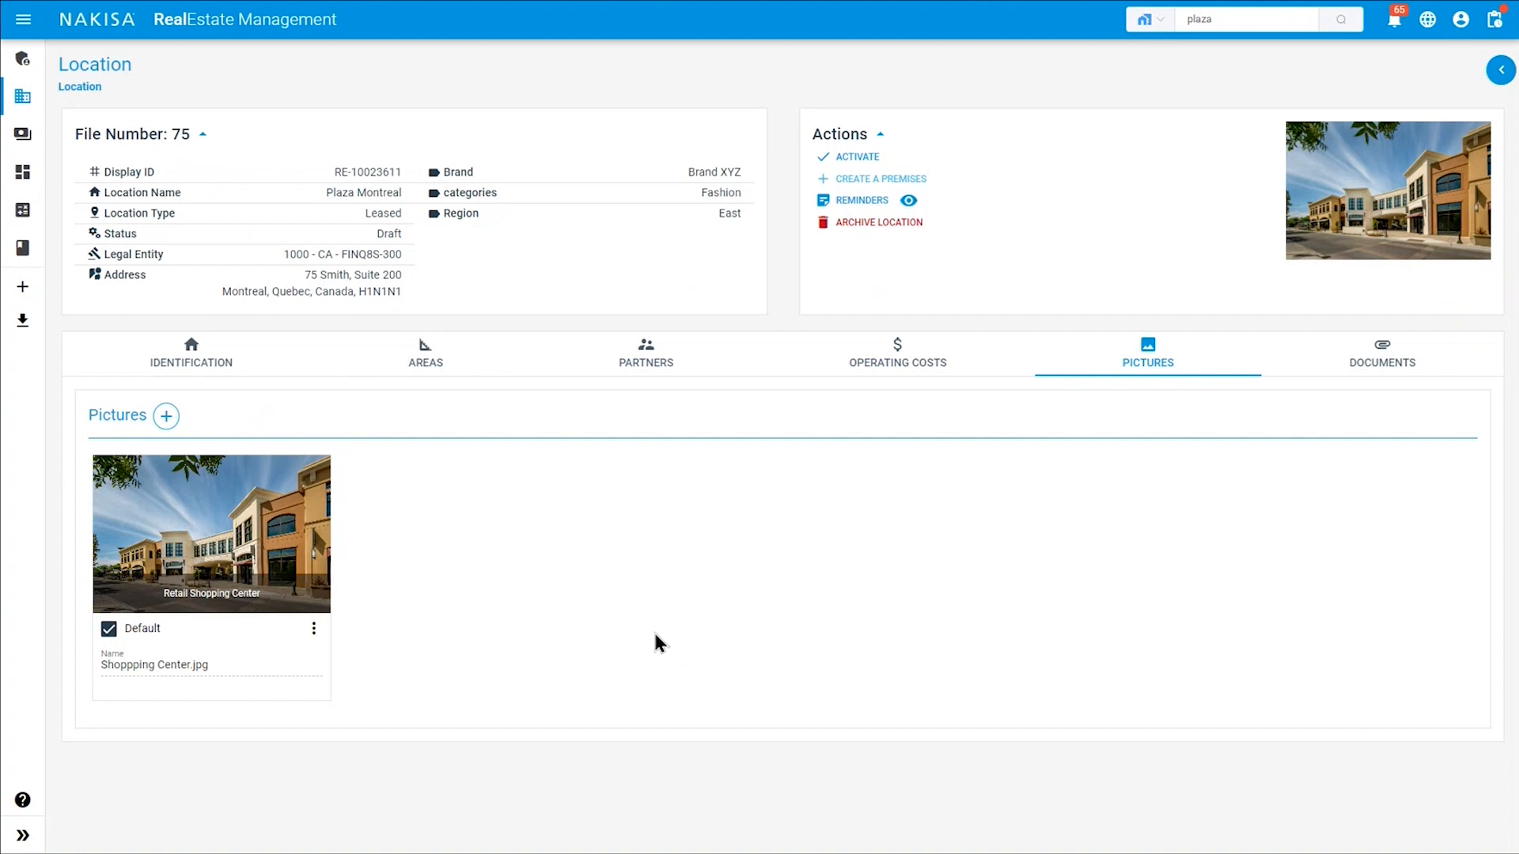
{"action": "left_click", "coordinate": [1385, 380]}
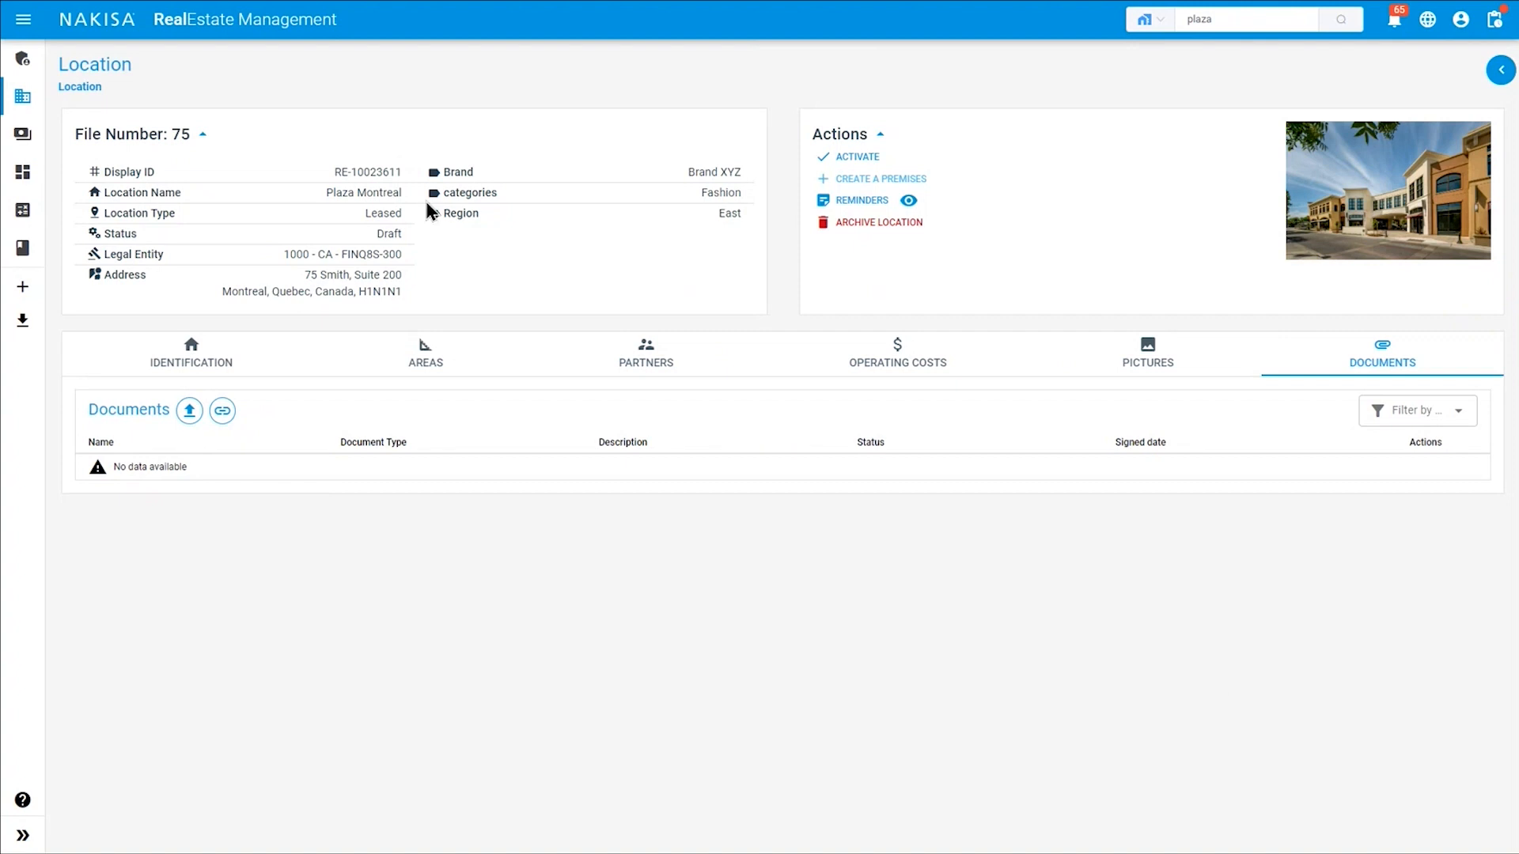
{"action": "left_click", "coordinate": [862, 157]}
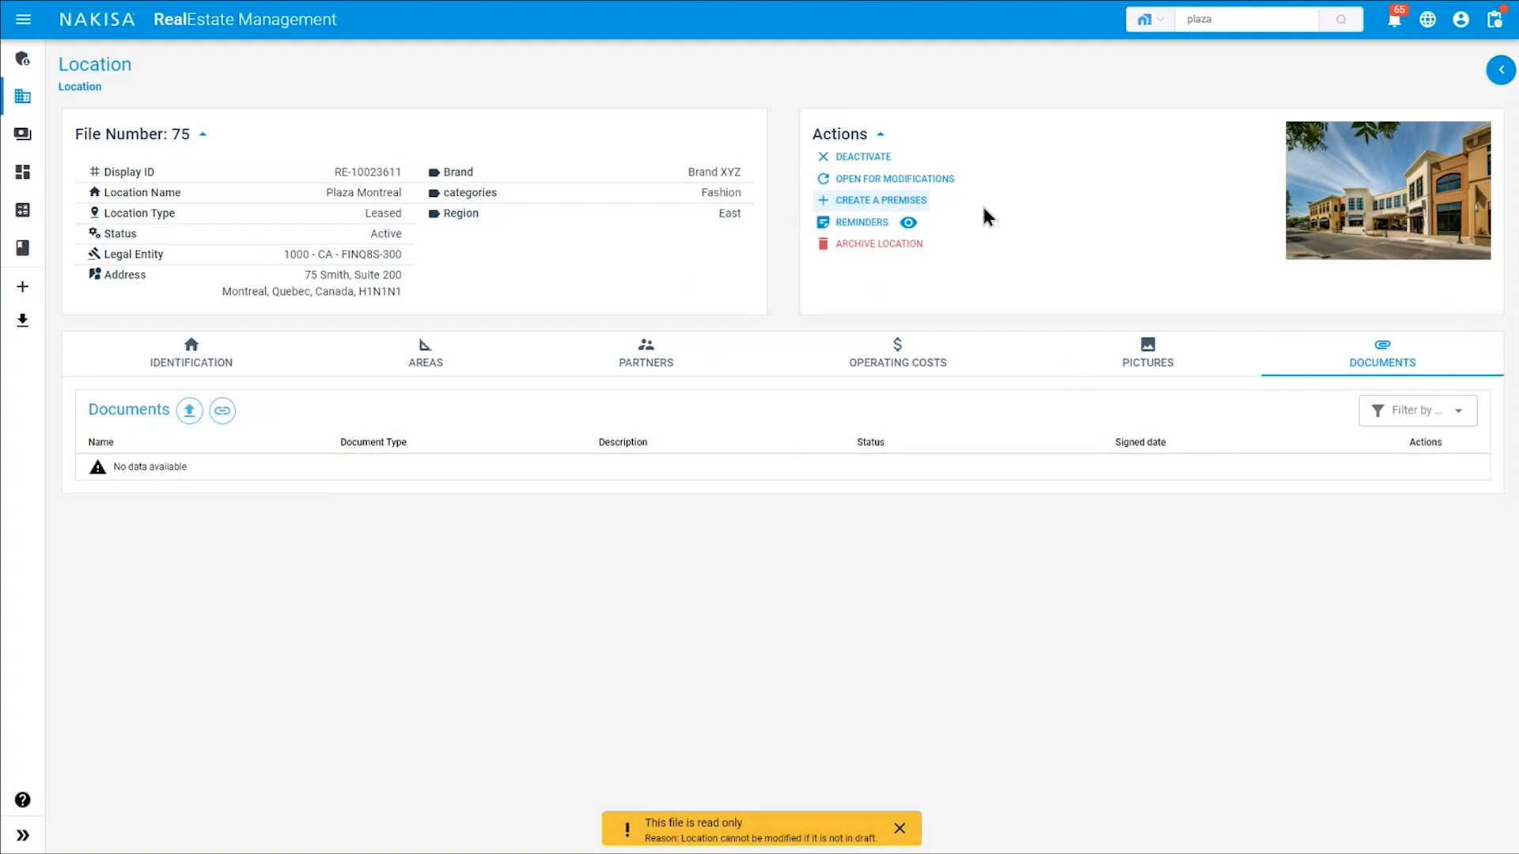
Open premises 75-75 from the location's navigation tree, hide the tree, and review the premises' identification details and notes.
{"action": "left_click", "coordinate": [1500, 71]}
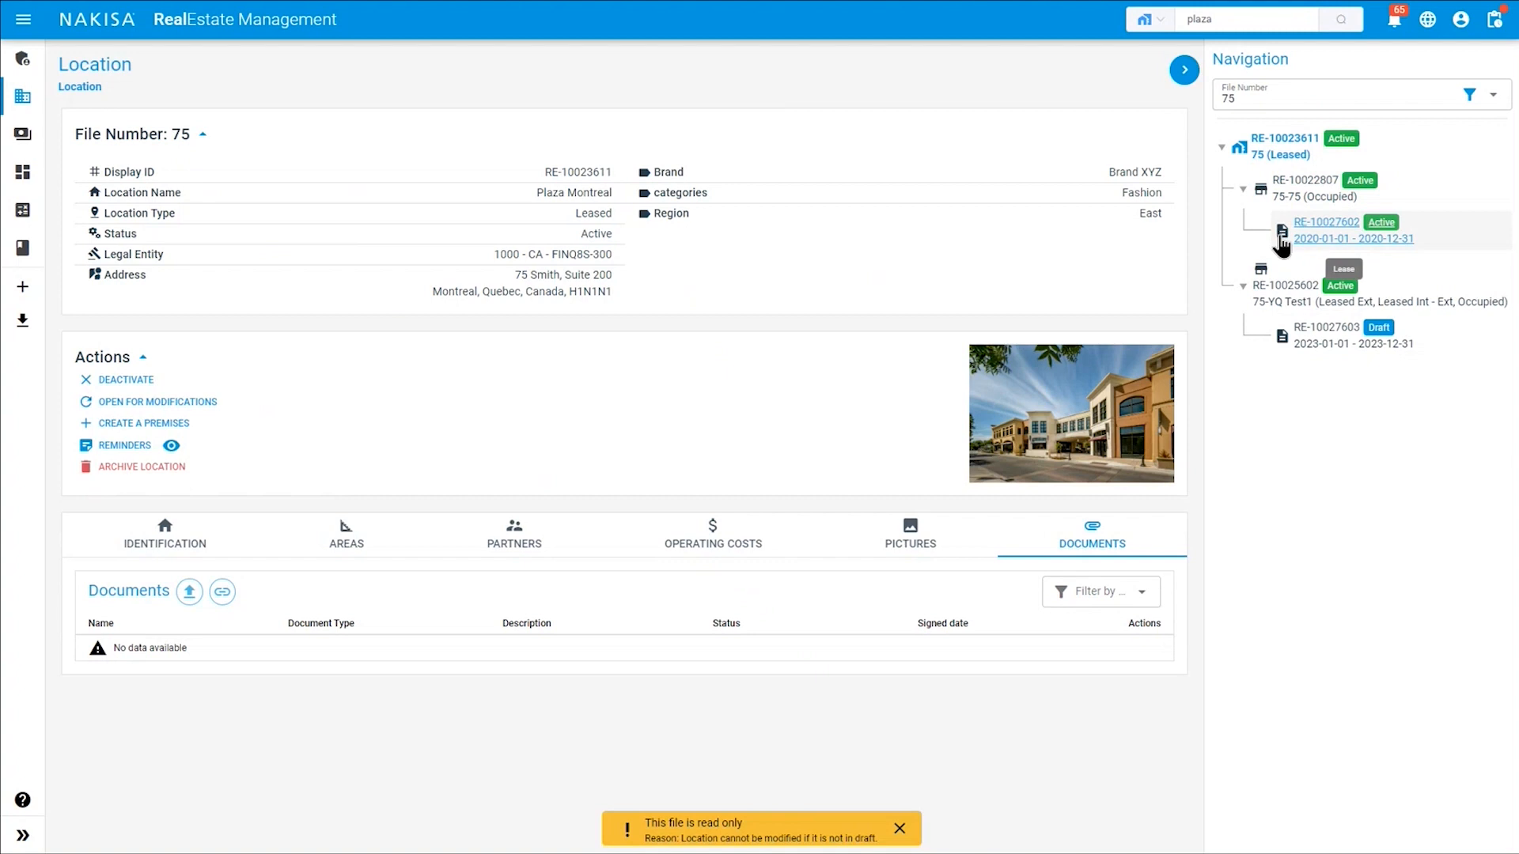
{"action": "left_click", "coordinate": [1295, 193]}
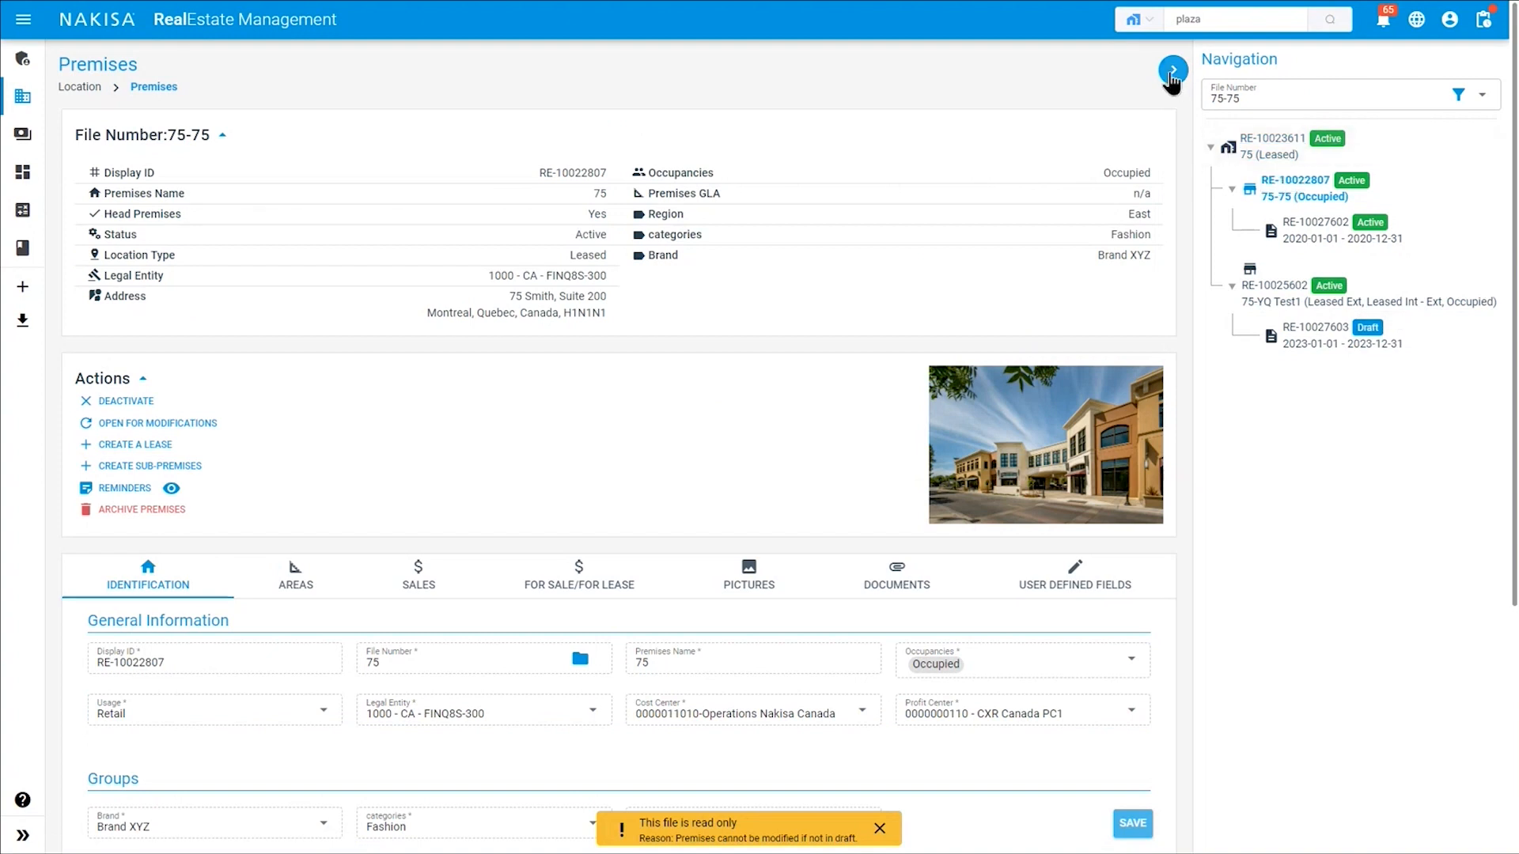
{"action": "left_click", "coordinate": [1174, 71]}
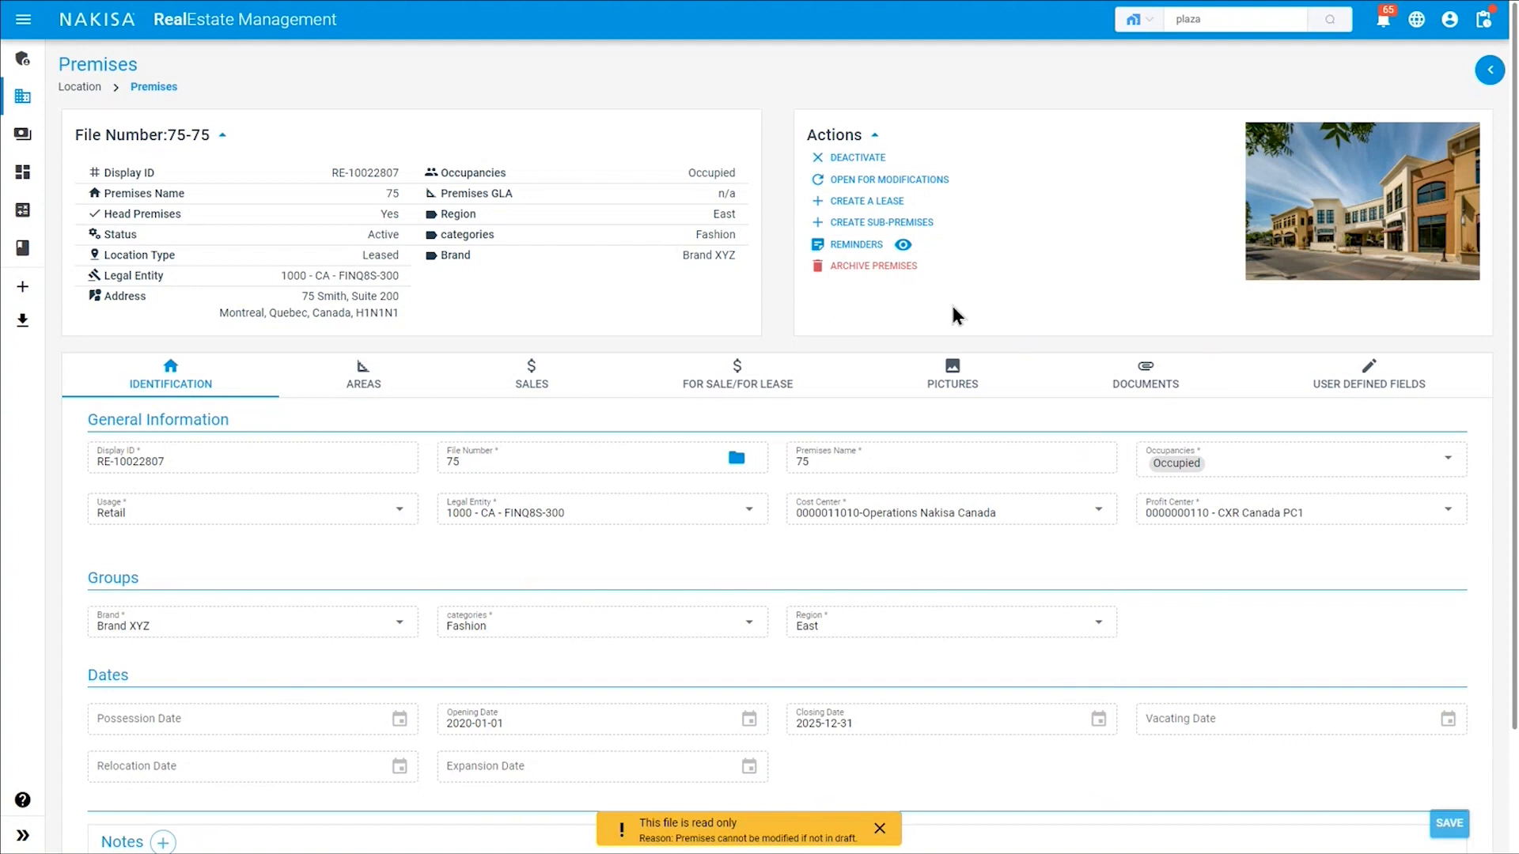
{"action": "scroll", "coordinate": [645, 409], "scroll_direction": "down", "scroll_amount": 2}
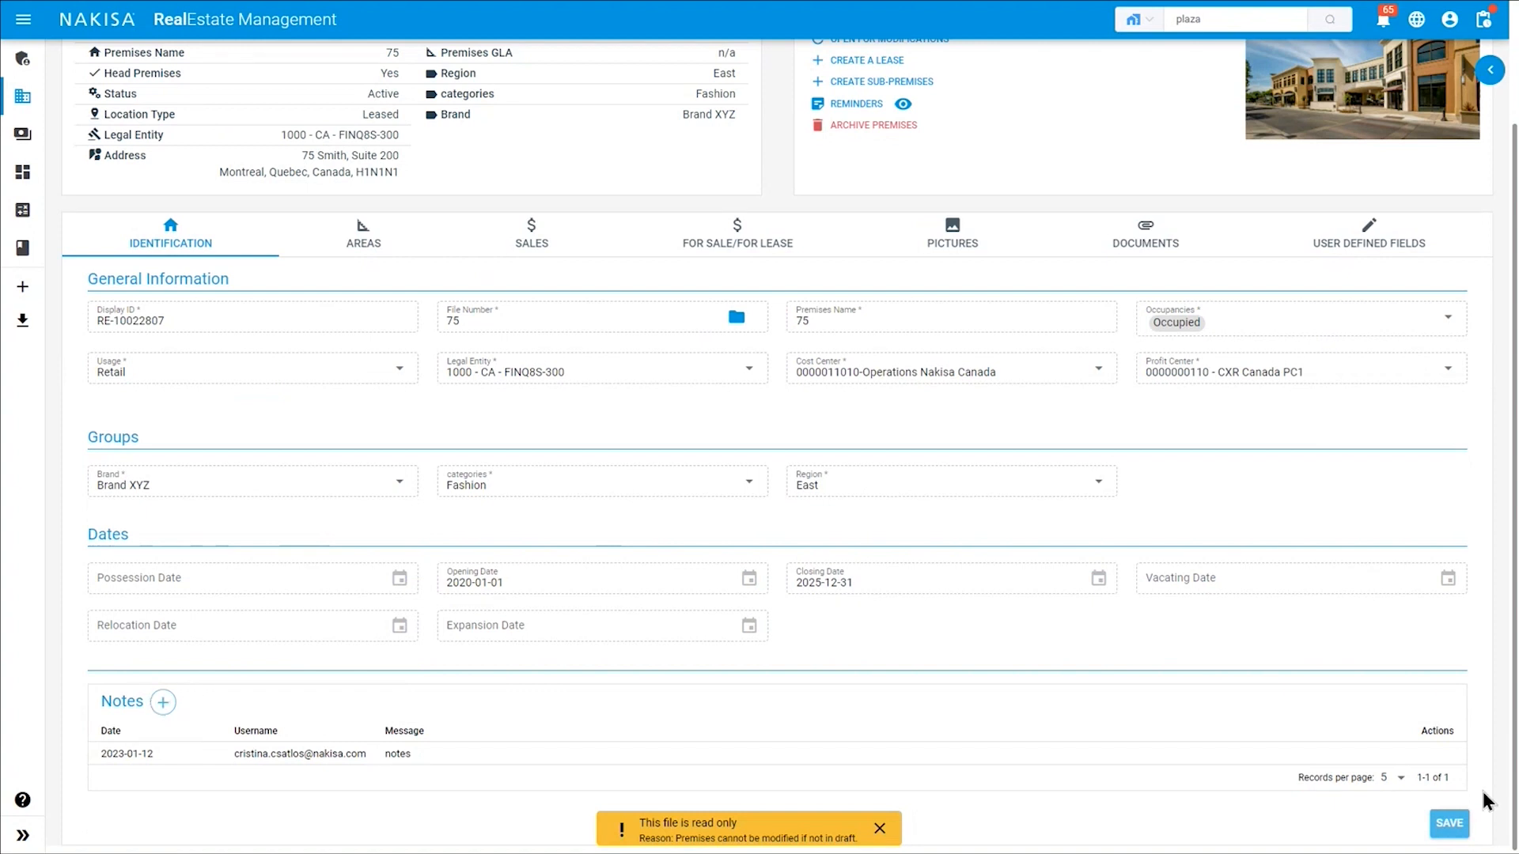
{"action": "scroll", "coordinate": [889, 441], "scroll_direction": "up", "scroll_amount": 2}
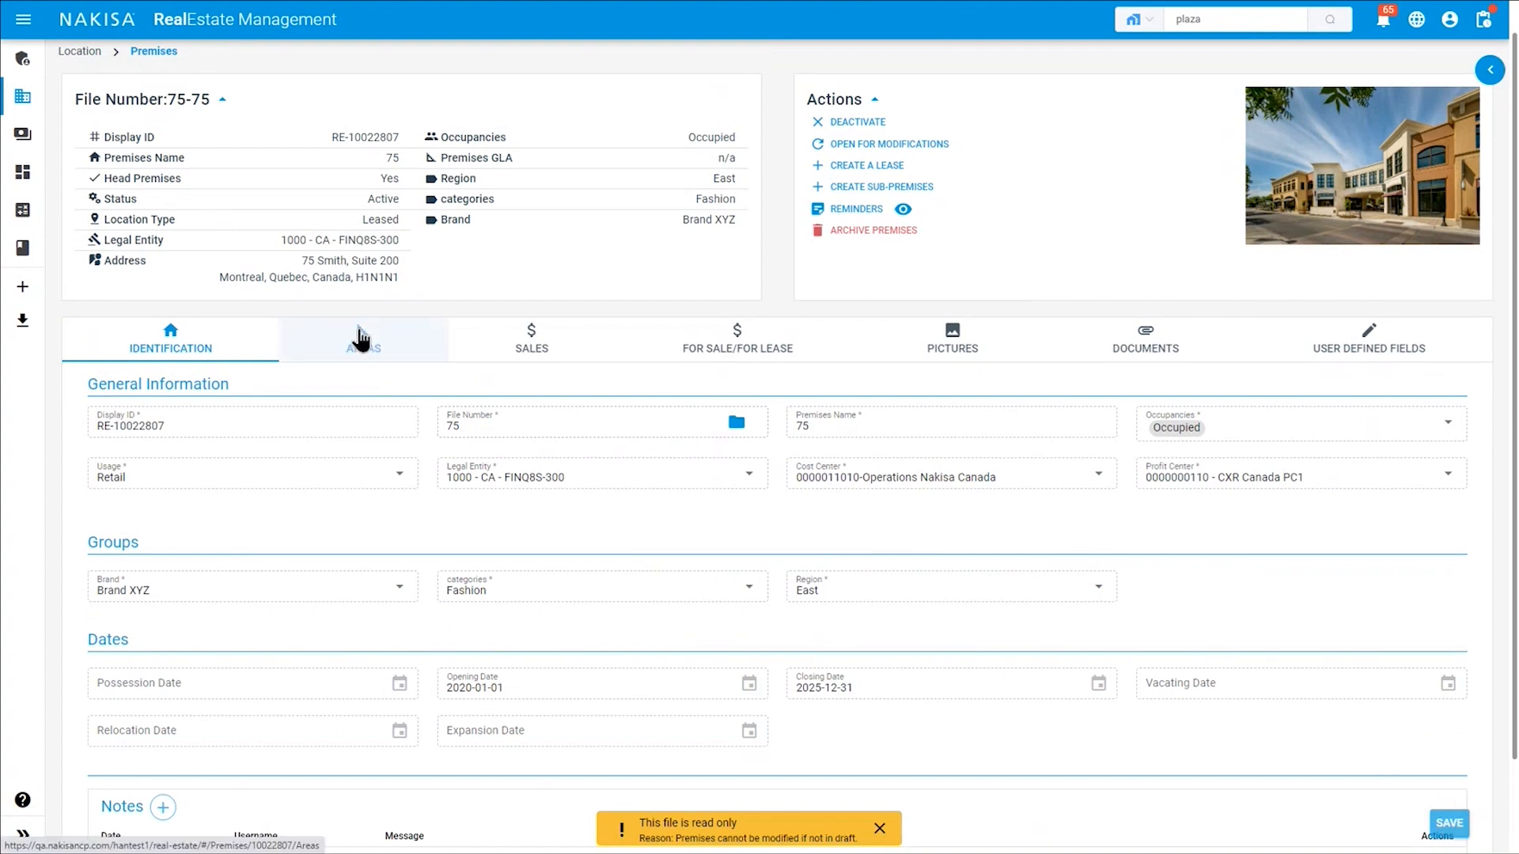
View the areas and sales of premises 75-75, expanding the sales period starting 2020-01-01.
{"action": "left_click", "coordinate": [360, 339]}
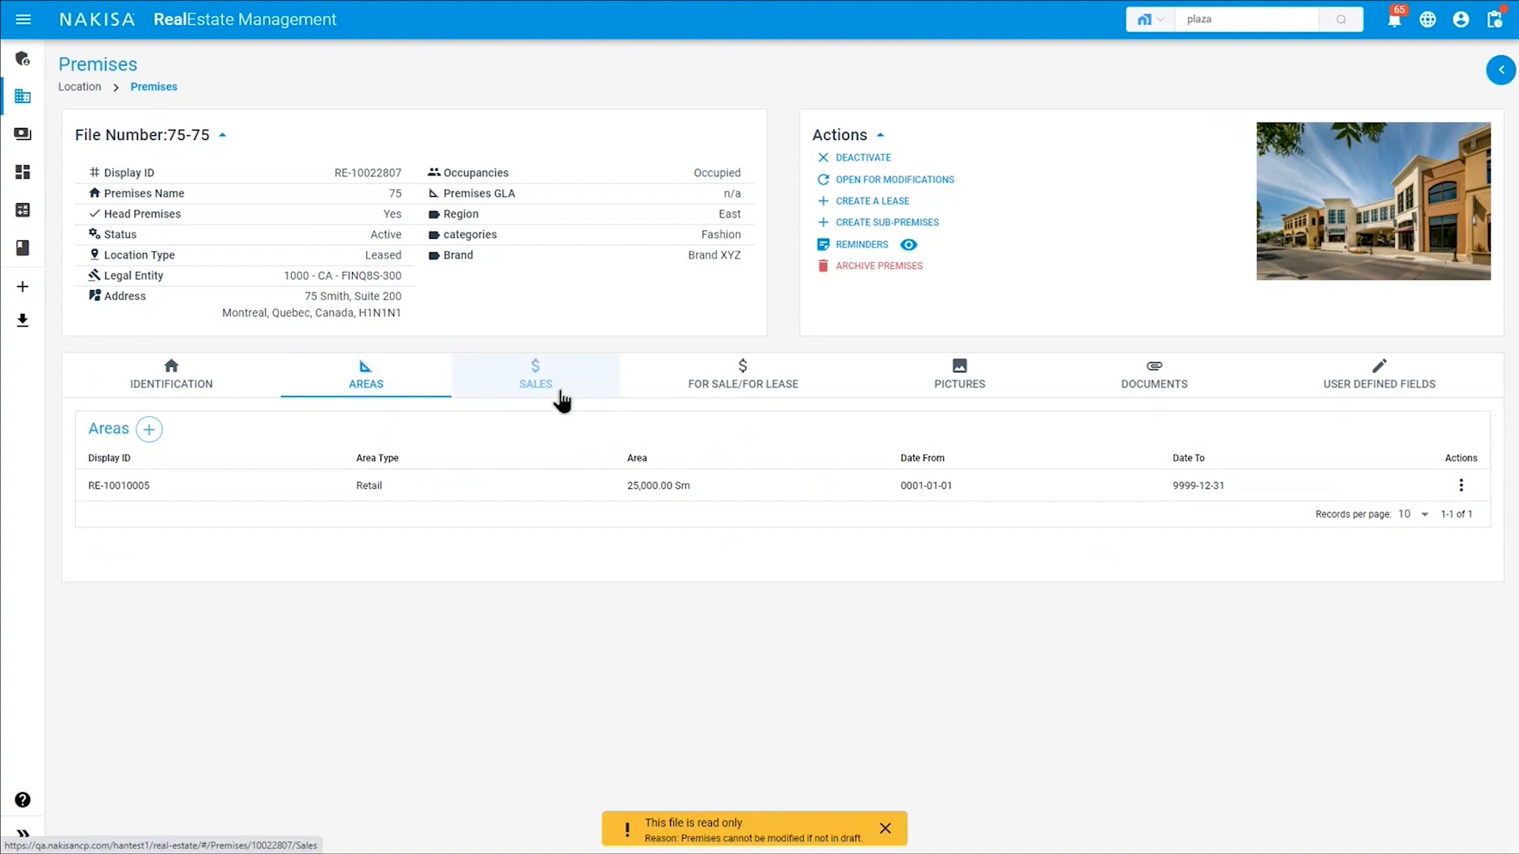
{"action": "left_click", "coordinate": [563, 401]}
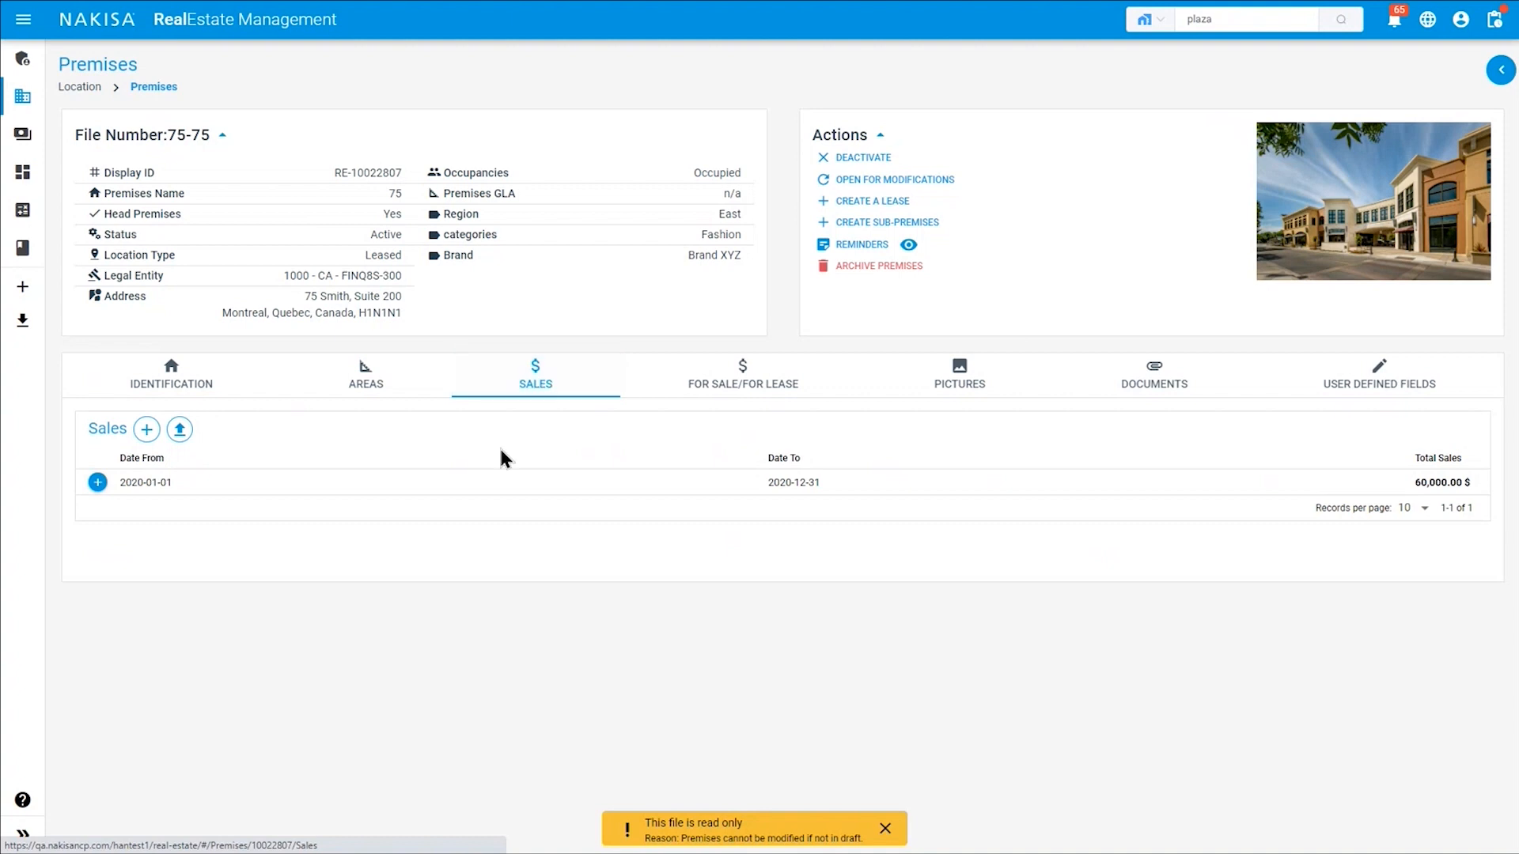
{"action": "left_click", "coordinate": [98, 481]}
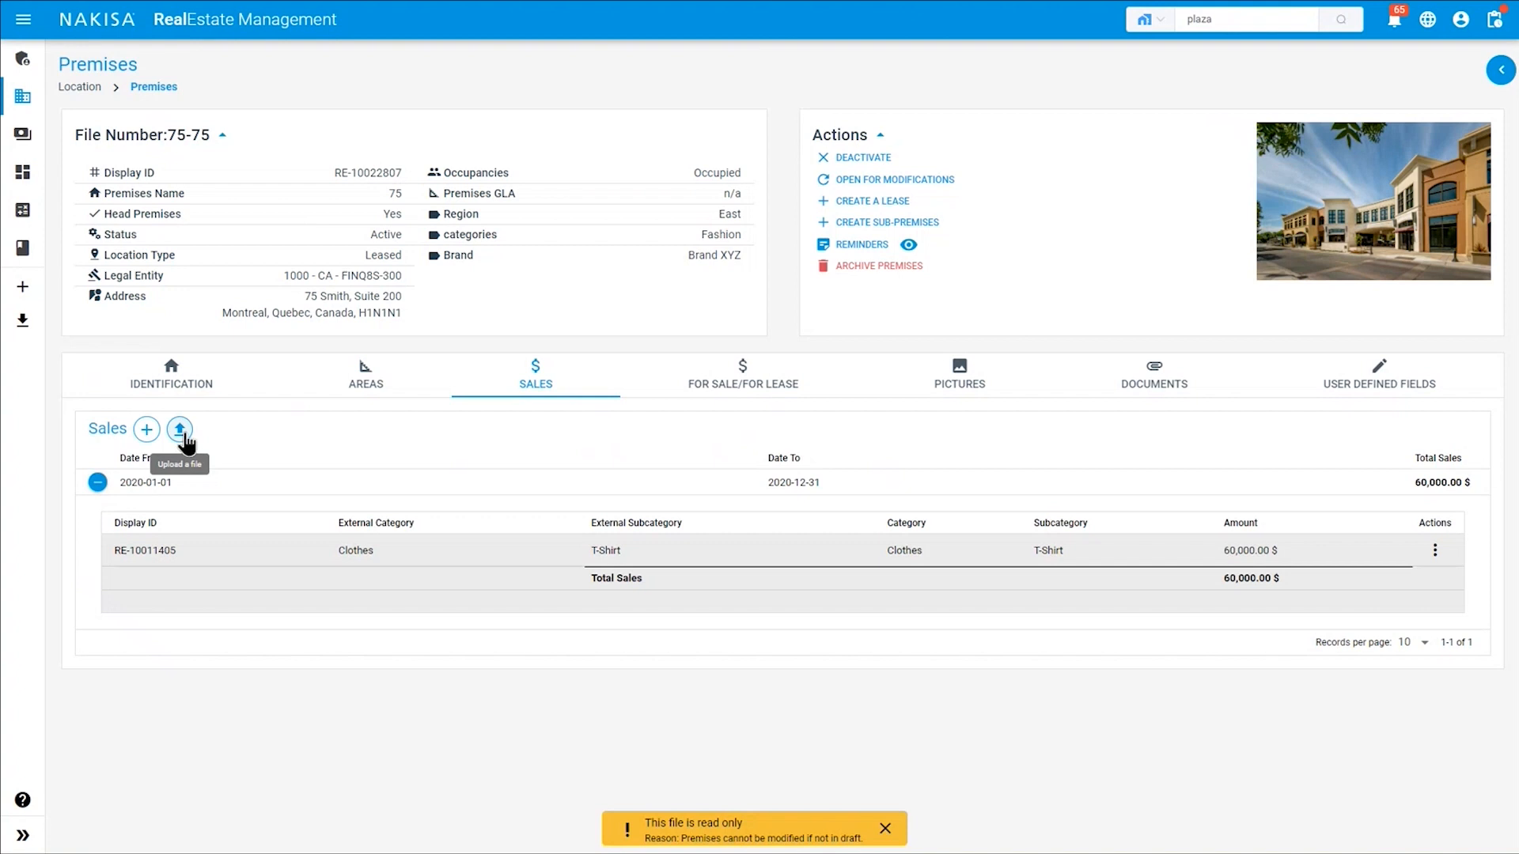
View the premises' For Sale/For Lease entries, pictures, documents and user defined fields.
{"action": "left_click", "coordinate": [729, 398]}
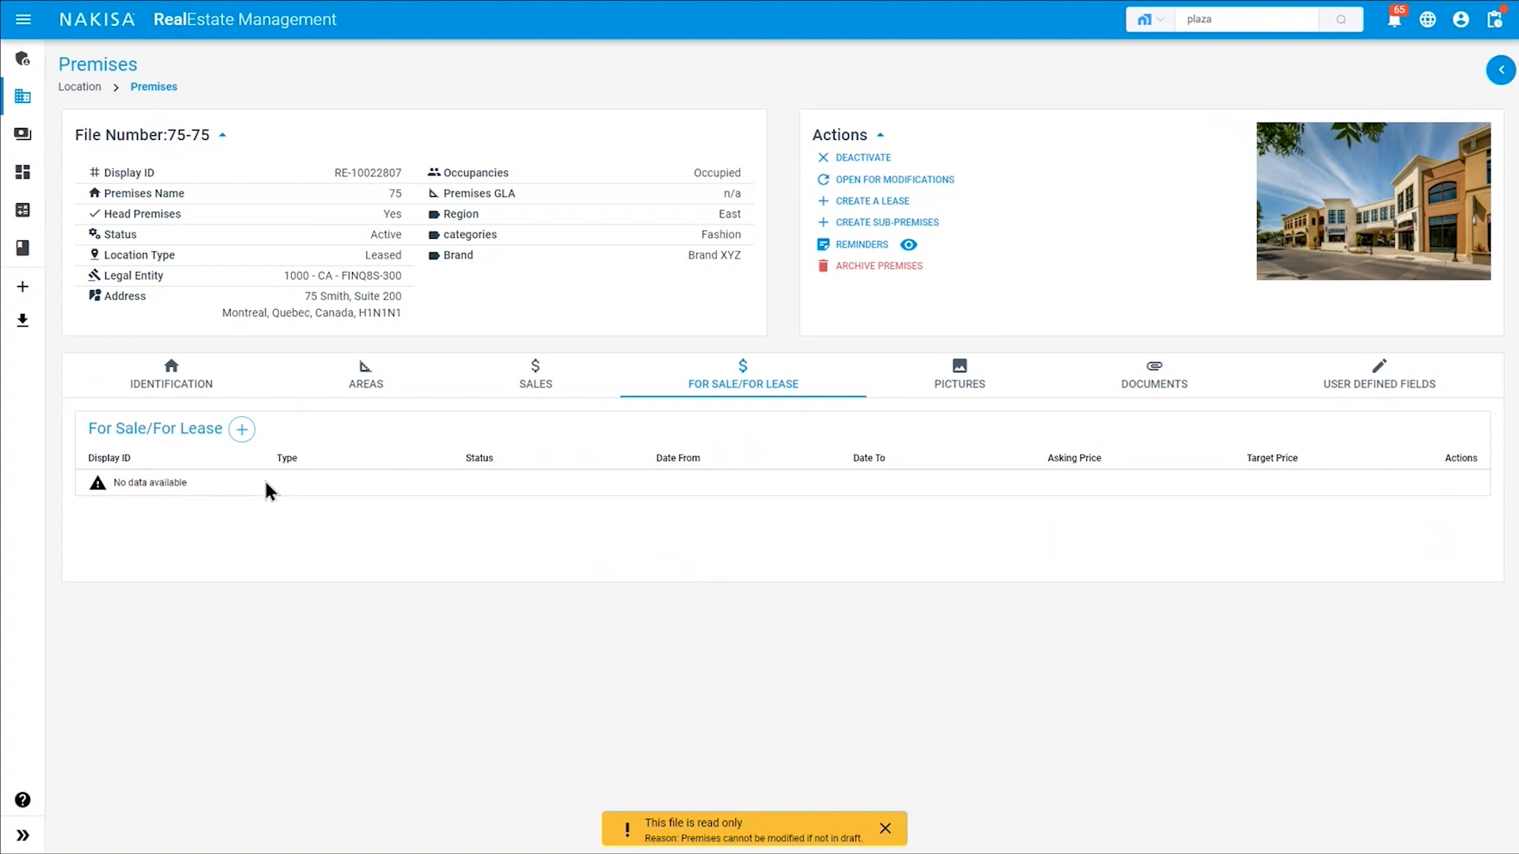
{"action": "left_click", "coordinate": [983, 393]}
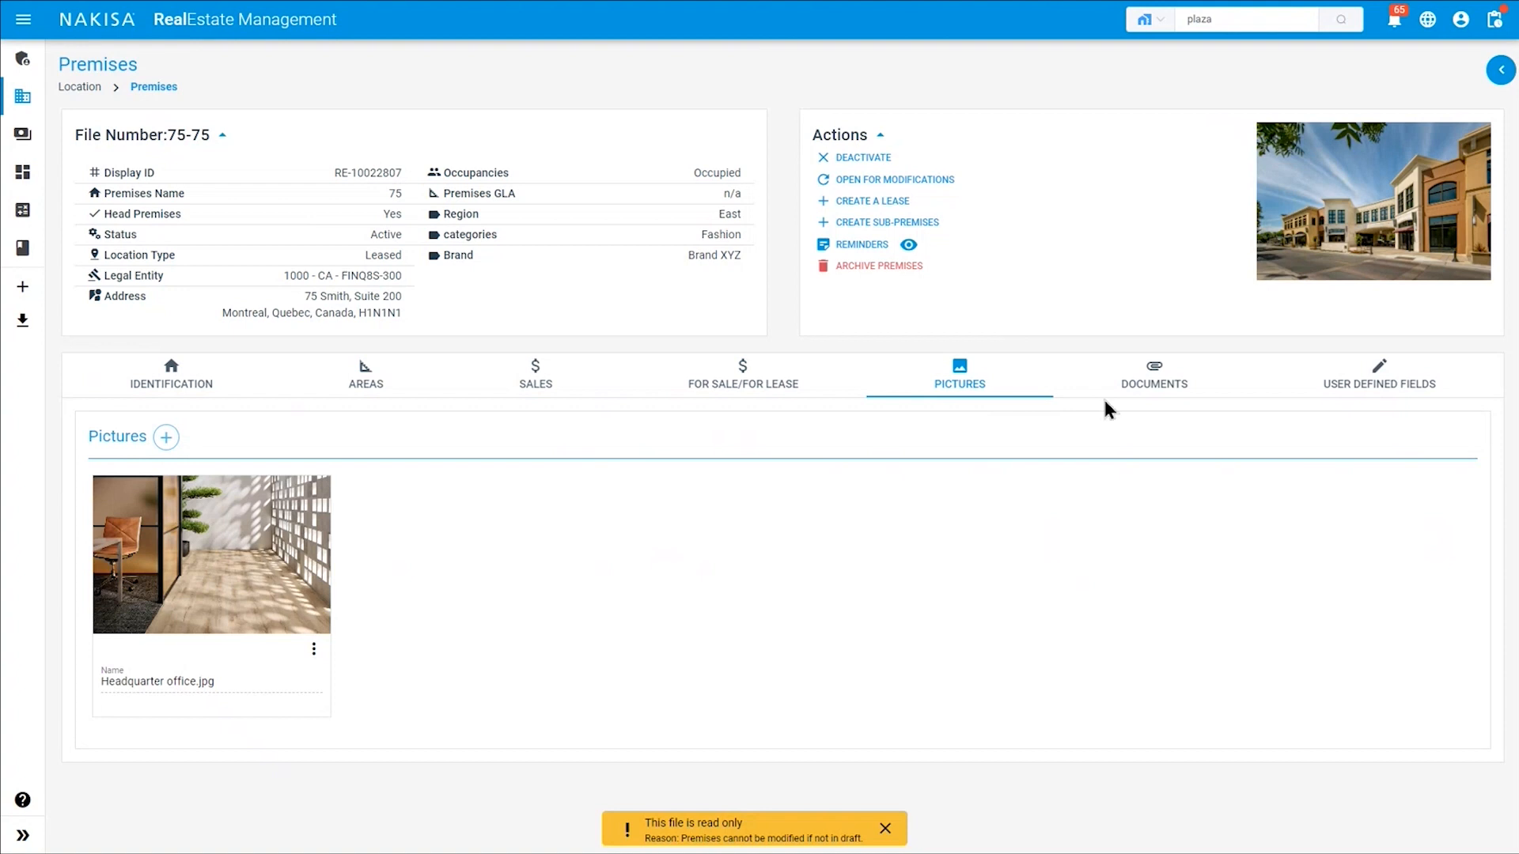
{"action": "left_click", "coordinate": [1131, 384]}
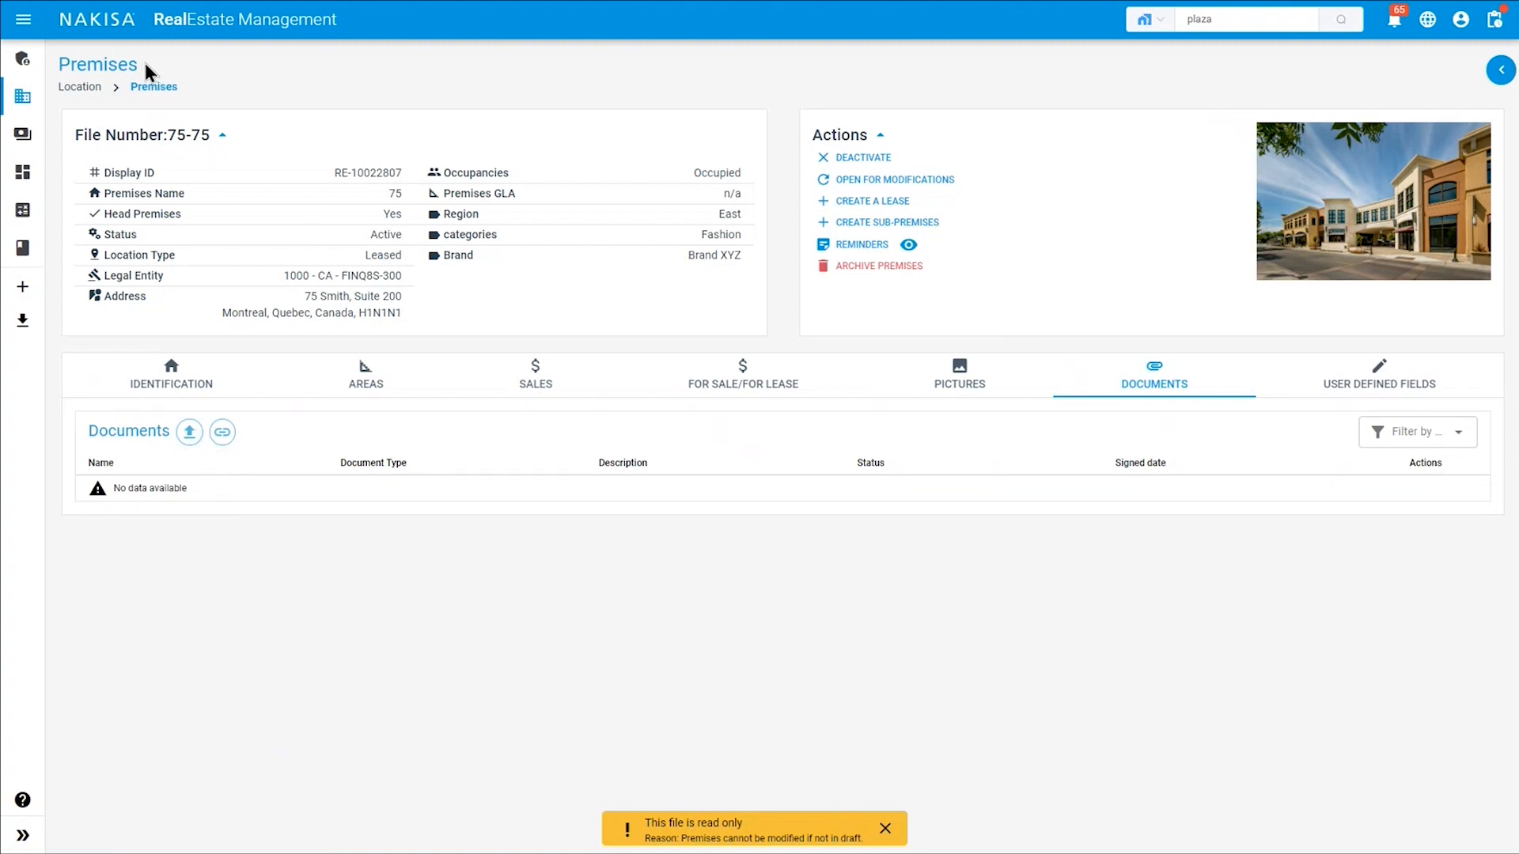
{"action": "left_click", "coordinate": [1377, 395]}
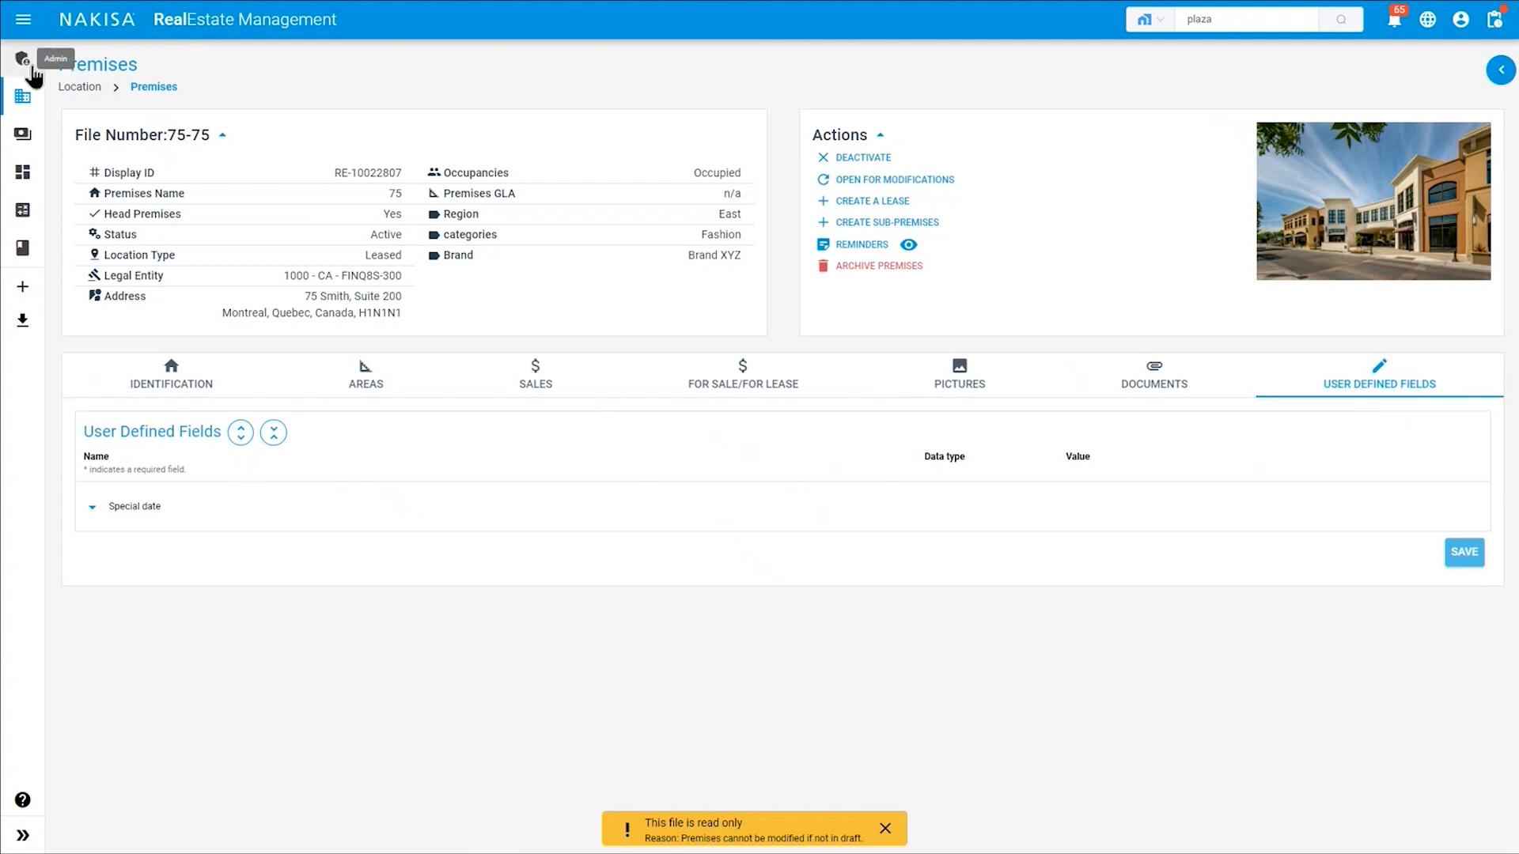
Expand the premises' Special date field, open the 2020-01-01 to 2020-12-31 lease of premises 75-75, and hide the navigation tree.
{"action": "left_click", "coordinate": [92, 509]}
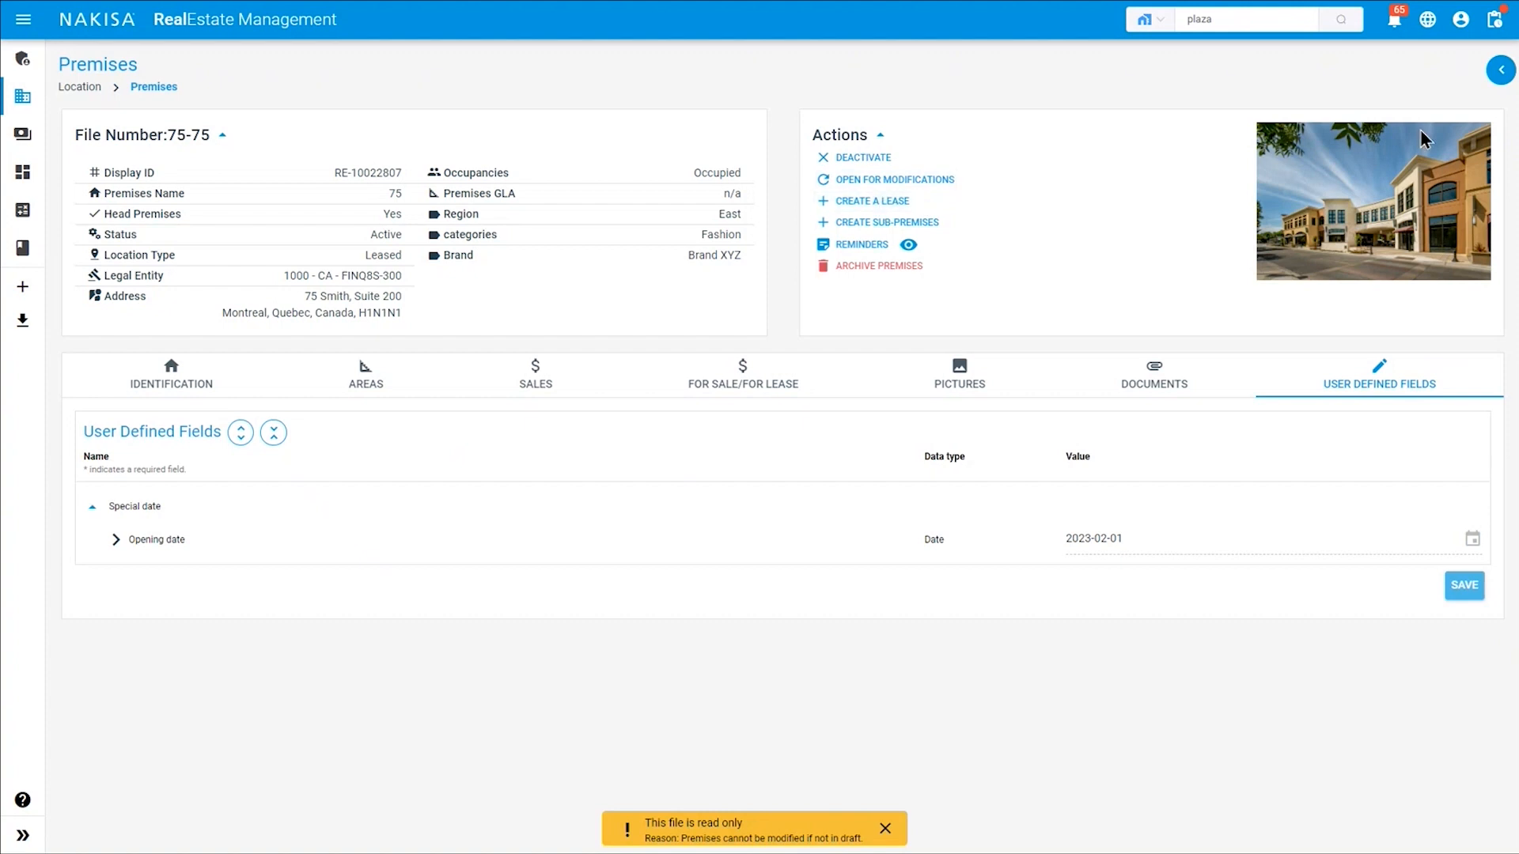
{"action": "left_click", "coordinate": [1504, 75]}
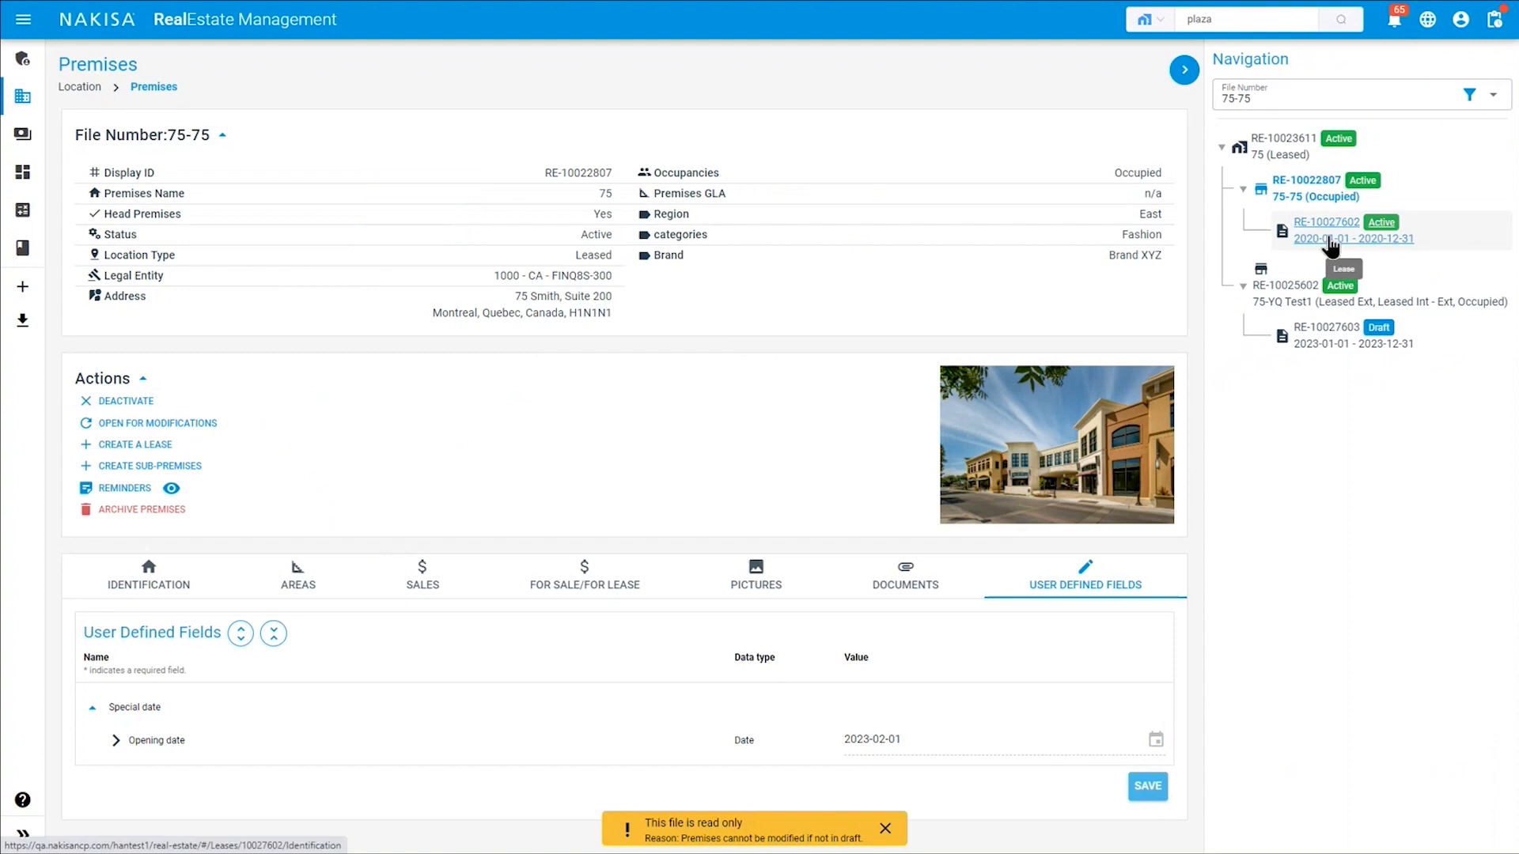
{"action": "left_click", "coordinate": [1323, 238]}
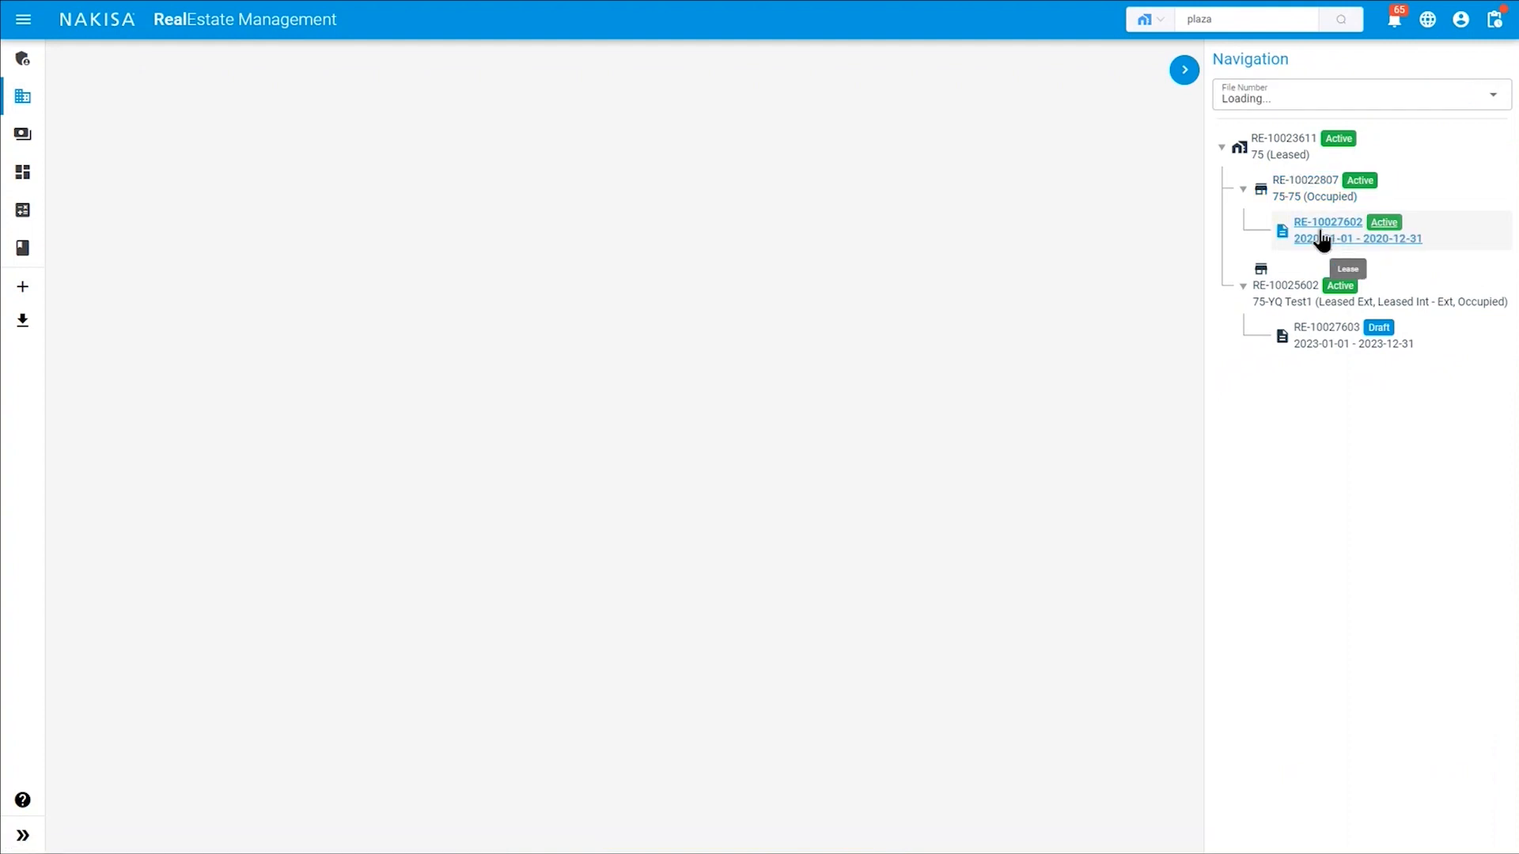
{"action": "left_click", "coordinate": [1186, 77]}
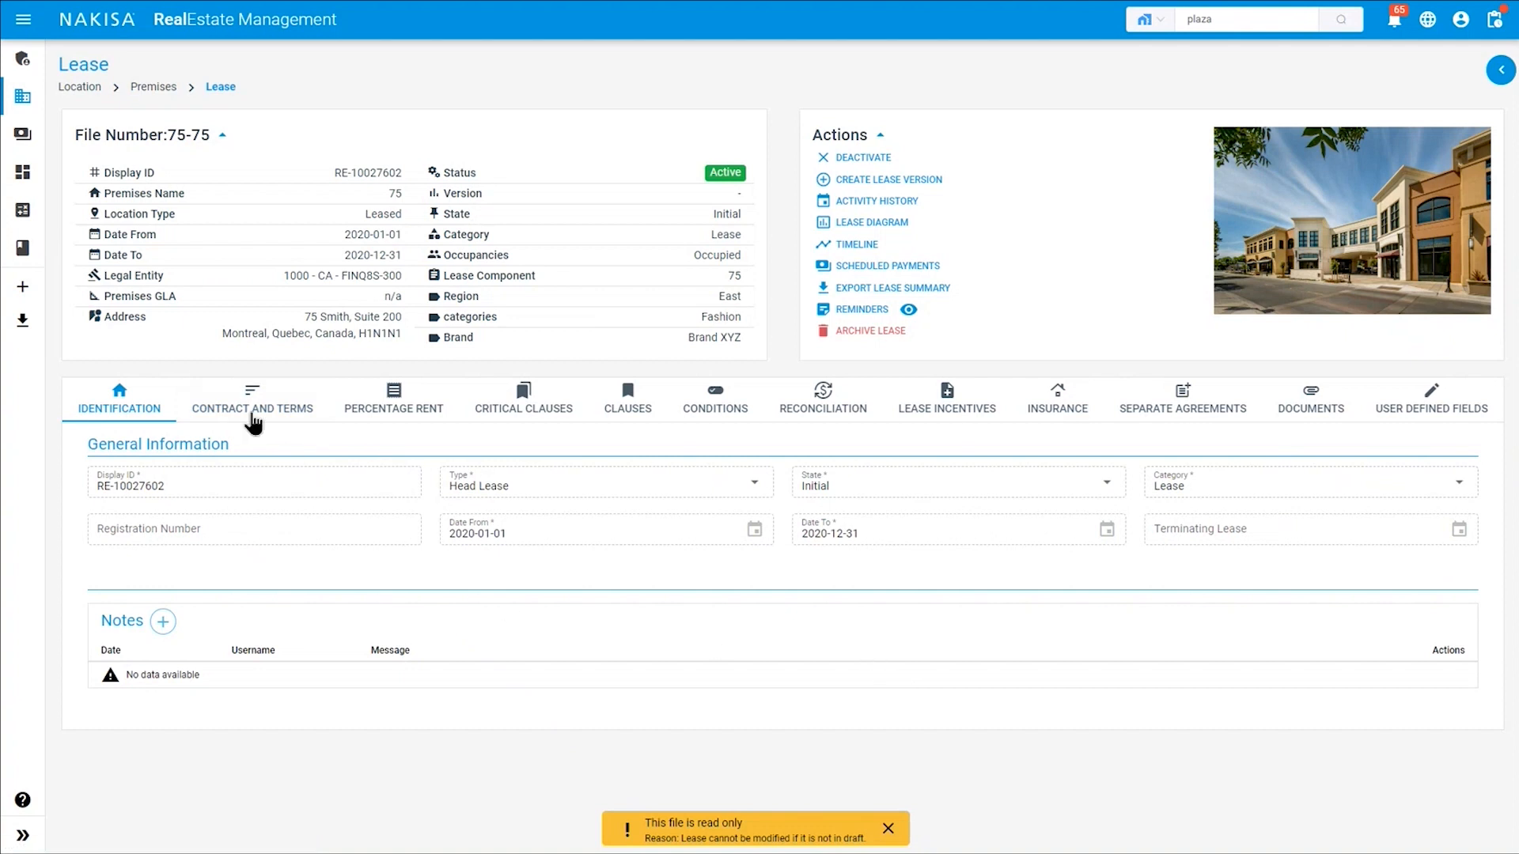
Review the master agreement in the lease's contract and terms, including its partners and vendors.
{"action": "left_click", "coordinate": [252, 419]}
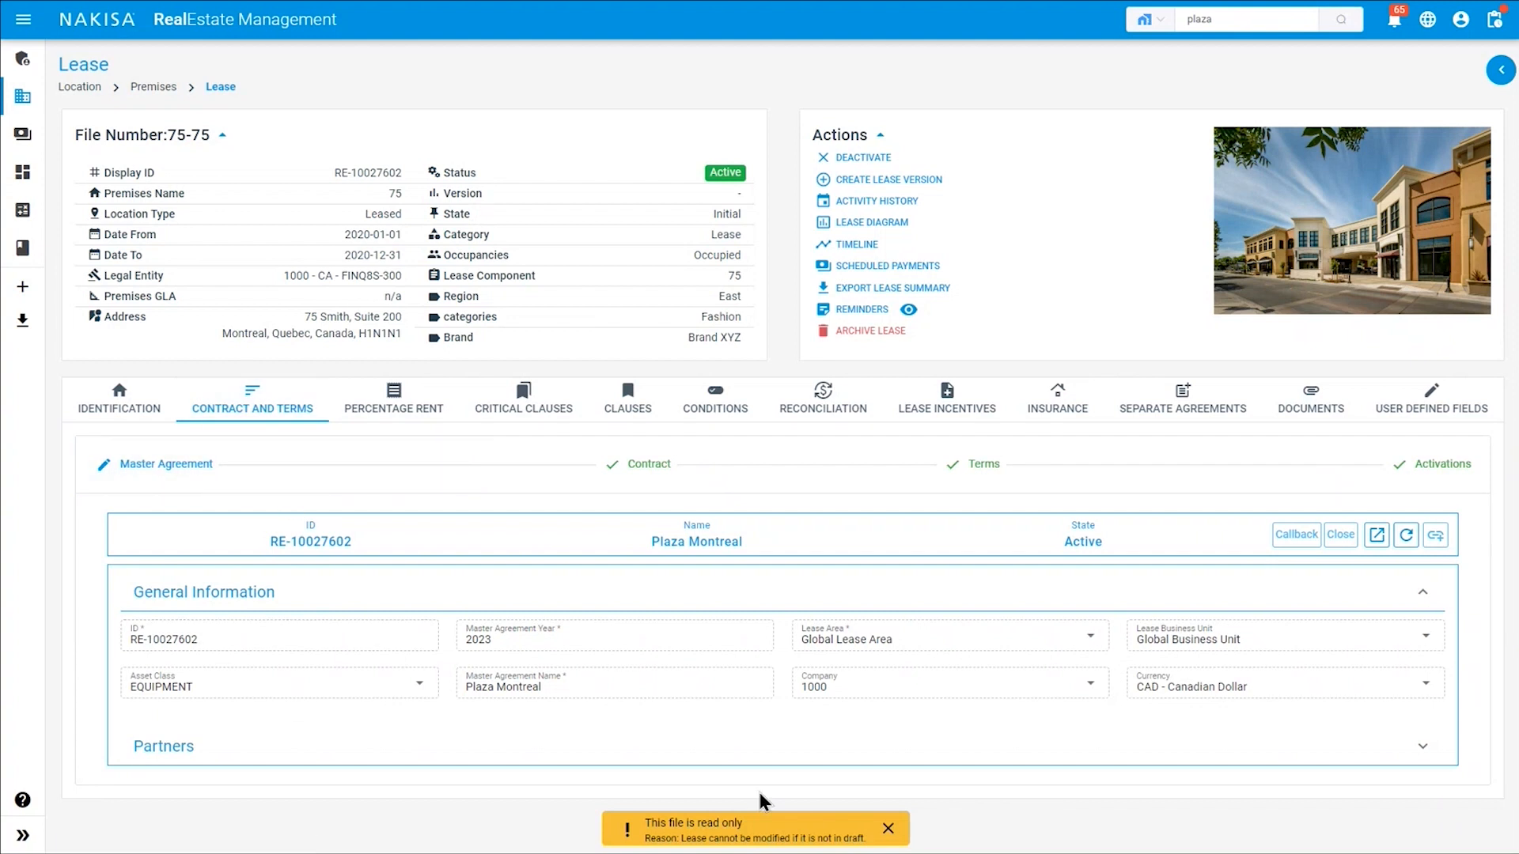
{"action": "left_click", "coordinate": [1001, 764]}
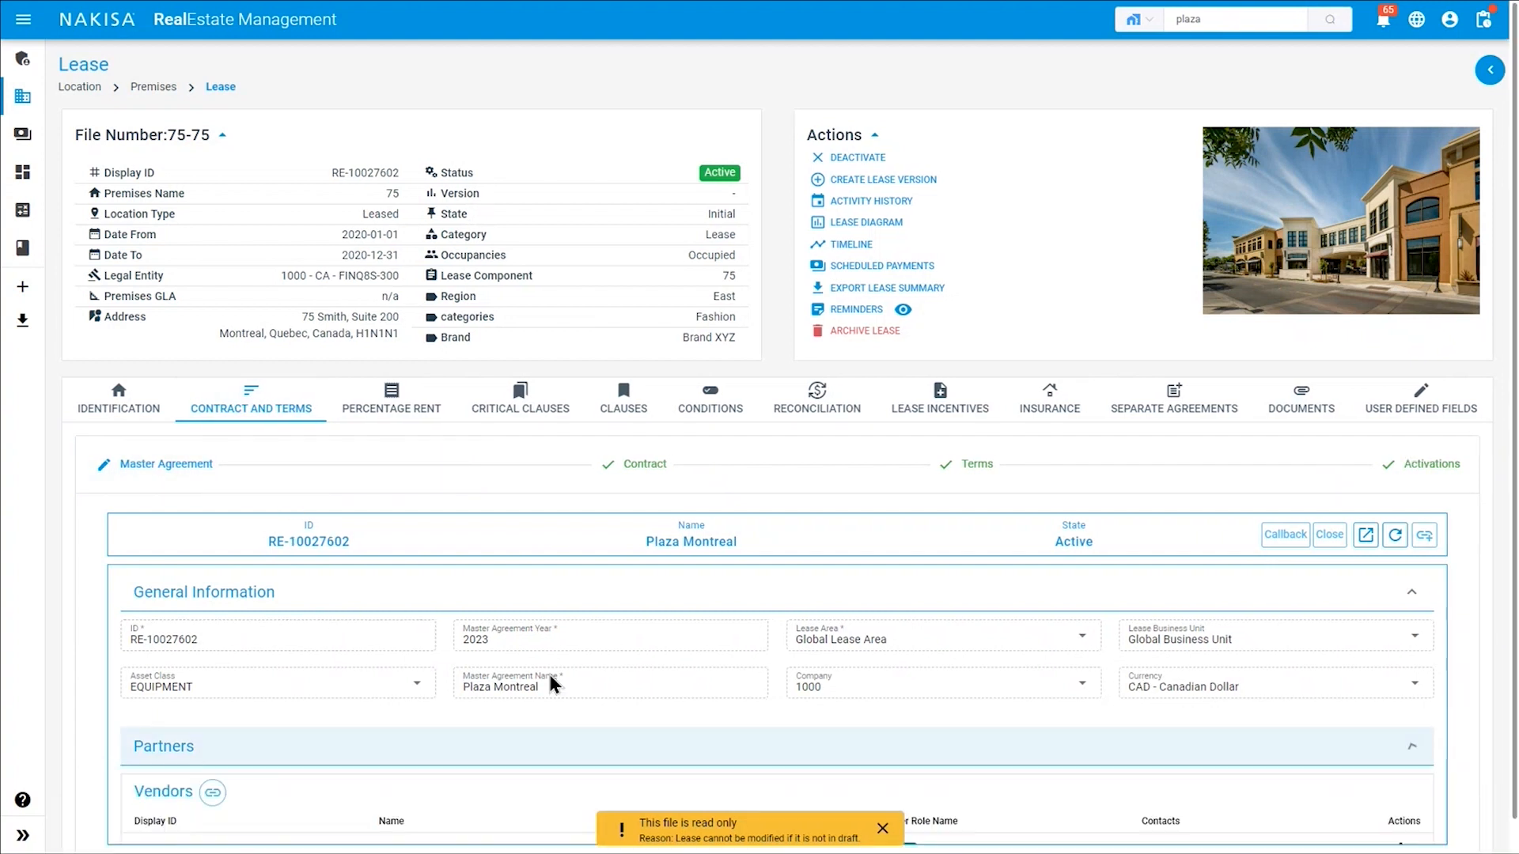
{"action": "scroll", "coordinate": [134, 483], "scroll_direction": "down", "scroll_amount": 1}
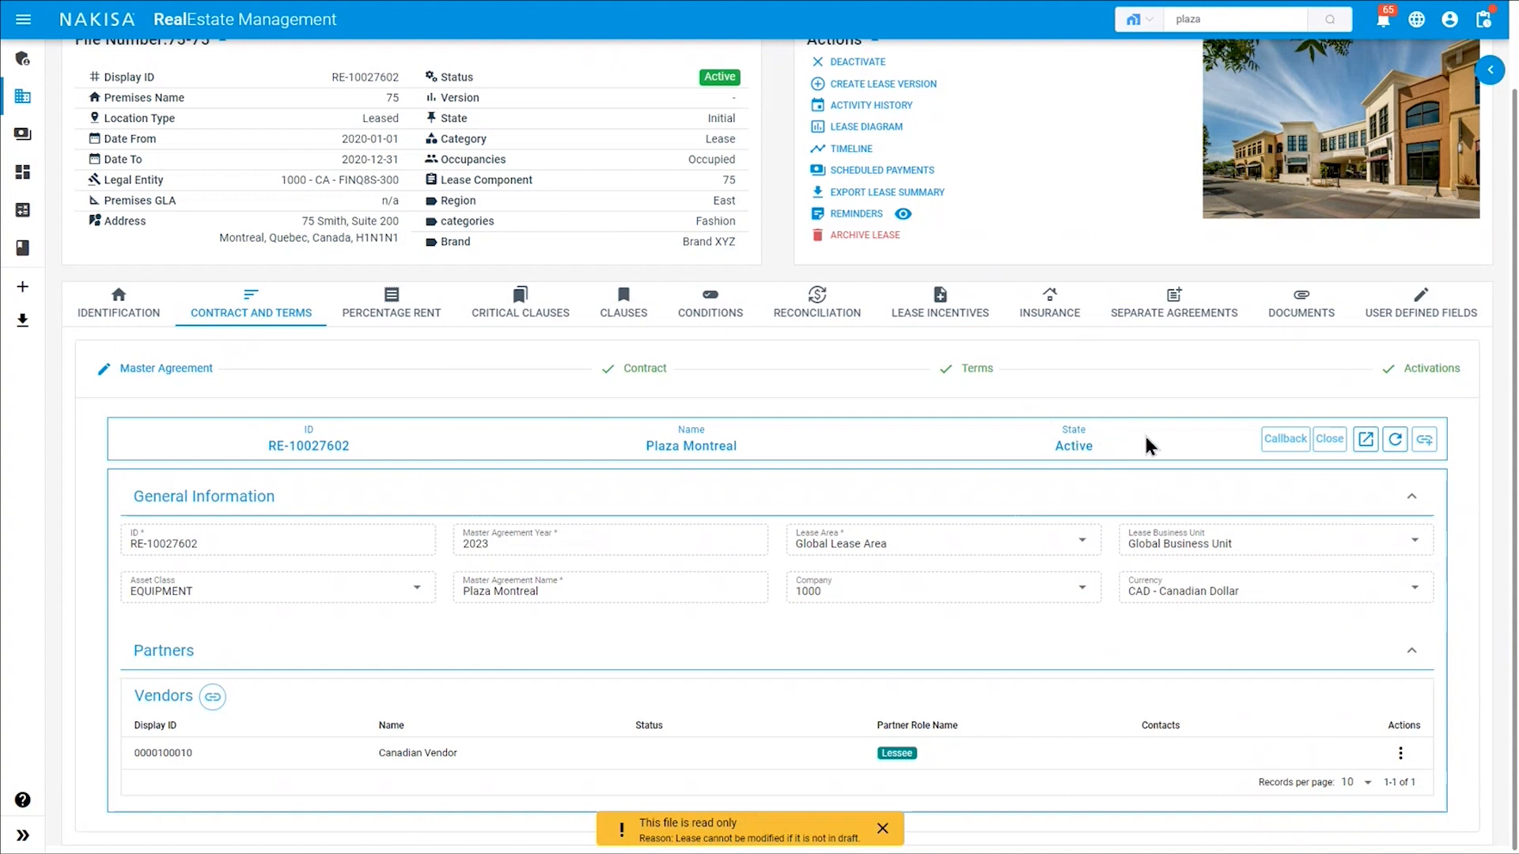
Review the lease contract's general information and accounting details, and expand its partners.
{"action": "left_click", "coordinate": [633, 372]}
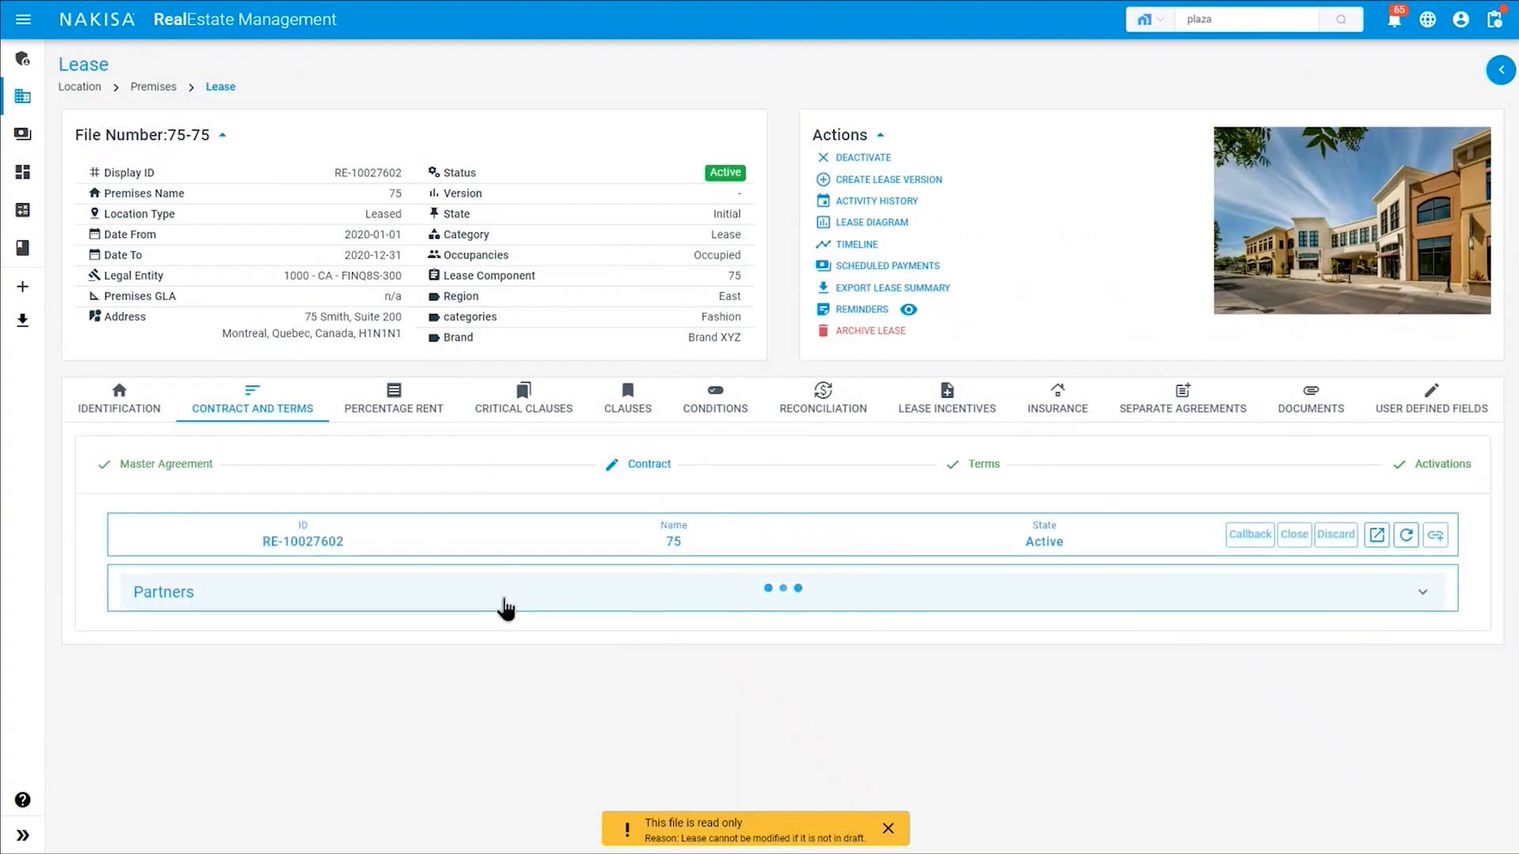
{"action": "scroll", "coordinate": [503, 604], "scroll_direction": "down", "scroll_amount": 3}
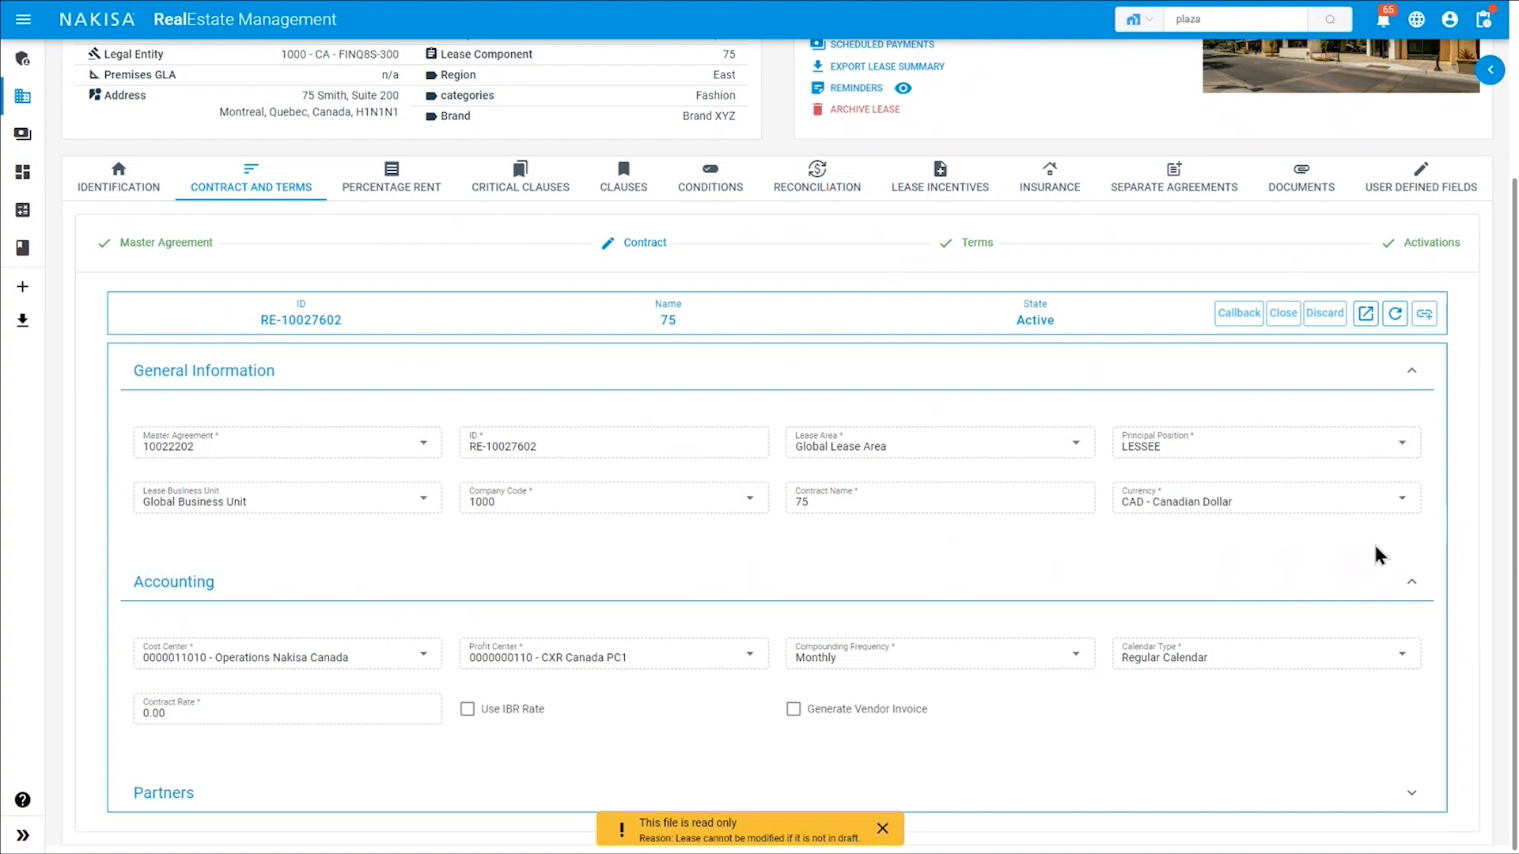
{"action": "left_click", "coordinate": [1413, 797]}
{"action": "scroll", "coordinate": [736, 713], "scroll_direction": "down", "scroll_amount": 2}
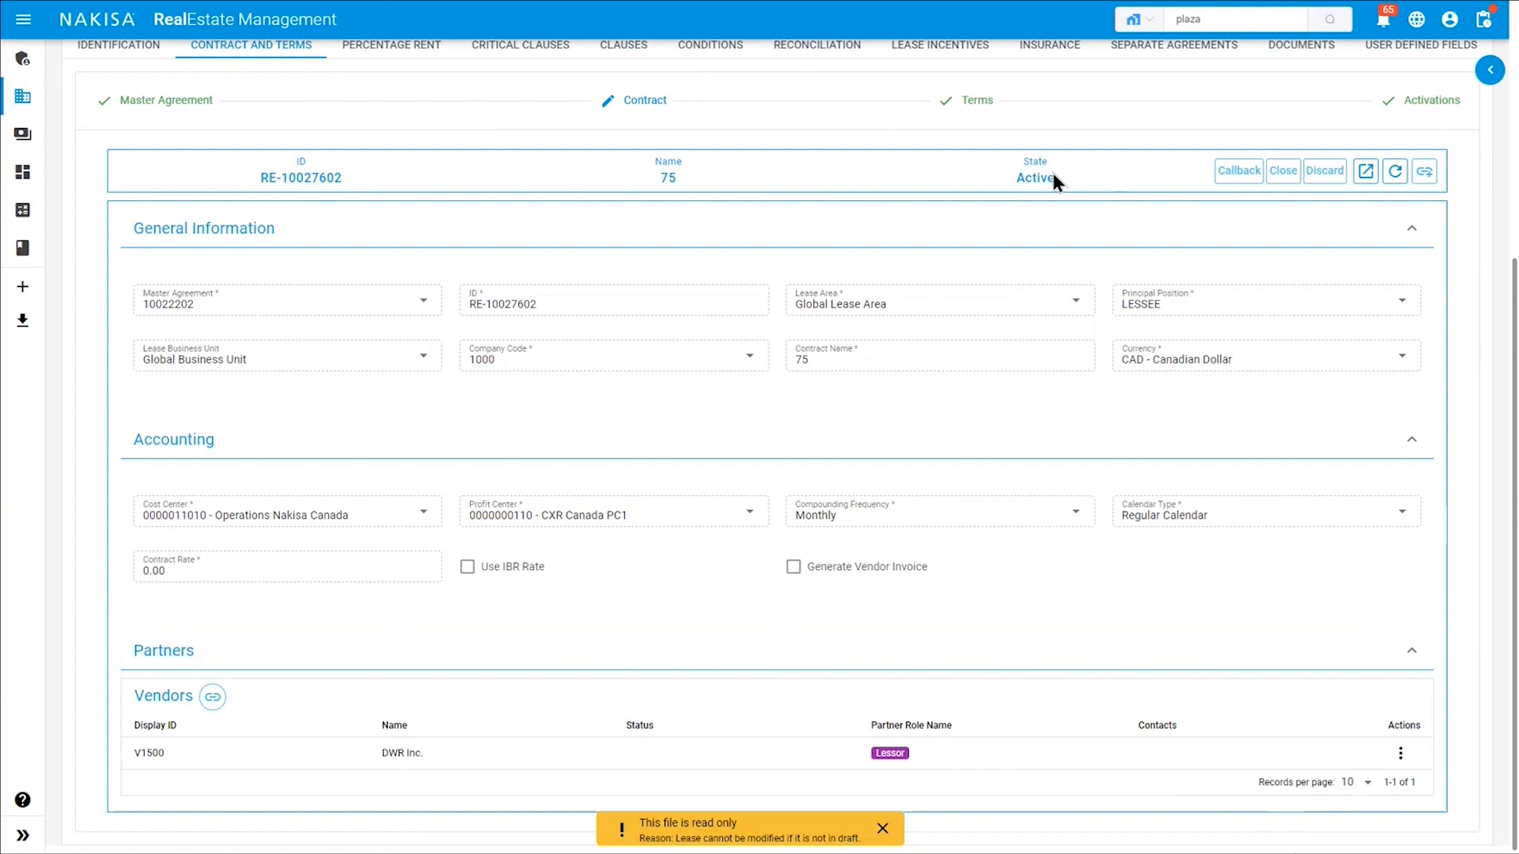
Review the lease's Terms stage, expanding the general information and the list of payment terms.
{"action": "left_click", "coordinate": [954, 118]}
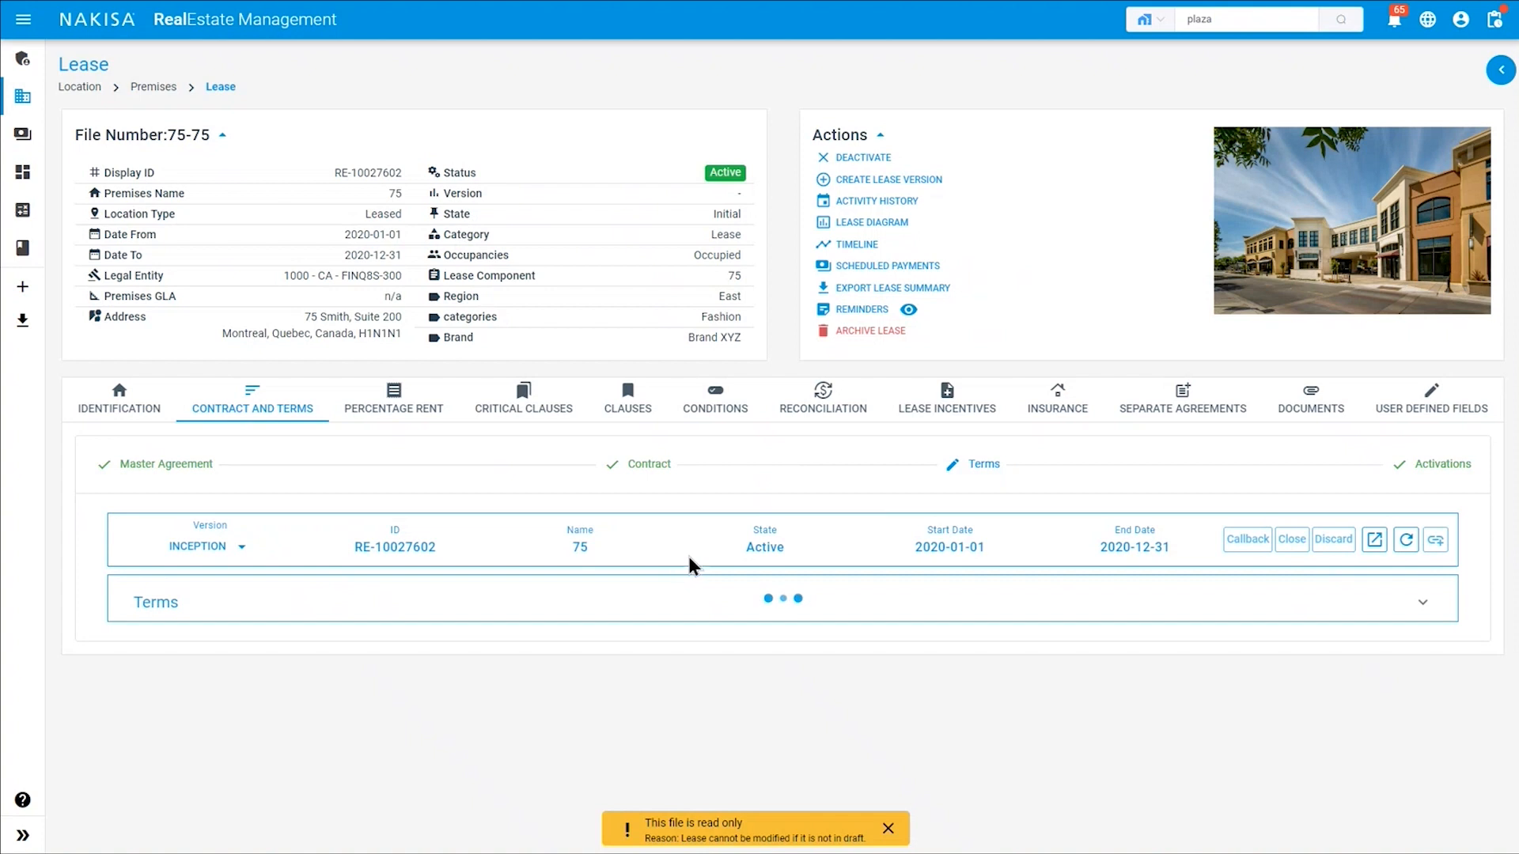
{"action": "left_click", "coordinate": [1334, 620]}
{"action": "left_click", "coordinate": [1288, 793]}
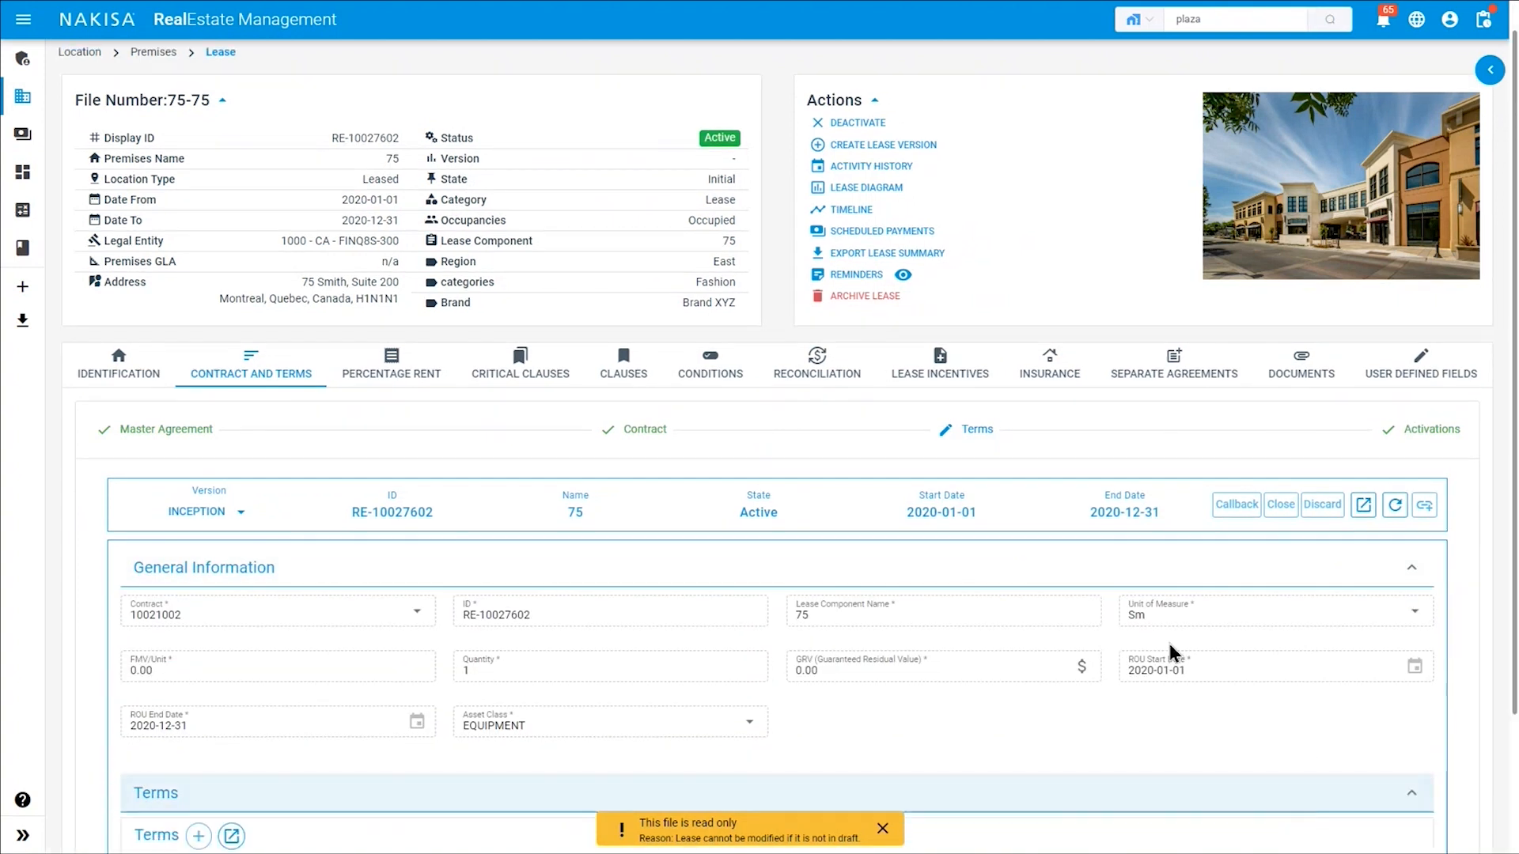
{"action": "scroll", "coordinate": [1156, 660], "scroll_direction": "down", "scroll_amount": 1}
{"action": "scroll", "coordinate": [1159, 654], "scroll_direction": "down", "scroll_amount": 2}
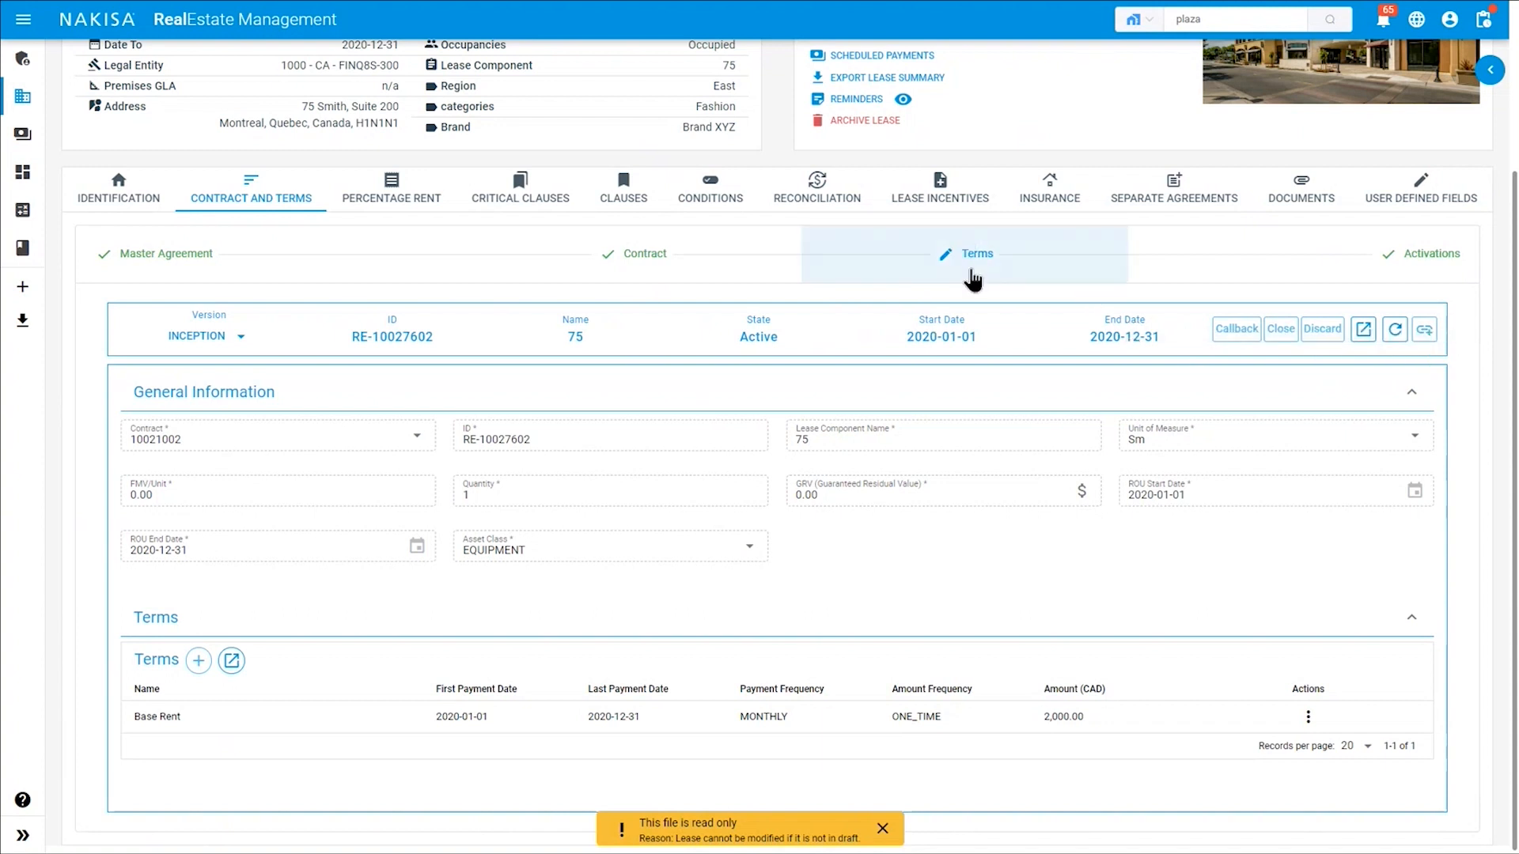
Review the lease's Activations stage, expanding the general information, terms and units of the activation group.
{"action": "left_click", "coordinate": [1364, 269]}
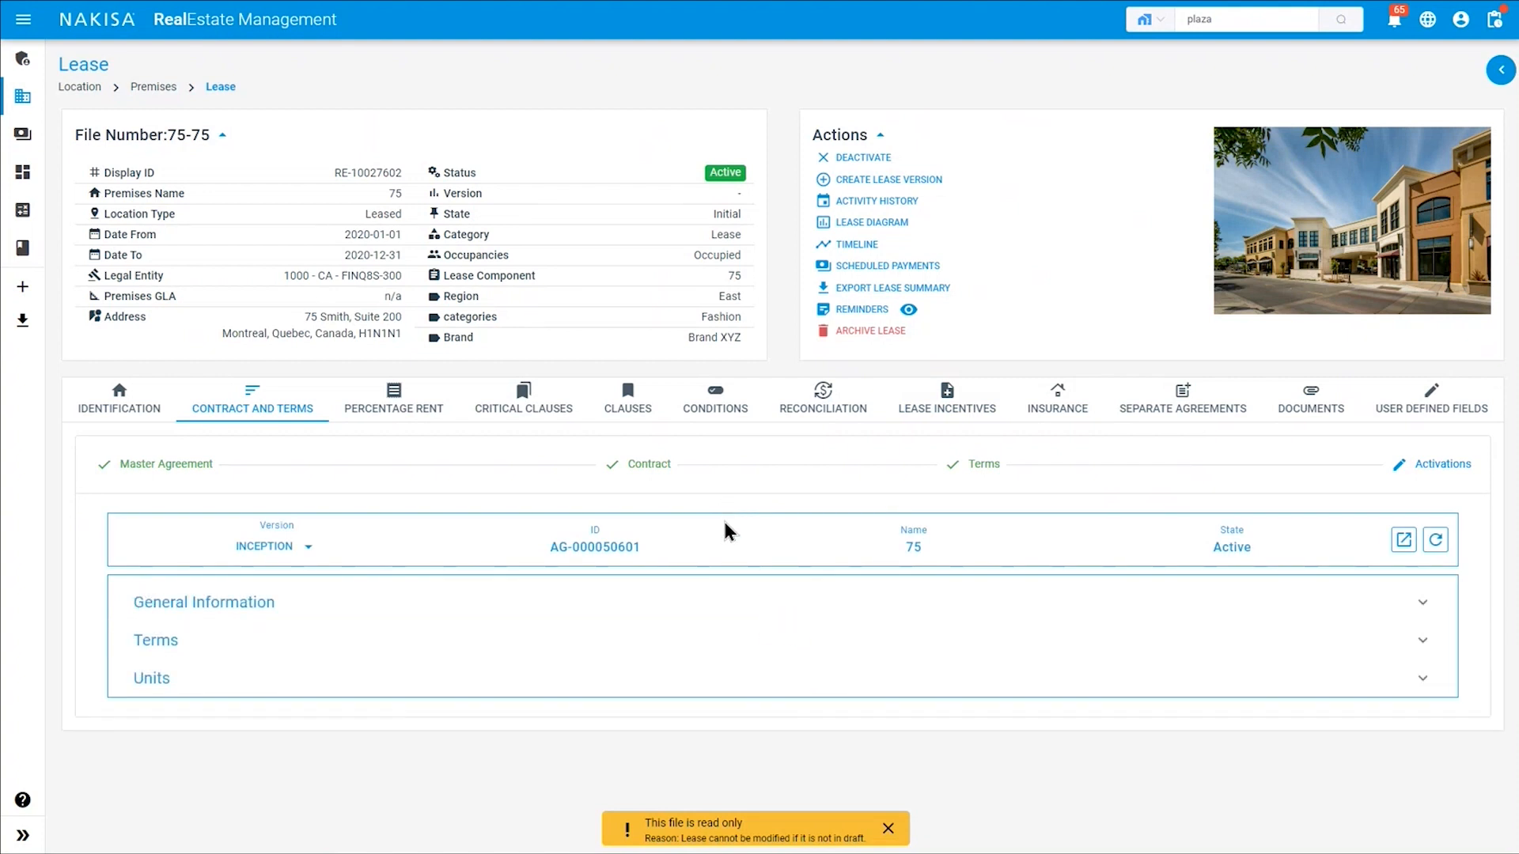
{"action": "left_click", "coordinate": [1095, 607]}
{"action": "scroll", "coordinate": [1041, 621], "scroll_direction": "down", "scroll_amount": 1}
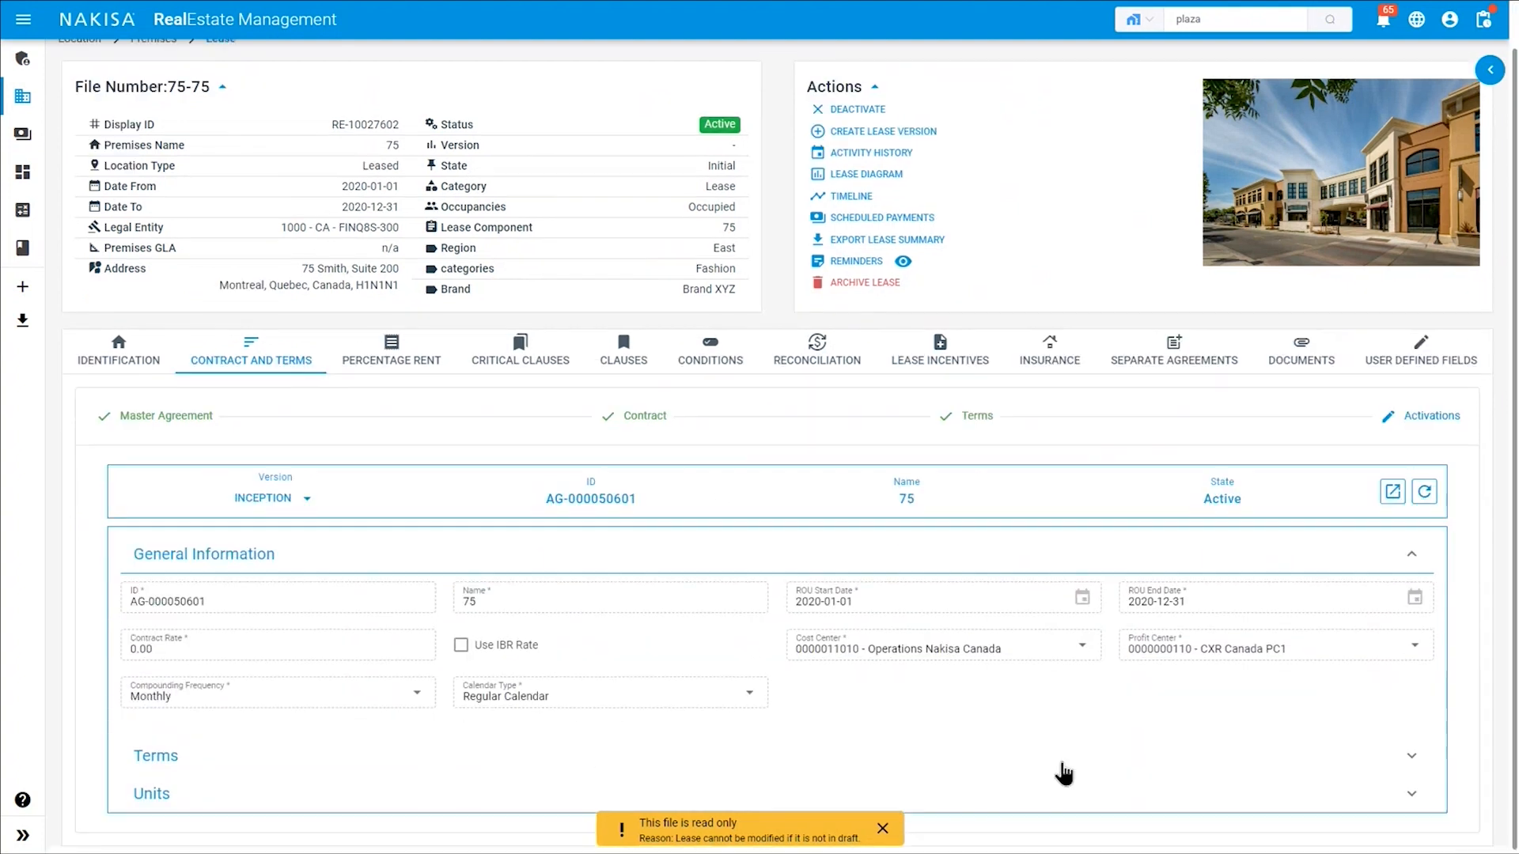
{"action": "left_click", "coordinate": [1028, 760]}
{"action": "scroll", "coordinate": [995, 714], "scroll_direction": "down", "scroll_amount": 2}
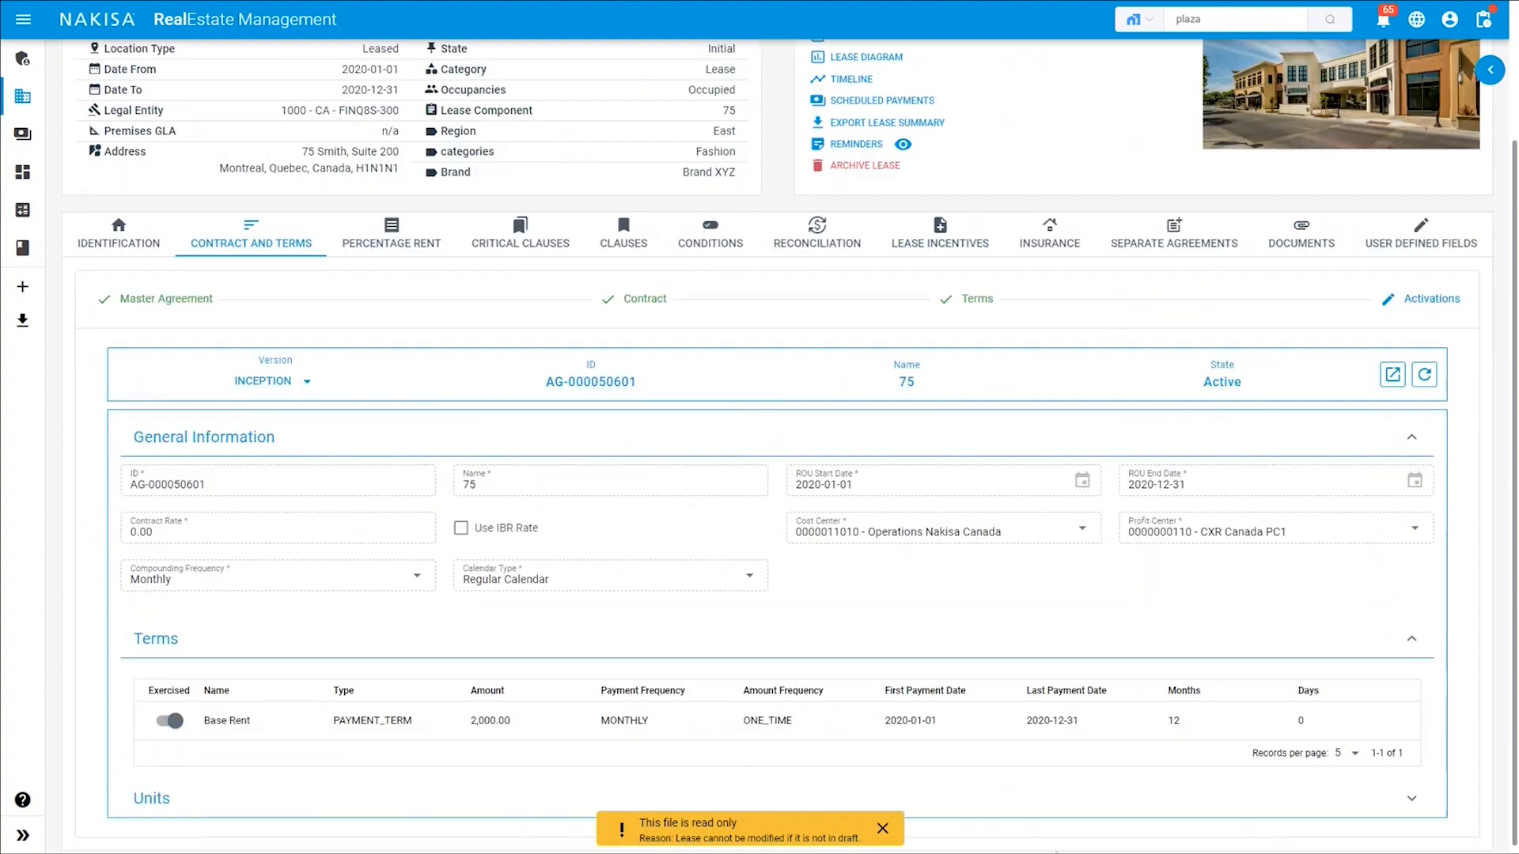
{"action": "left_click", "coordinate": [1034, 804]}
{"action": "scroll", "coordinate": [475, 718], "scroll_direction": "down", "scroll_amount": 2}
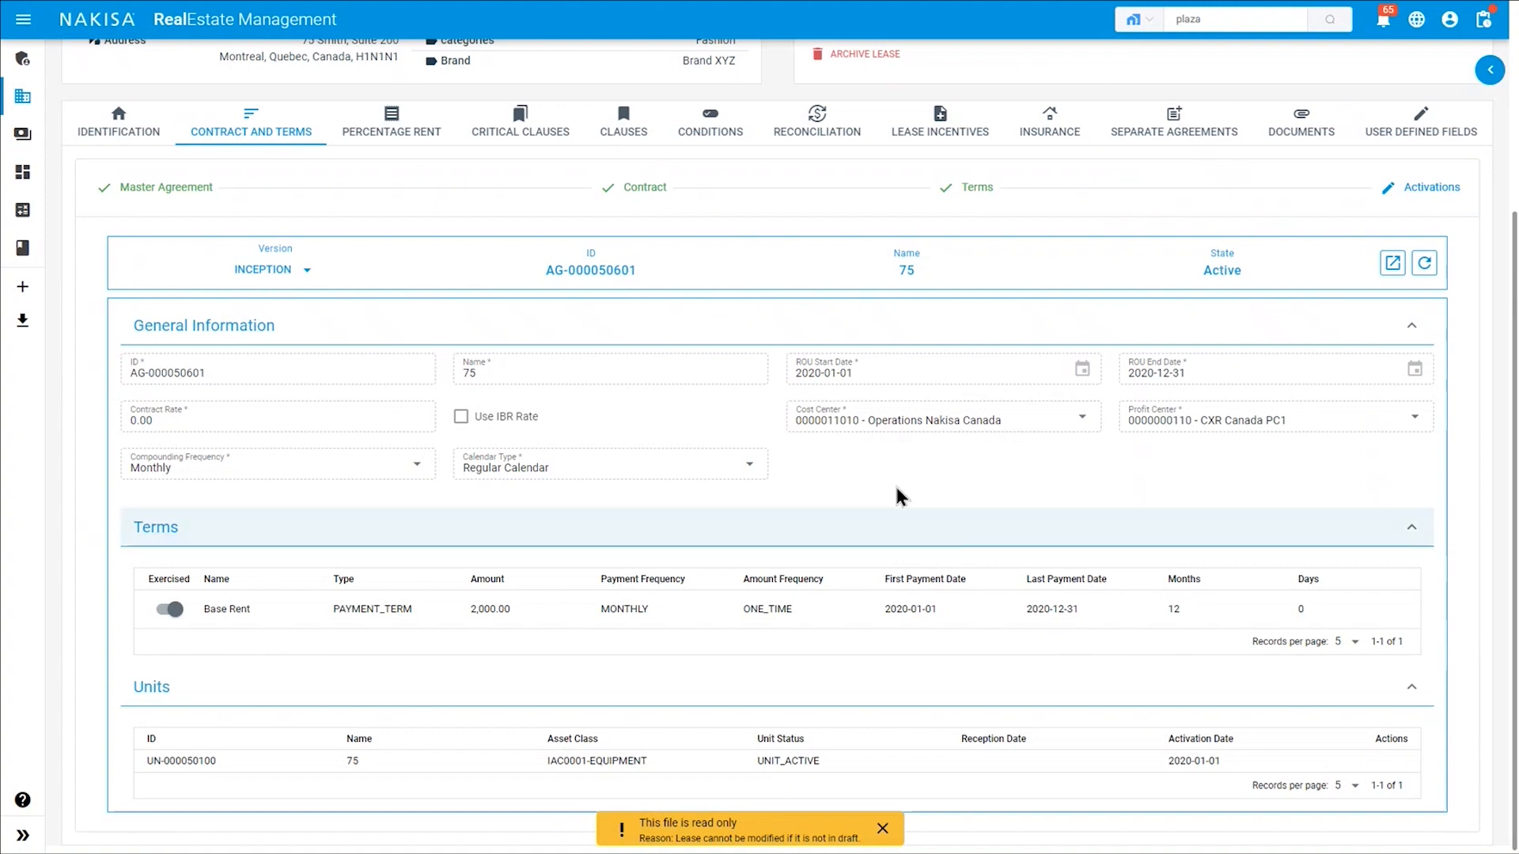
Open the activation group in Lease Administration, view its IAS - Finance schedule, and return to the lease in RealEstate Management in full screen.
{"action": "left_click", "coordinate": [1393, 264]}
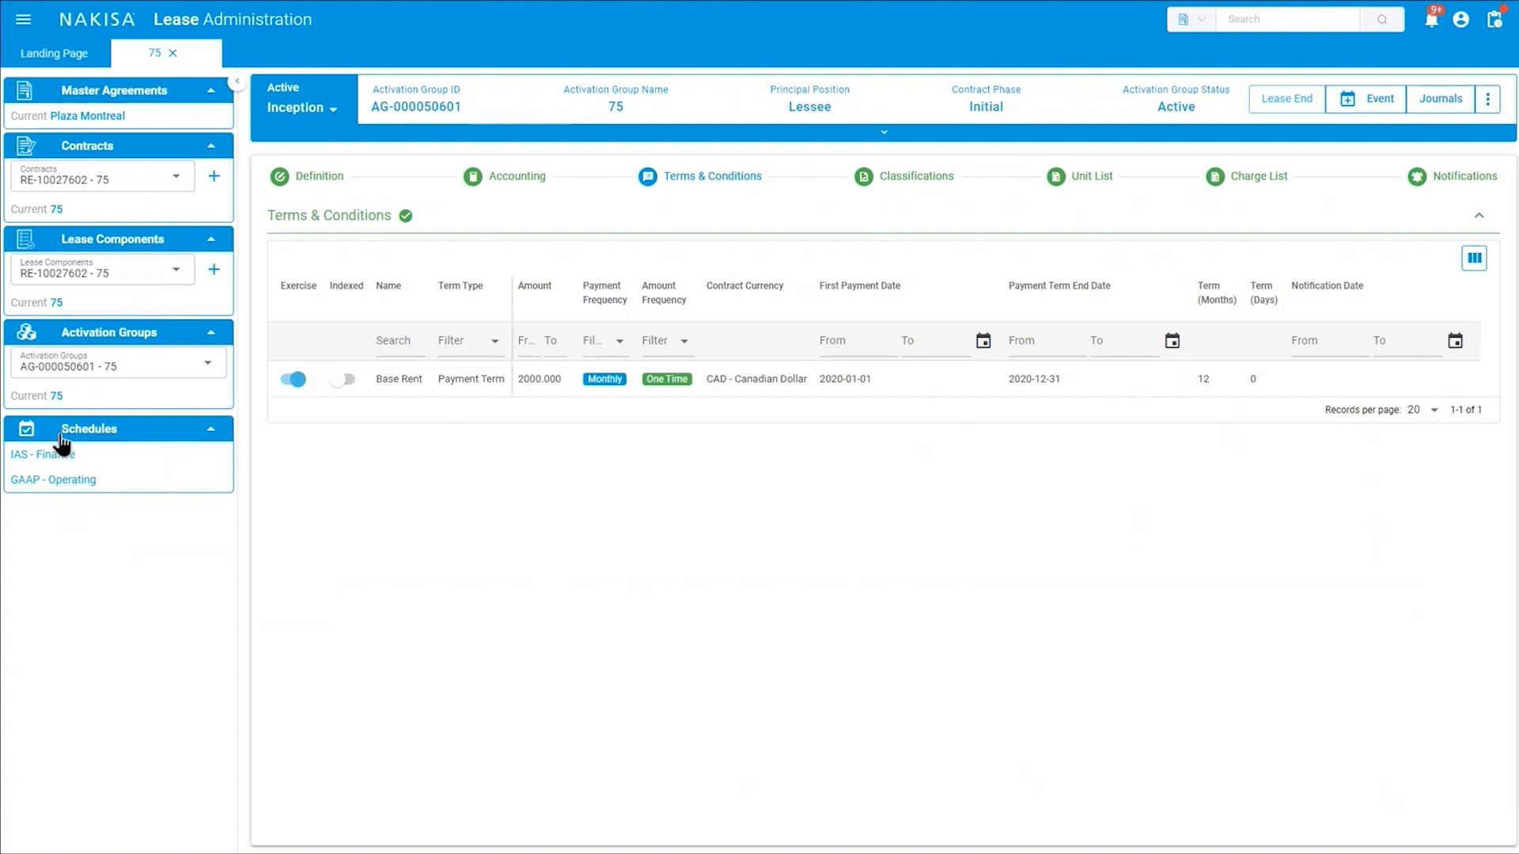
{"action": "left_click", "coordinate": [54, 454]}
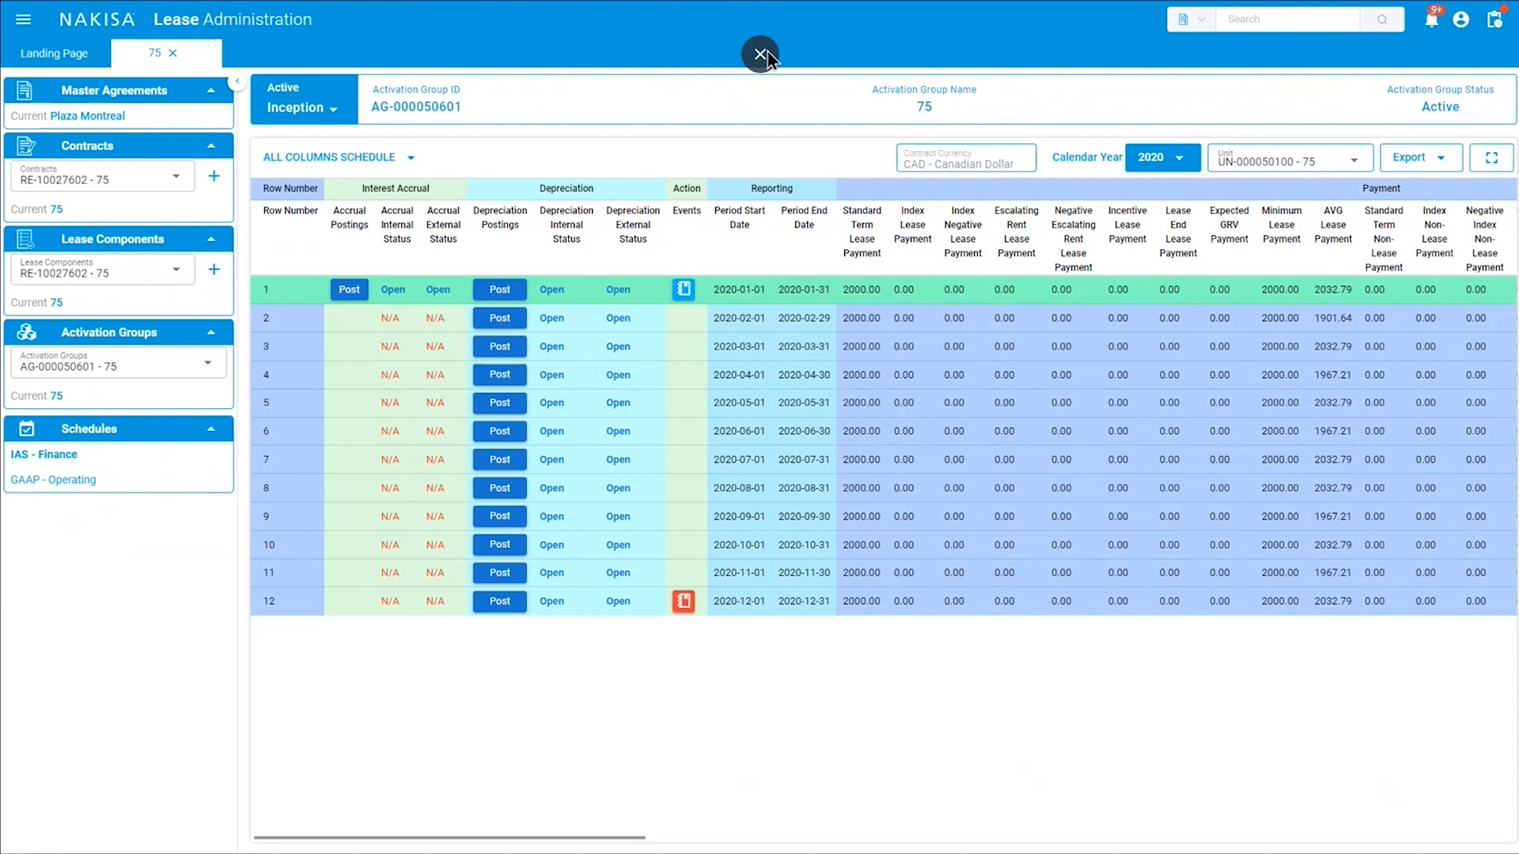
{"action": "left_click", "coordinate": [759, 54]}
{"action": "left_click", "coordinate": [119, 13]}
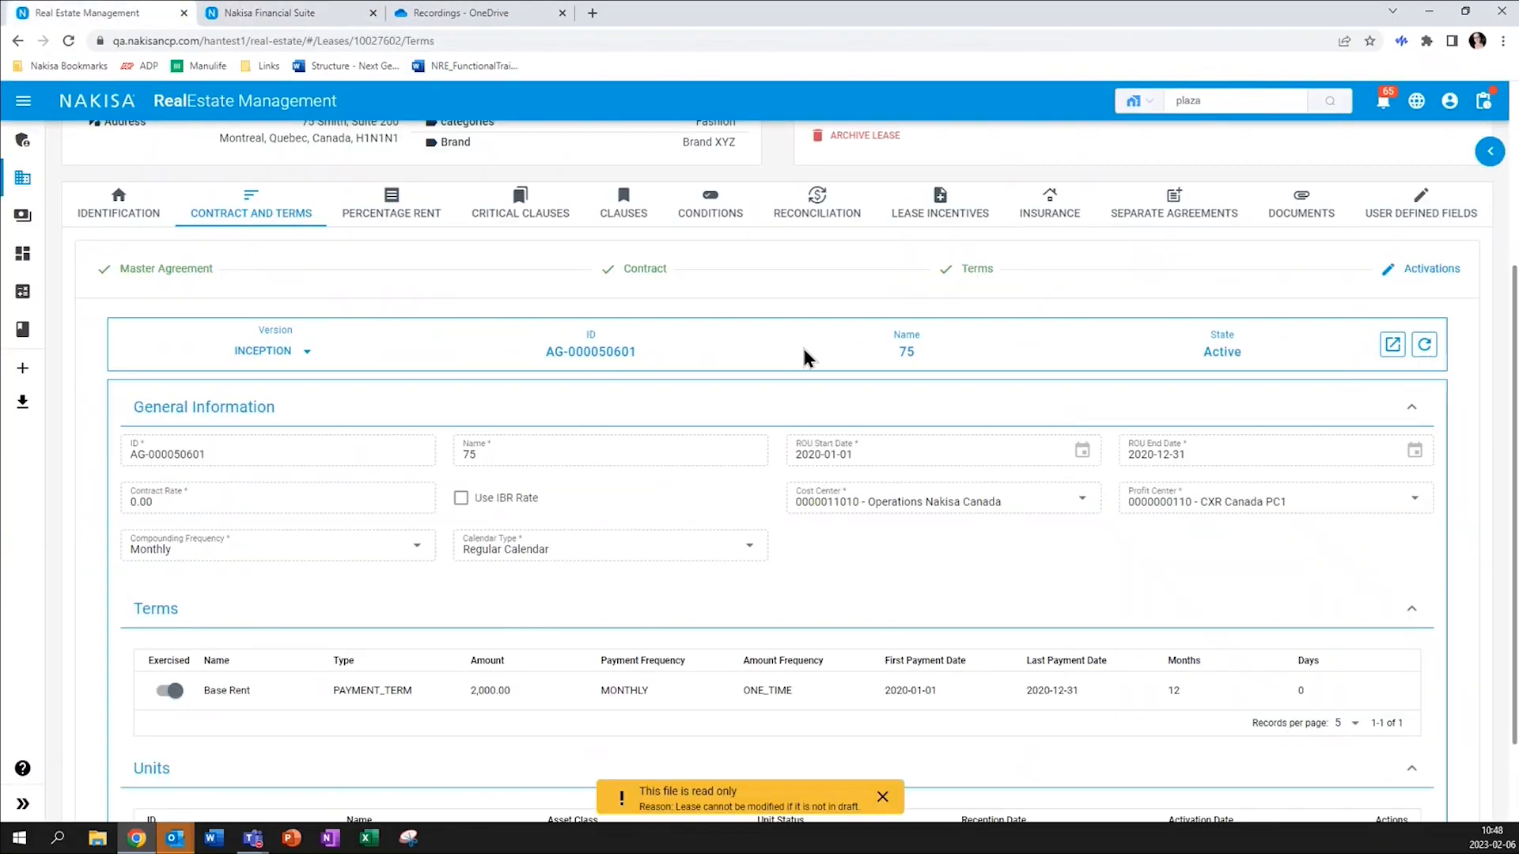
{"action": "key", "text": "F11"}
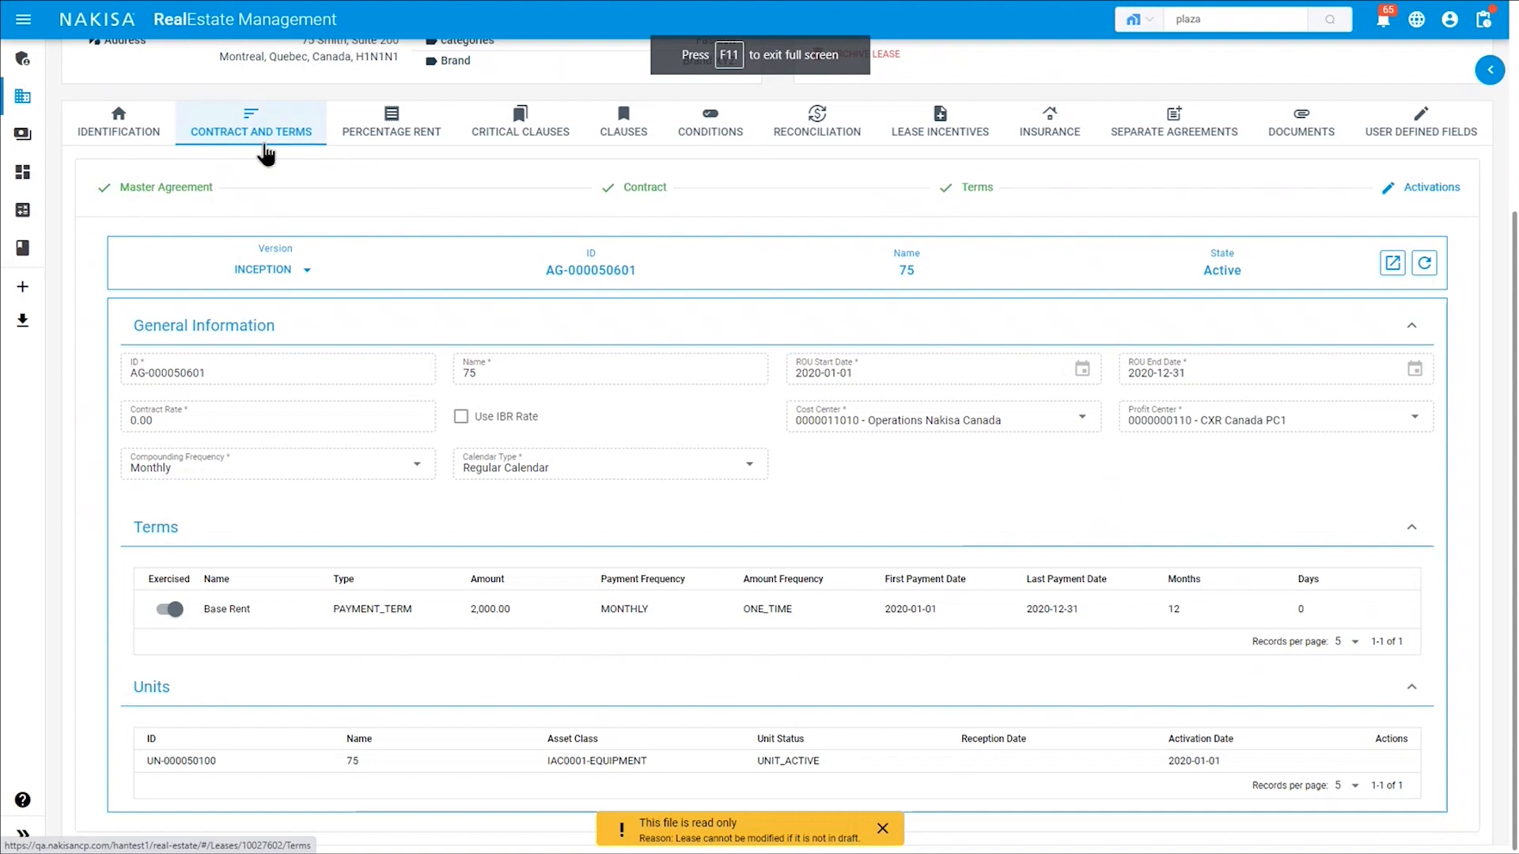
View the calculated percentage rent report for 2020-01-01 to 2020-12-31, expanding its monthly breakdown, and close the report.
{"action": "left_click", "coordinate": [397, 136]}
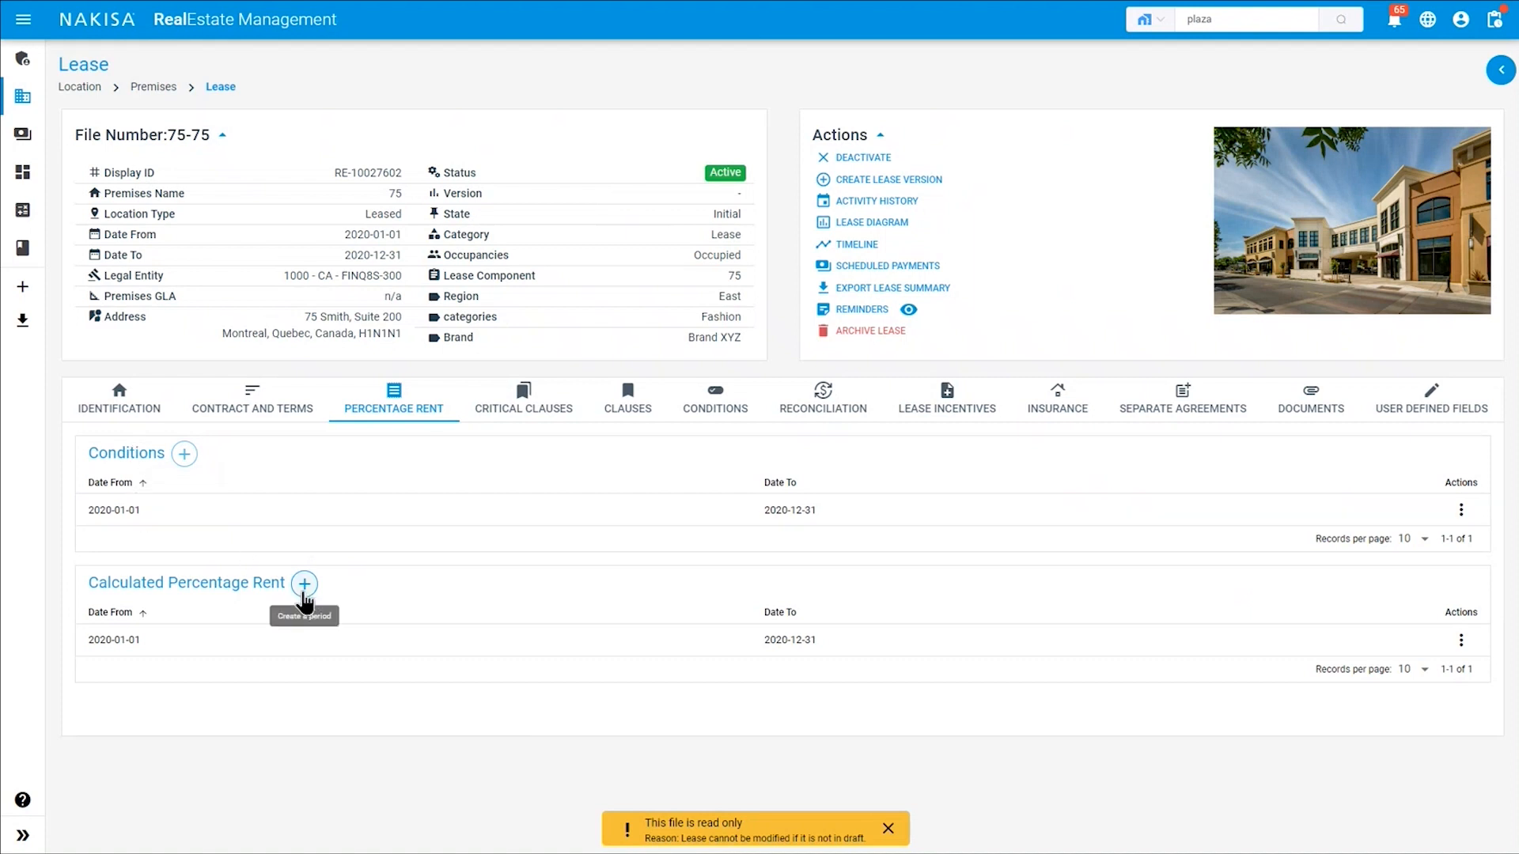
{"action": "left_click", "coordinate": [1461, 640]}
{"action": "left_click", "coordinate": [1430, 666]}
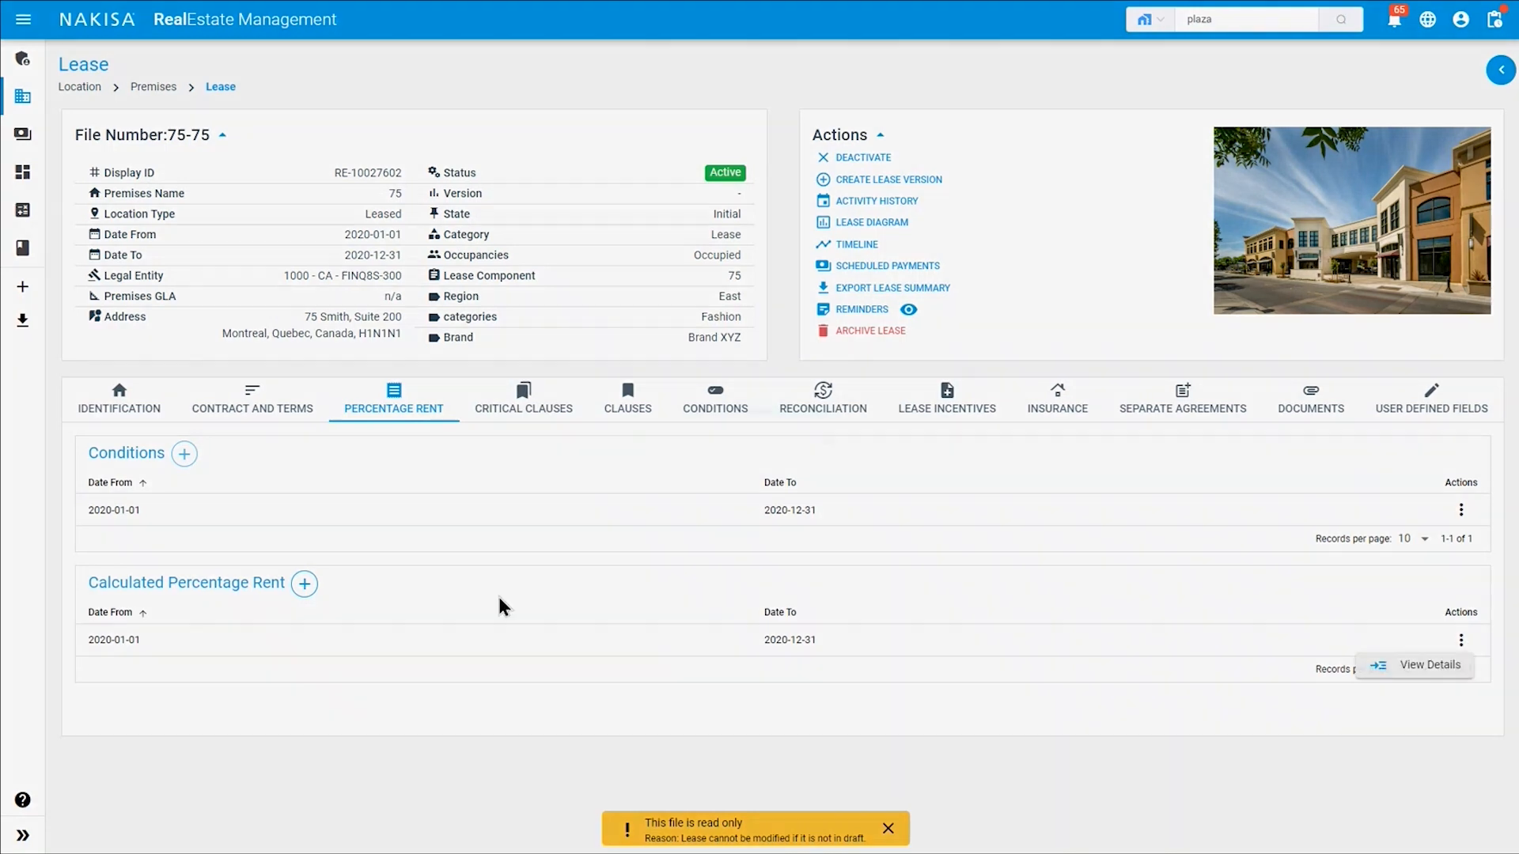
{"action": "left_click", "coordinate": [1170, 386]}
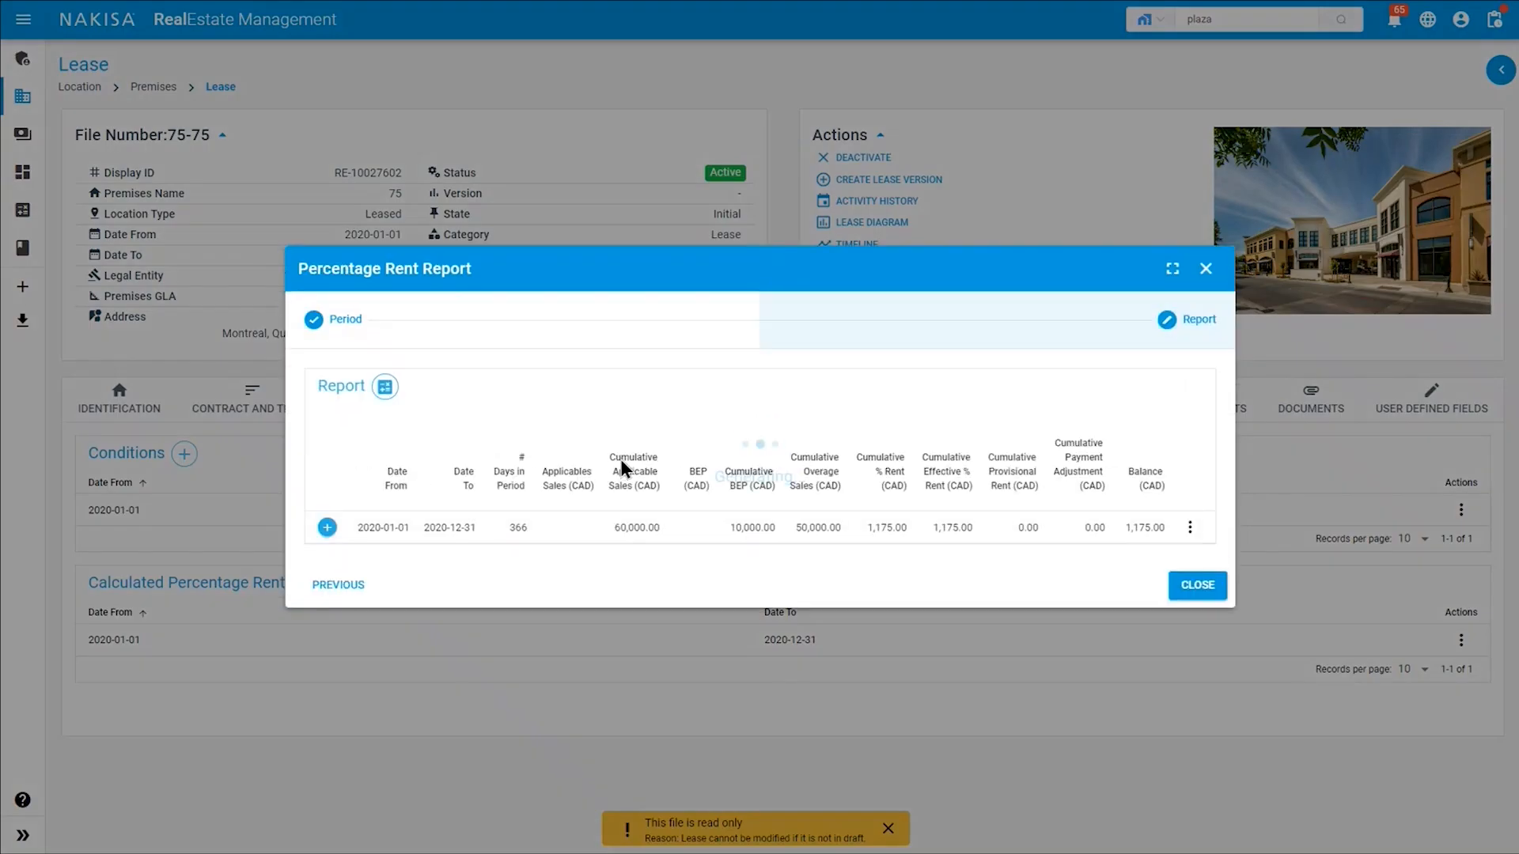
{"action": "left_click", "coordinate": [328, 527]}
{"action": "scroll", "coordinate": [884, 455], "scroll_direction": "up", "scroll_amount": 1}
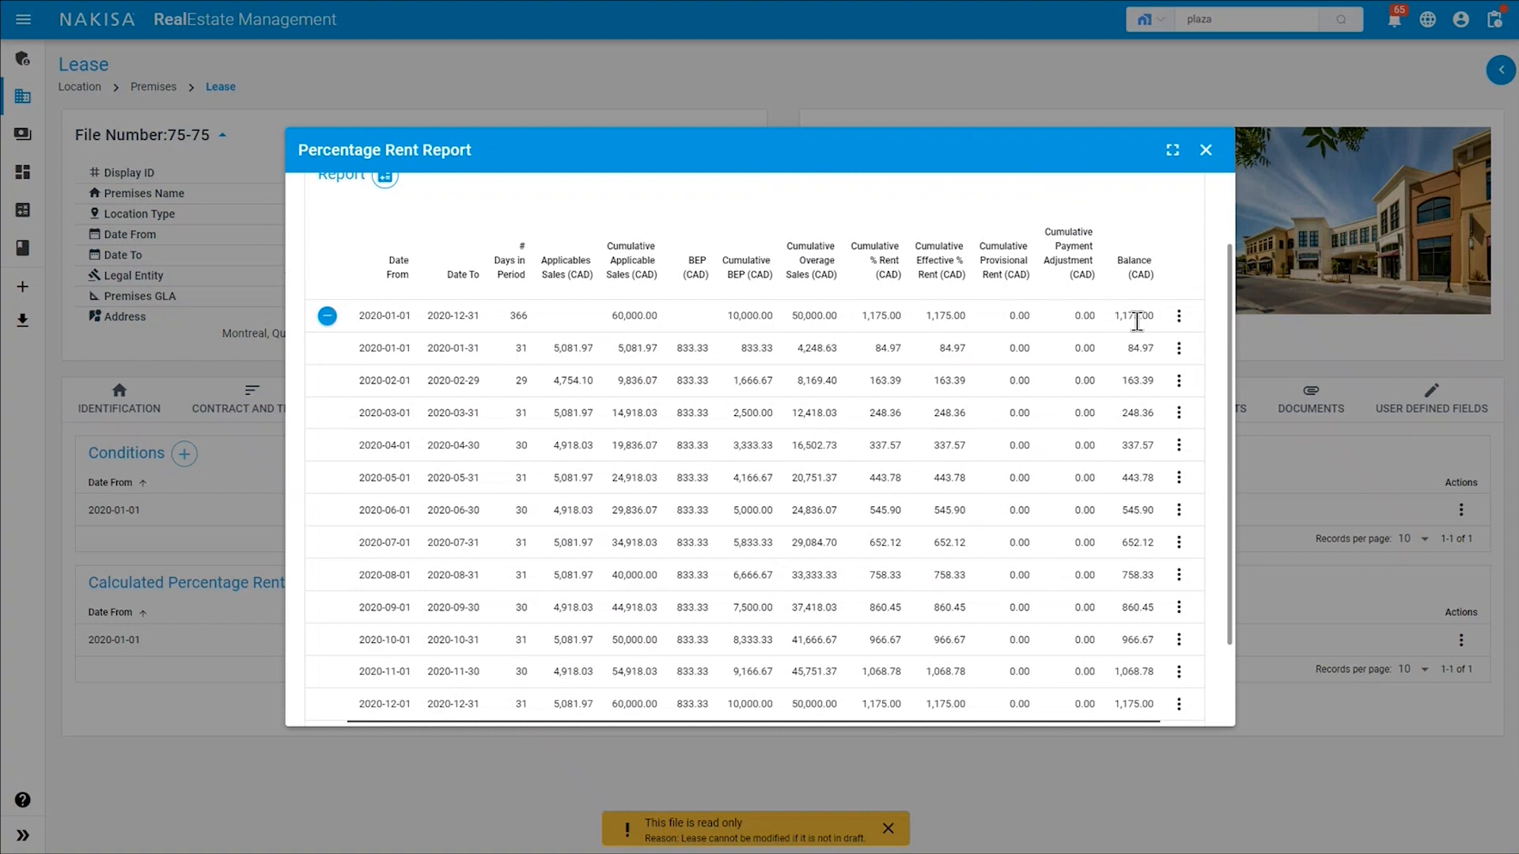
{"action": "left_click", "coordinate": [1206, 152]}
Expand the lease's Option to Renew critical clauses and check the critical clause entries in the Action Center.
{"action": "left_click", "coordinate": [522, 420]}
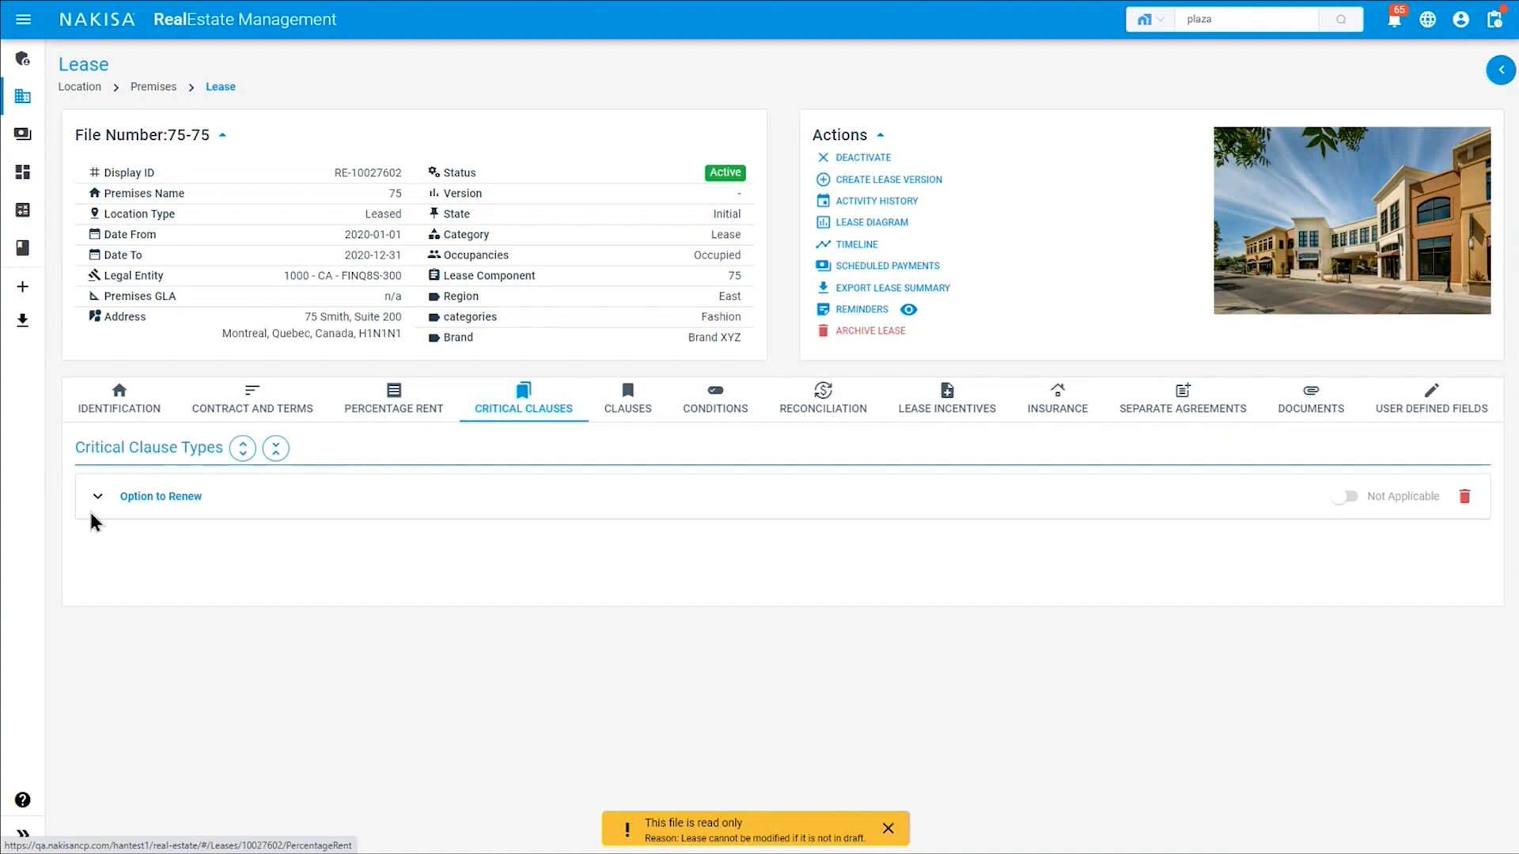
{"action": "left_click", "coordinate": [97, 499]}
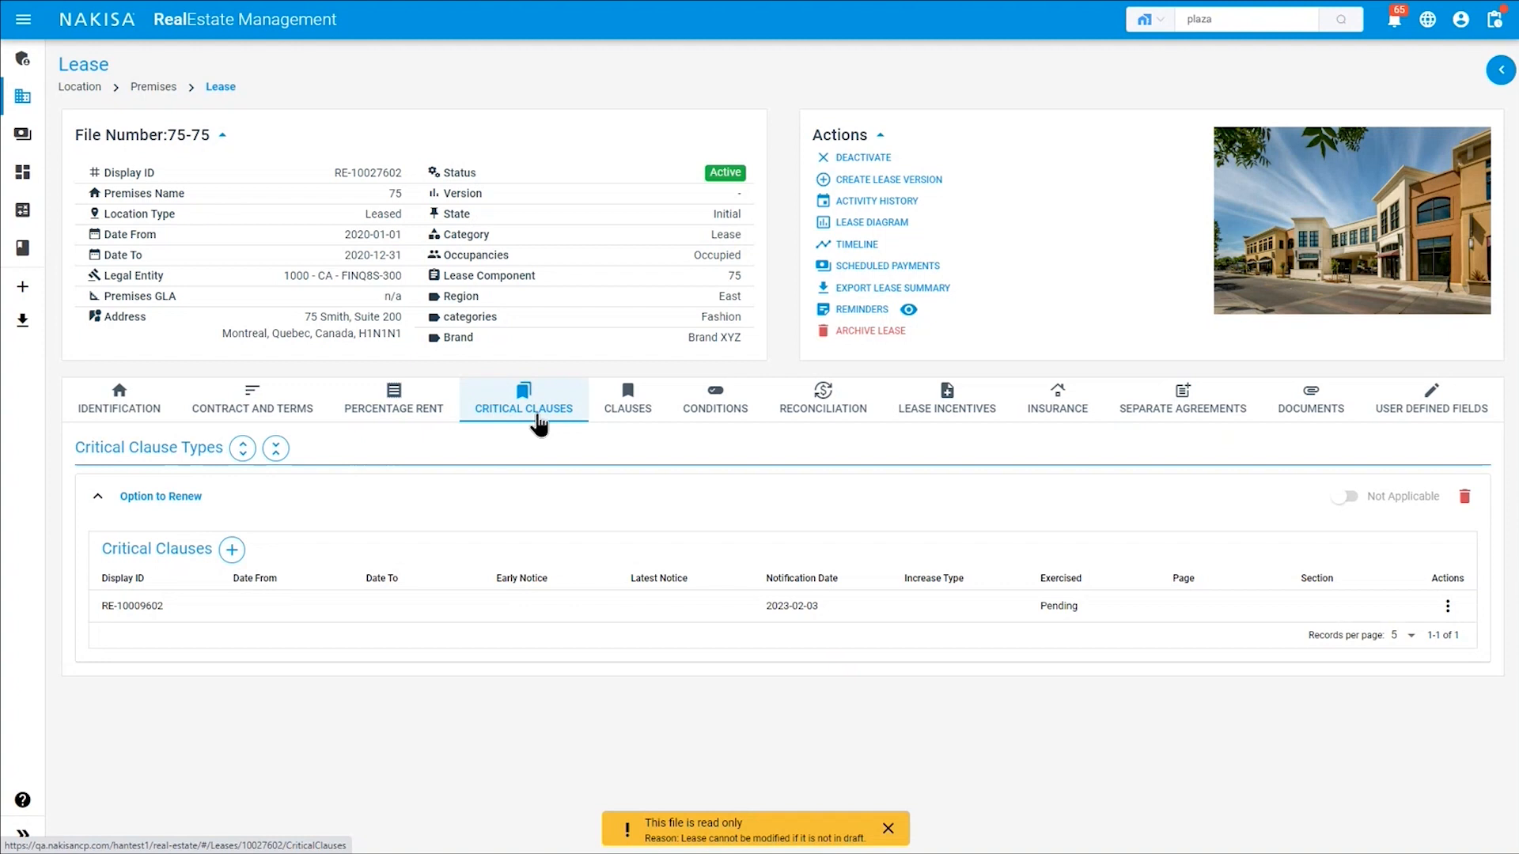
{"action": "left_click", "coordinate": [1496, 22]}
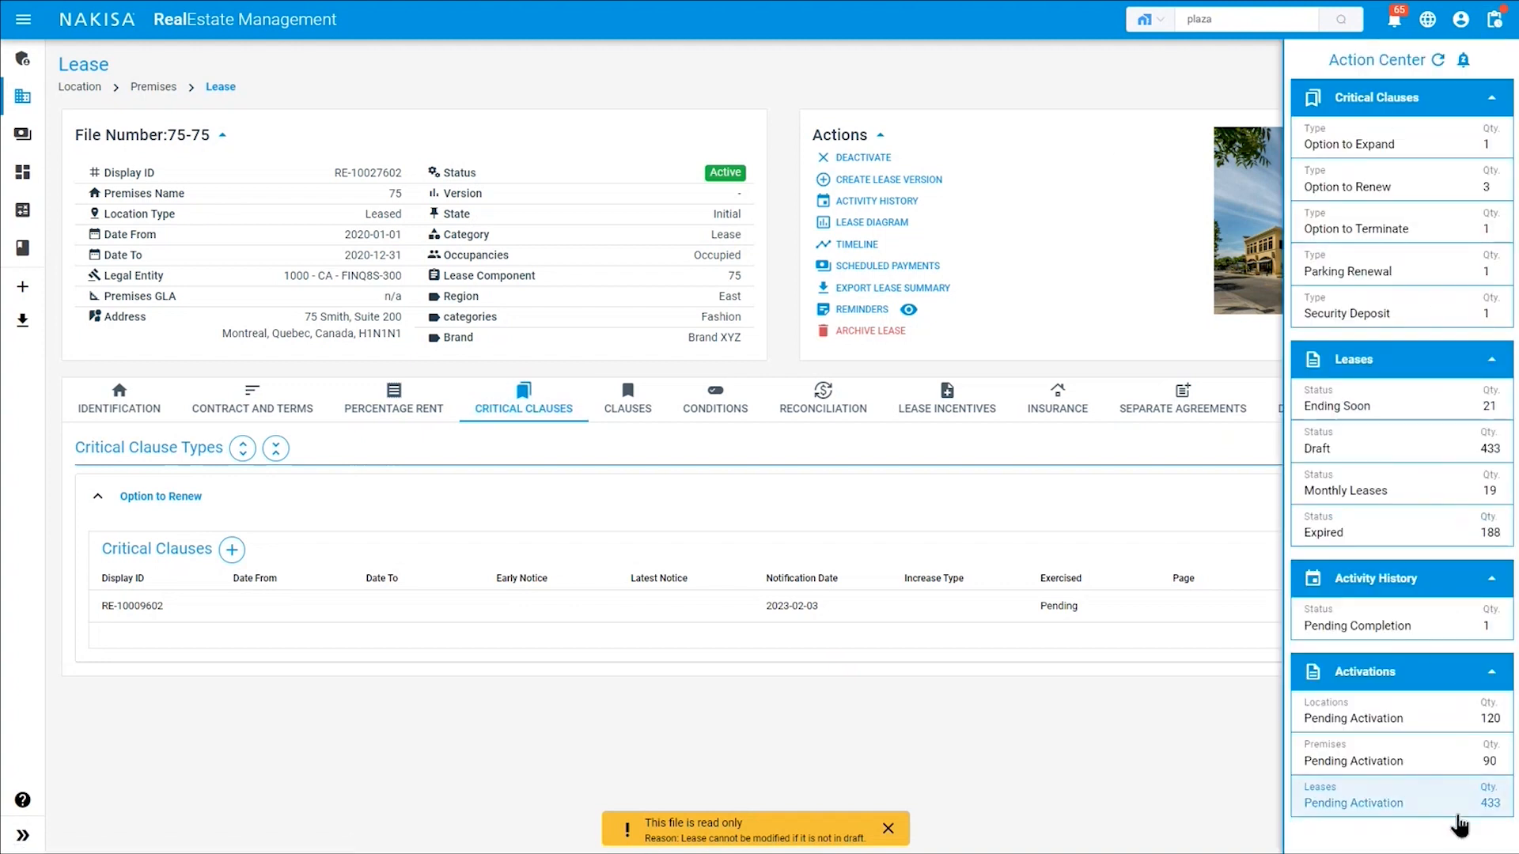
{"action": "left_click", "coordinate": [1496, 22]}
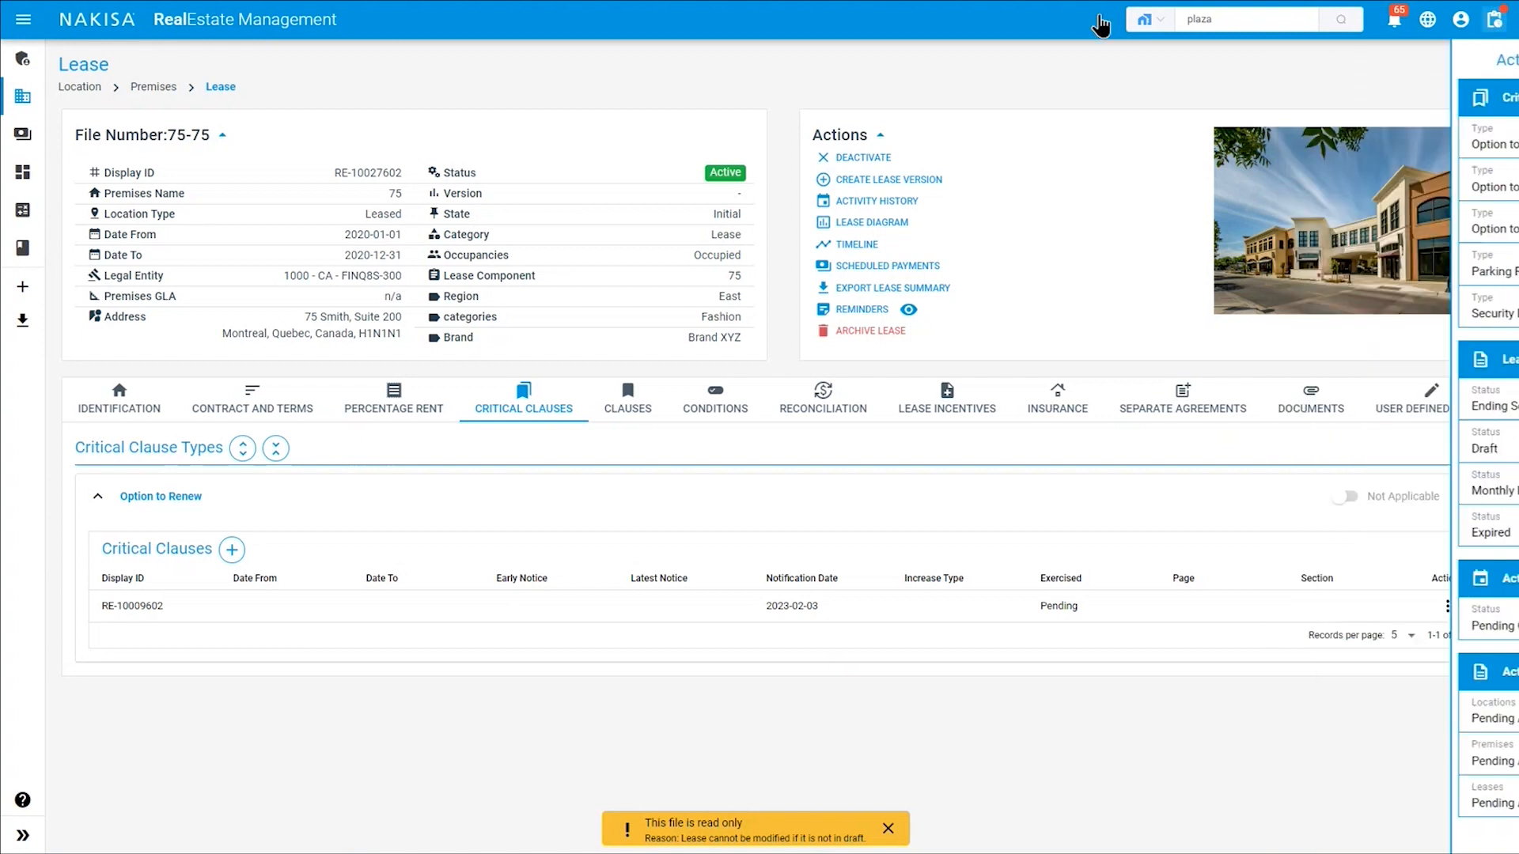
View the lease's Exclusivity Clause entries and its list of conditions.
{"action": "left_click", "coordinate": [613, 411]}
{"action": "left_click", "coordinate": [116, 507]}
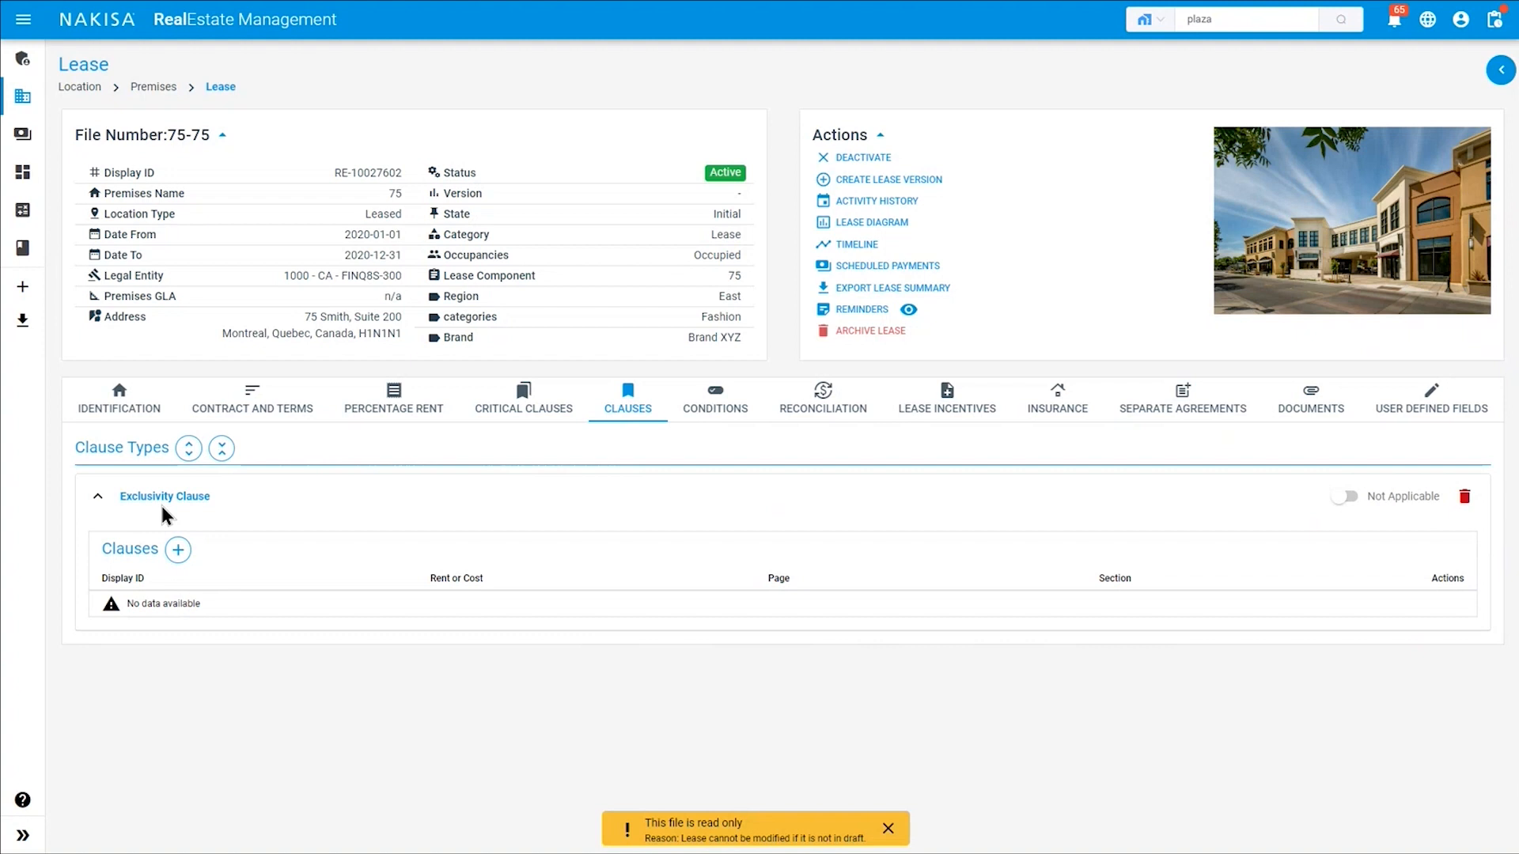
{"action": "left_click", "coordinate": [713, 404]}
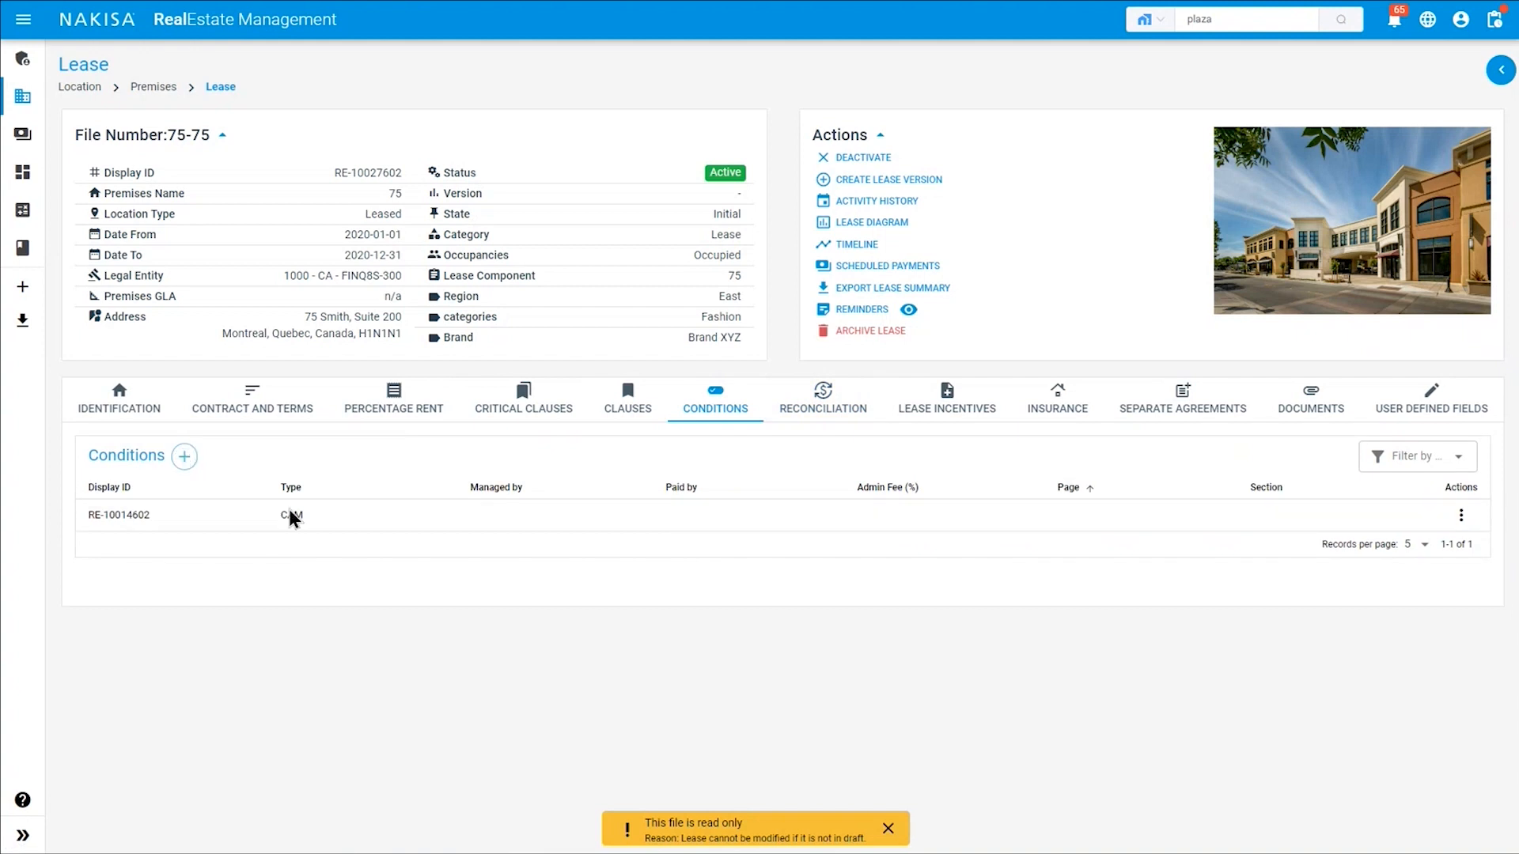
Open the lease's 2020 reconciliation period for editing and review its expense costs and total balance.
{"action": "left_click", "coordinate": [810, 410]}
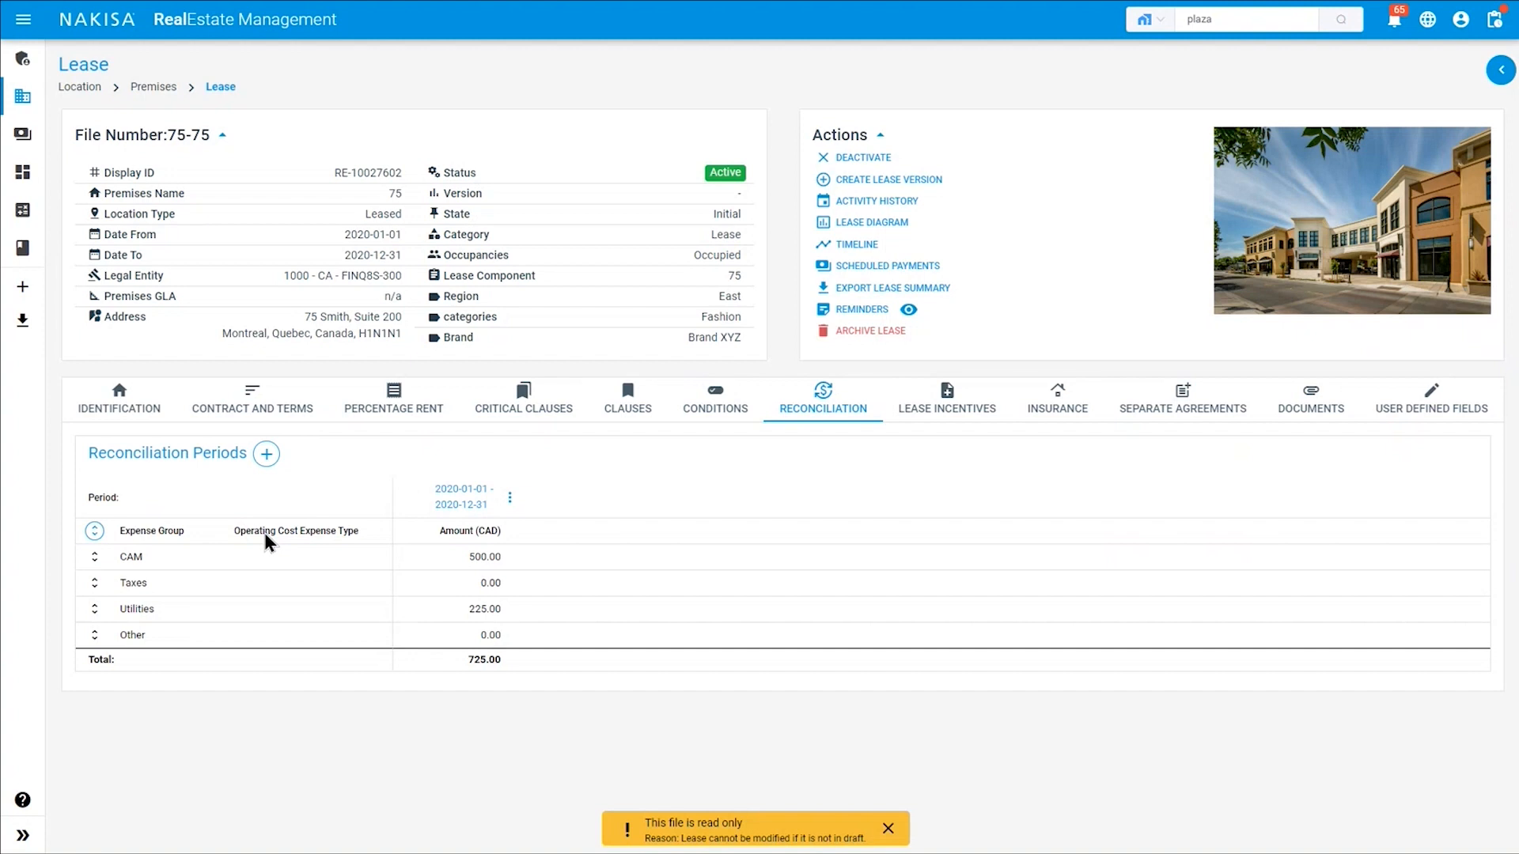
{"action": "left_click", "coordinate": [509, 500]}
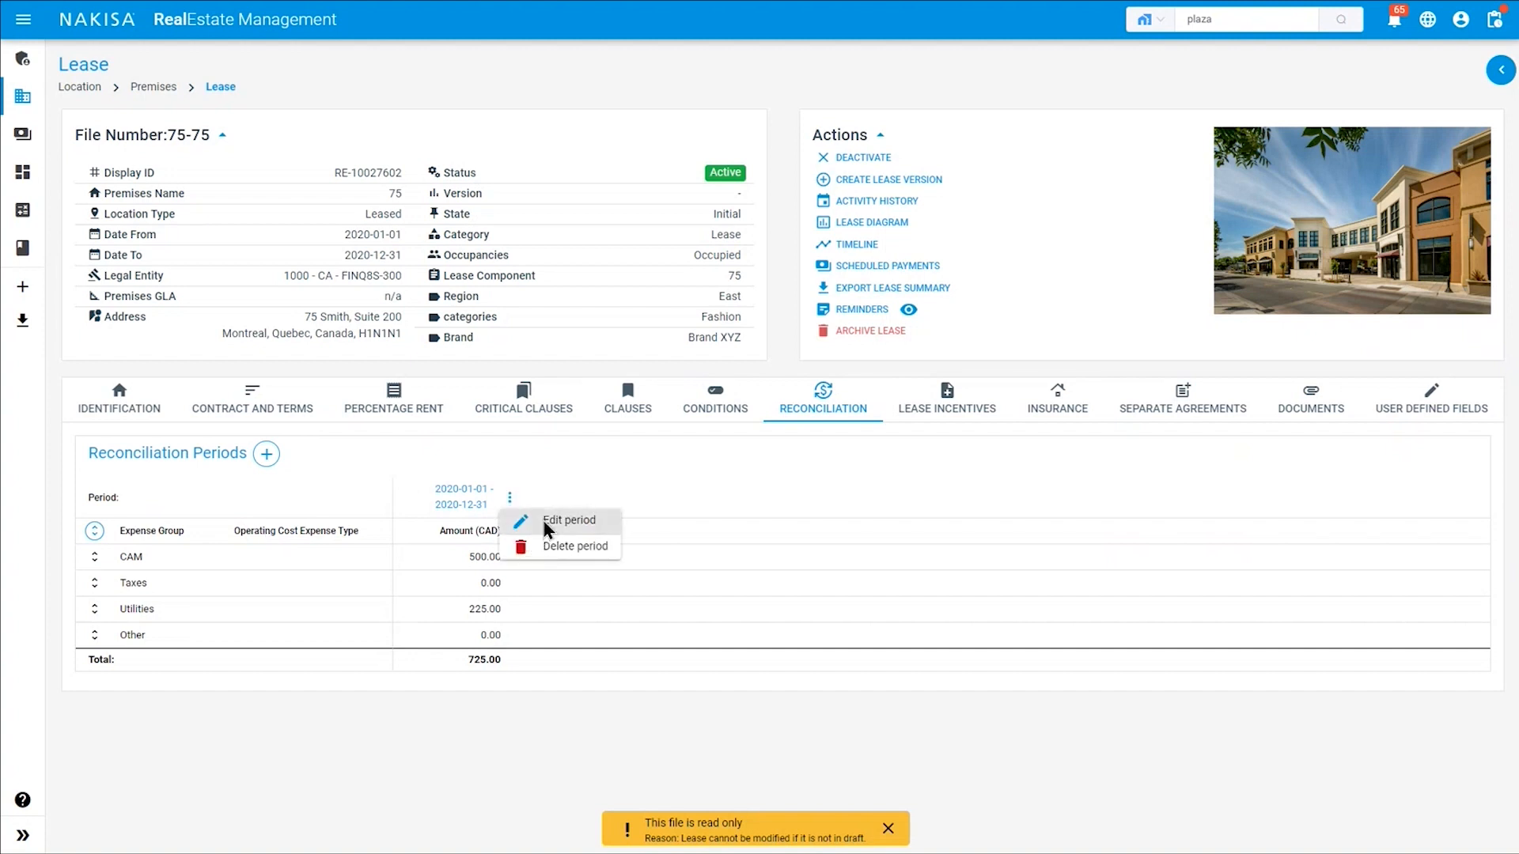
{"action": "left_click", "coordinate": [543, 520]}
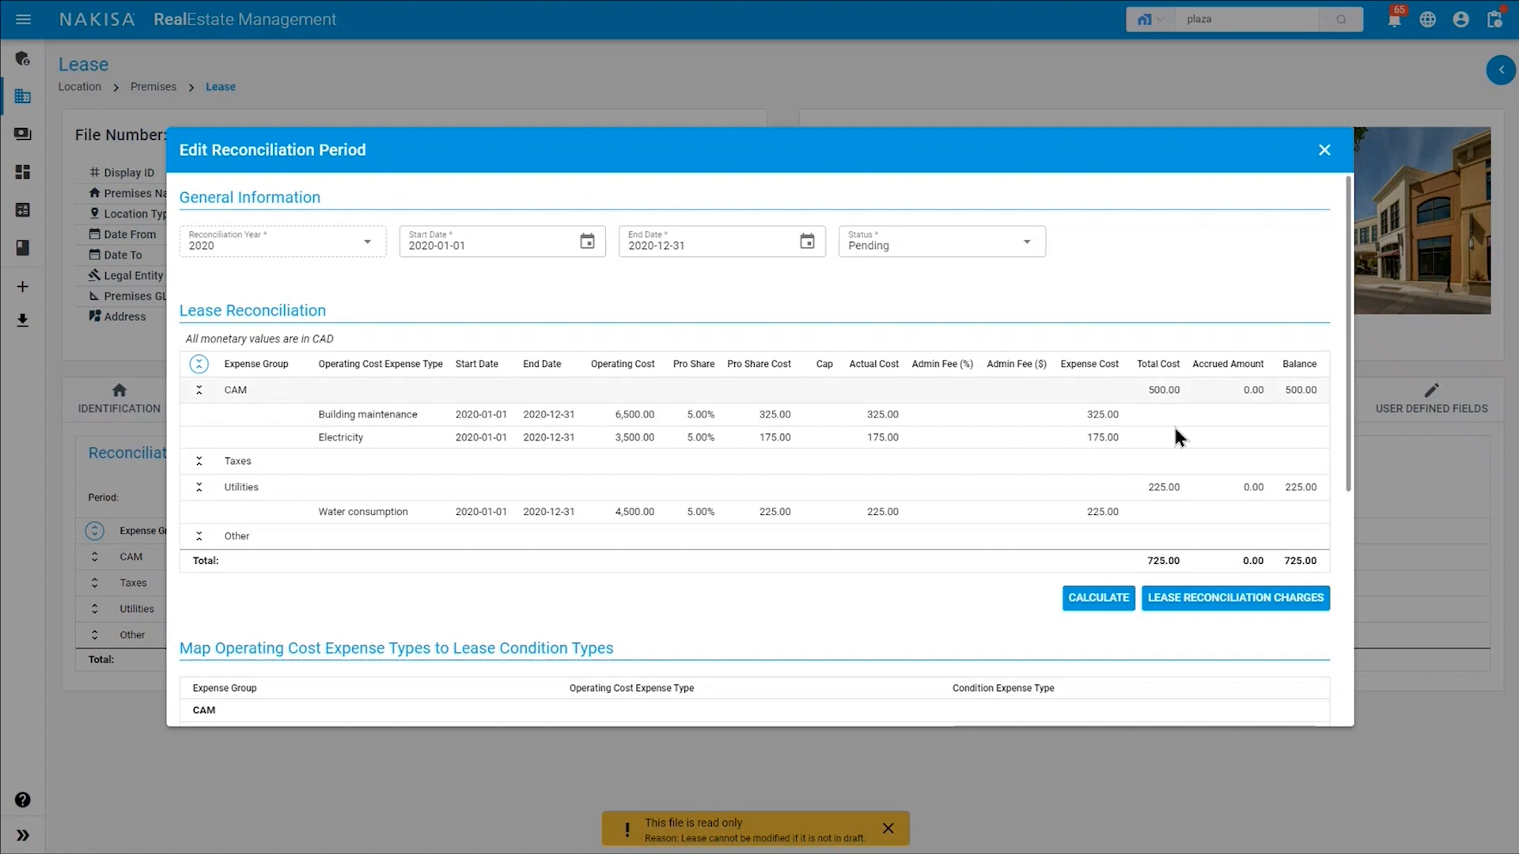
{"action": "double_click", "coordinate": [1293, 563]}
{"action": "left_click", "coordinate": [1288, 566]}
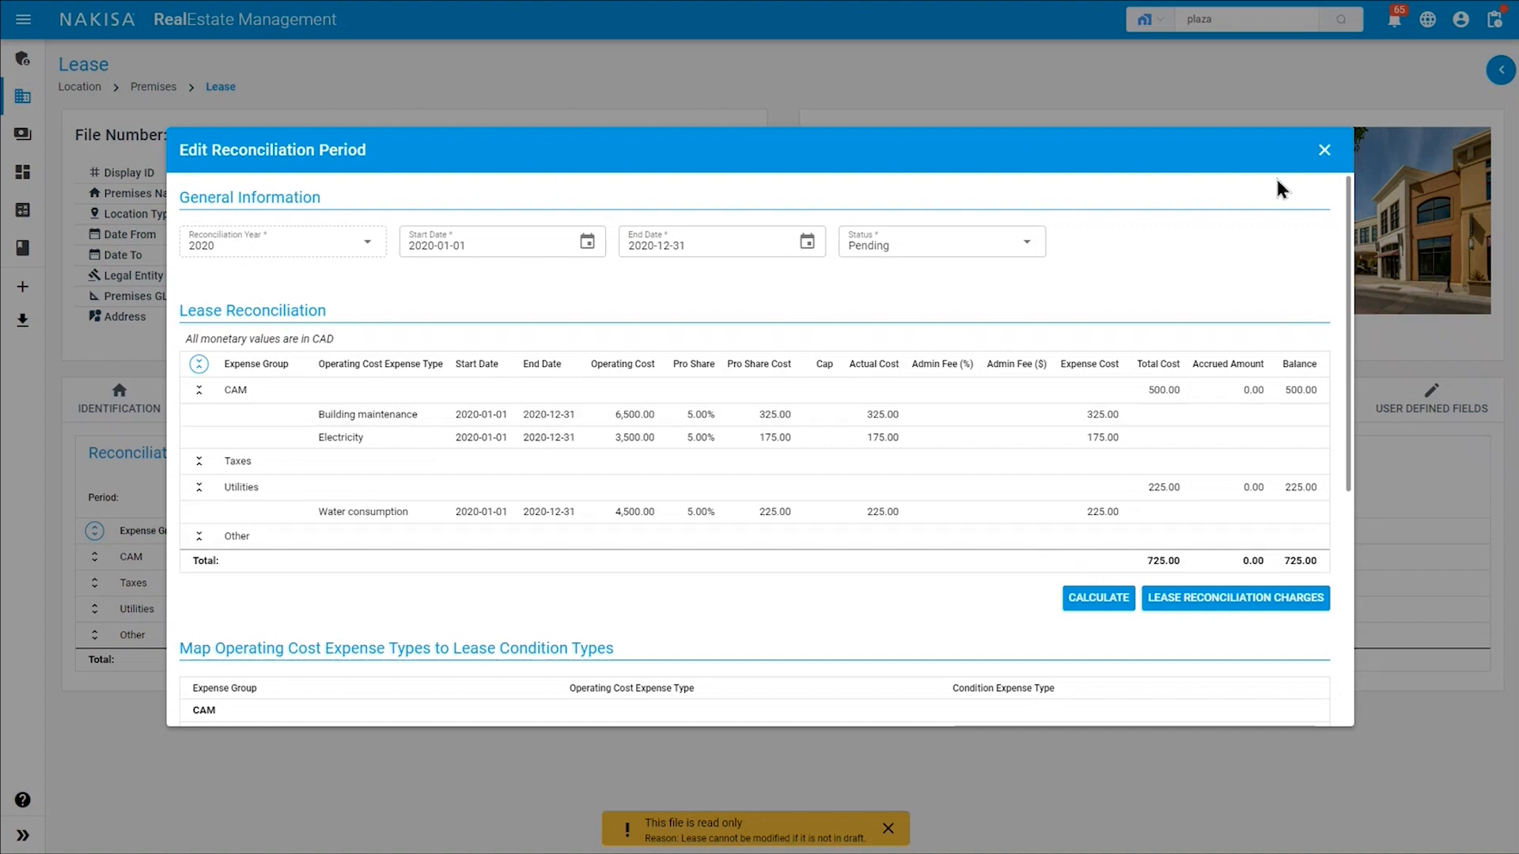
Close the reconciliation period and view the lease's incentives, insurance and separate agreements.
{"action": "left_click", "coordinate": [1323, 153]}
{"action": "left_click", "coordinate": [953, 415]}
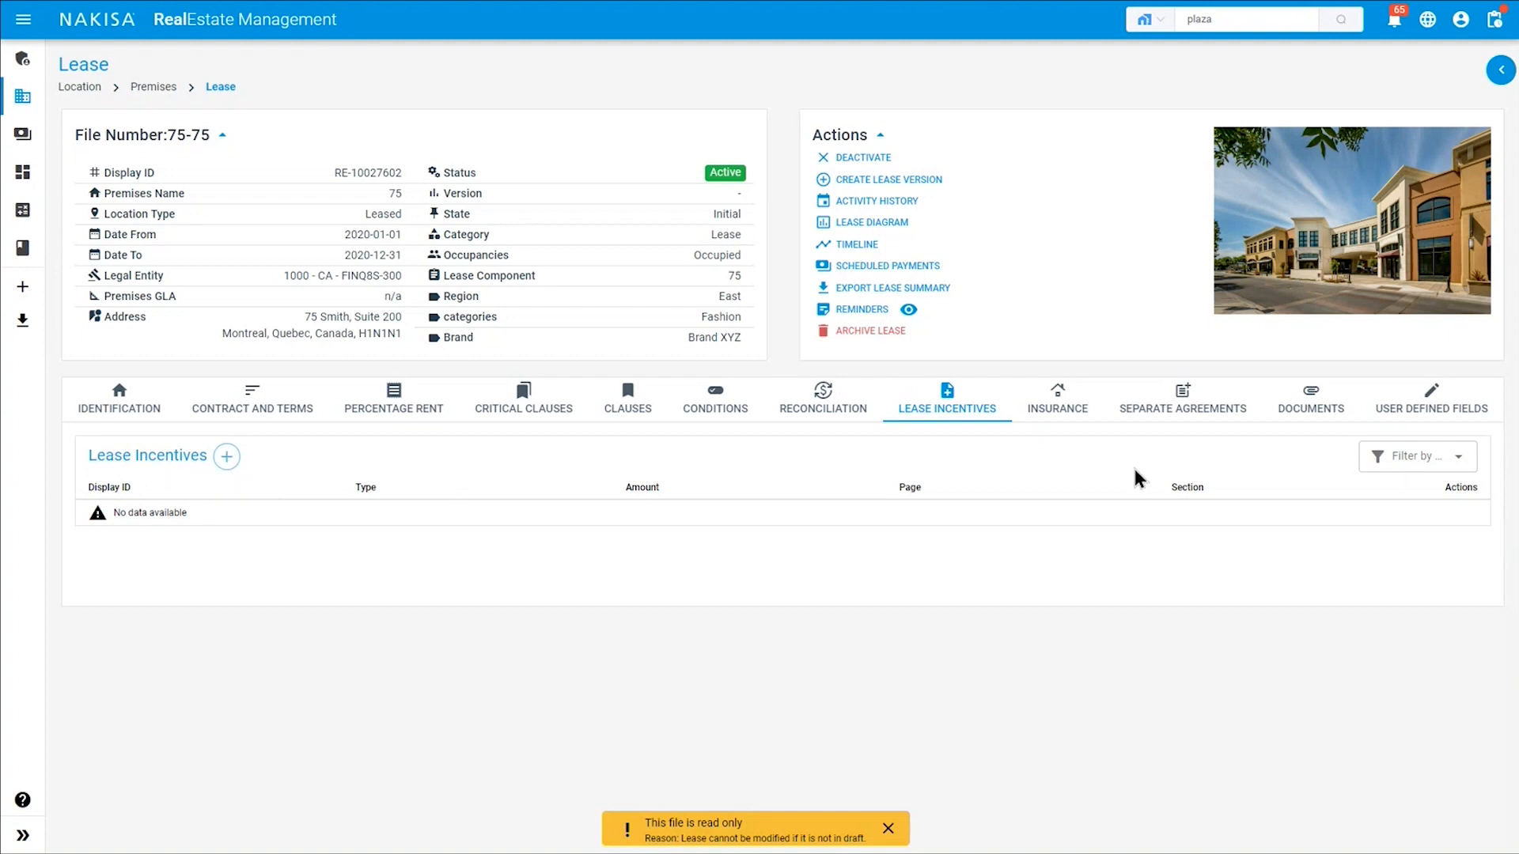
{"action": "left_click", "coordinate": [1073, 425]}
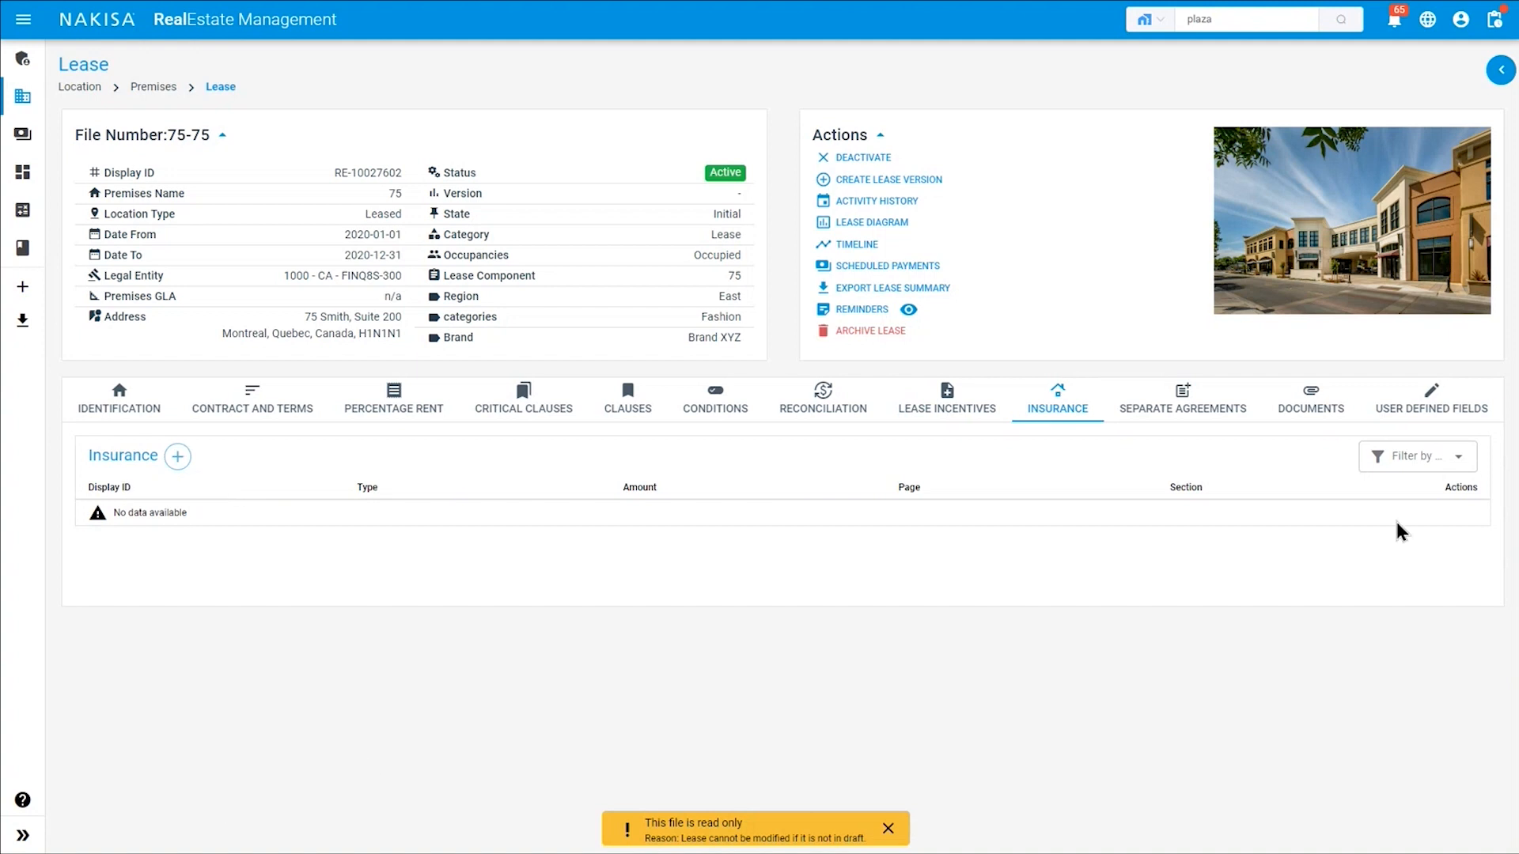
{"action": "left_click", "coordinate": [1183, 408]}
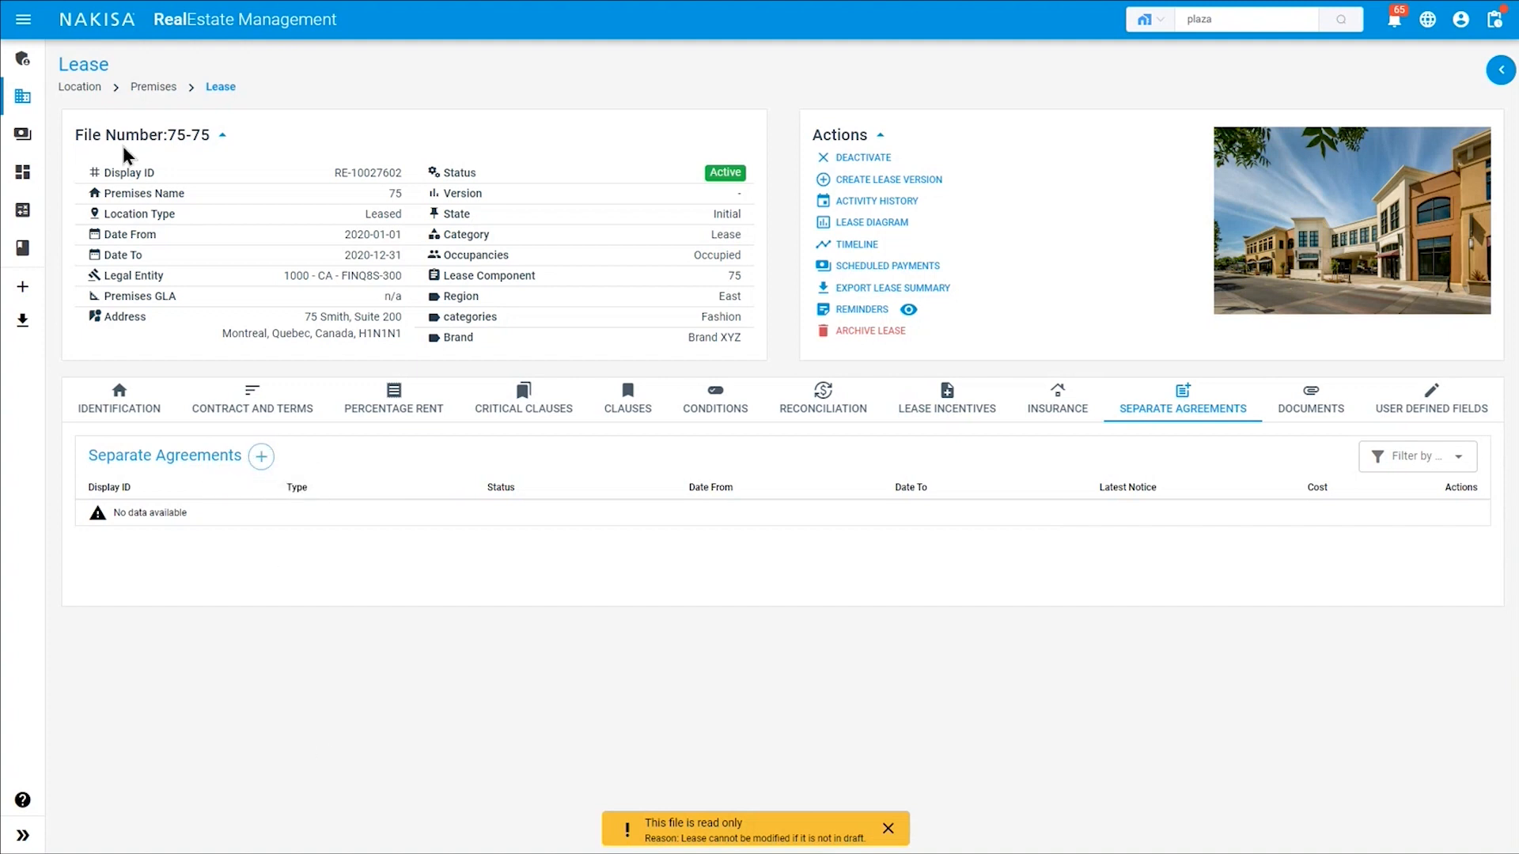
View the lease's documents and its user defined fields, expanding the General Information group.
{"action": "left_click", "coordinate": [1314, 402]}
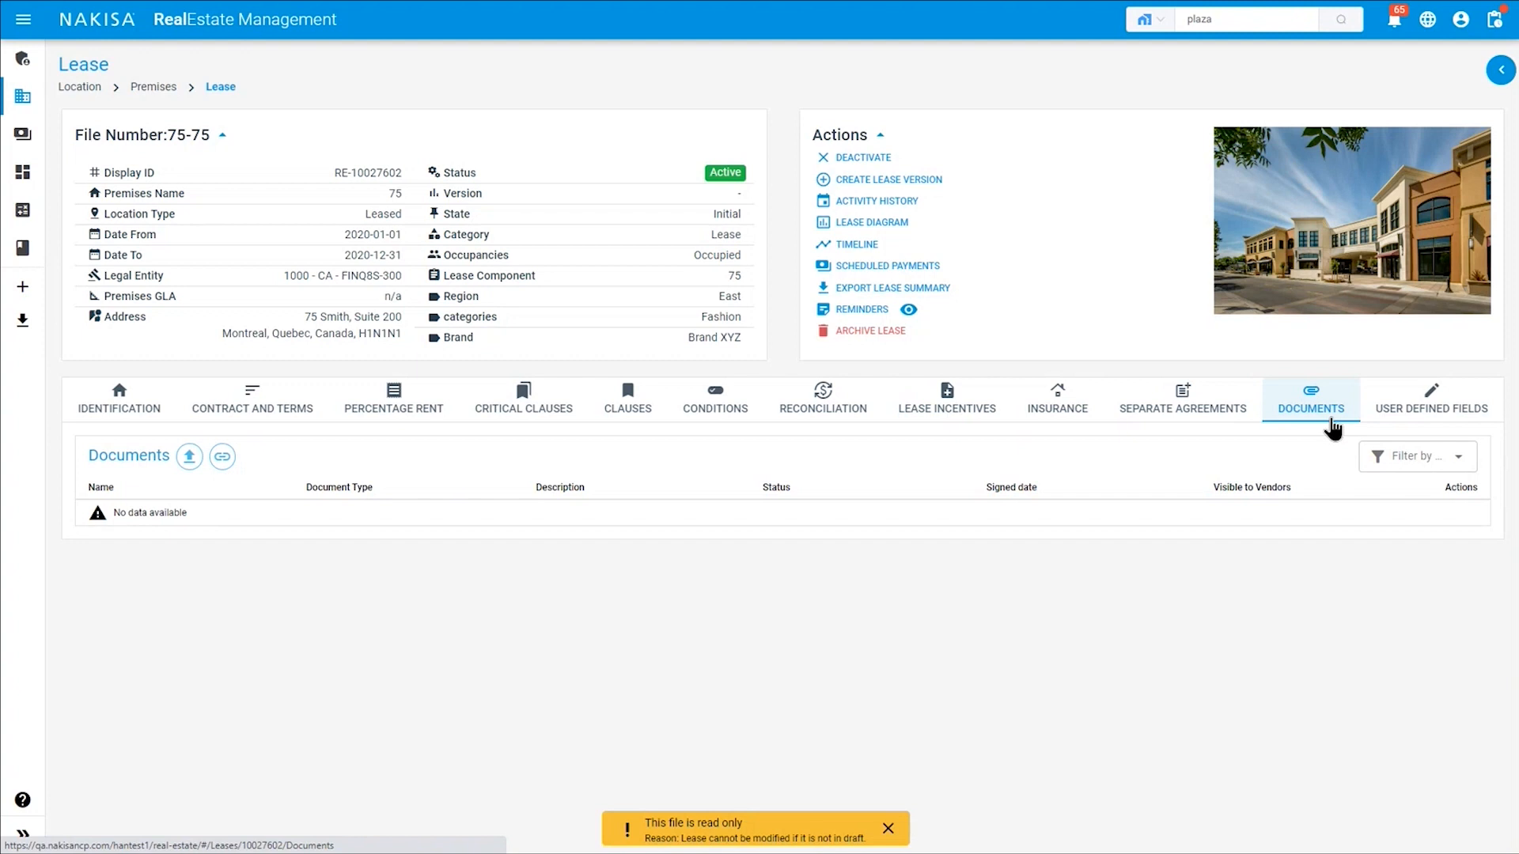
{"action": "left_click", "coordinate": [1426, 401]}
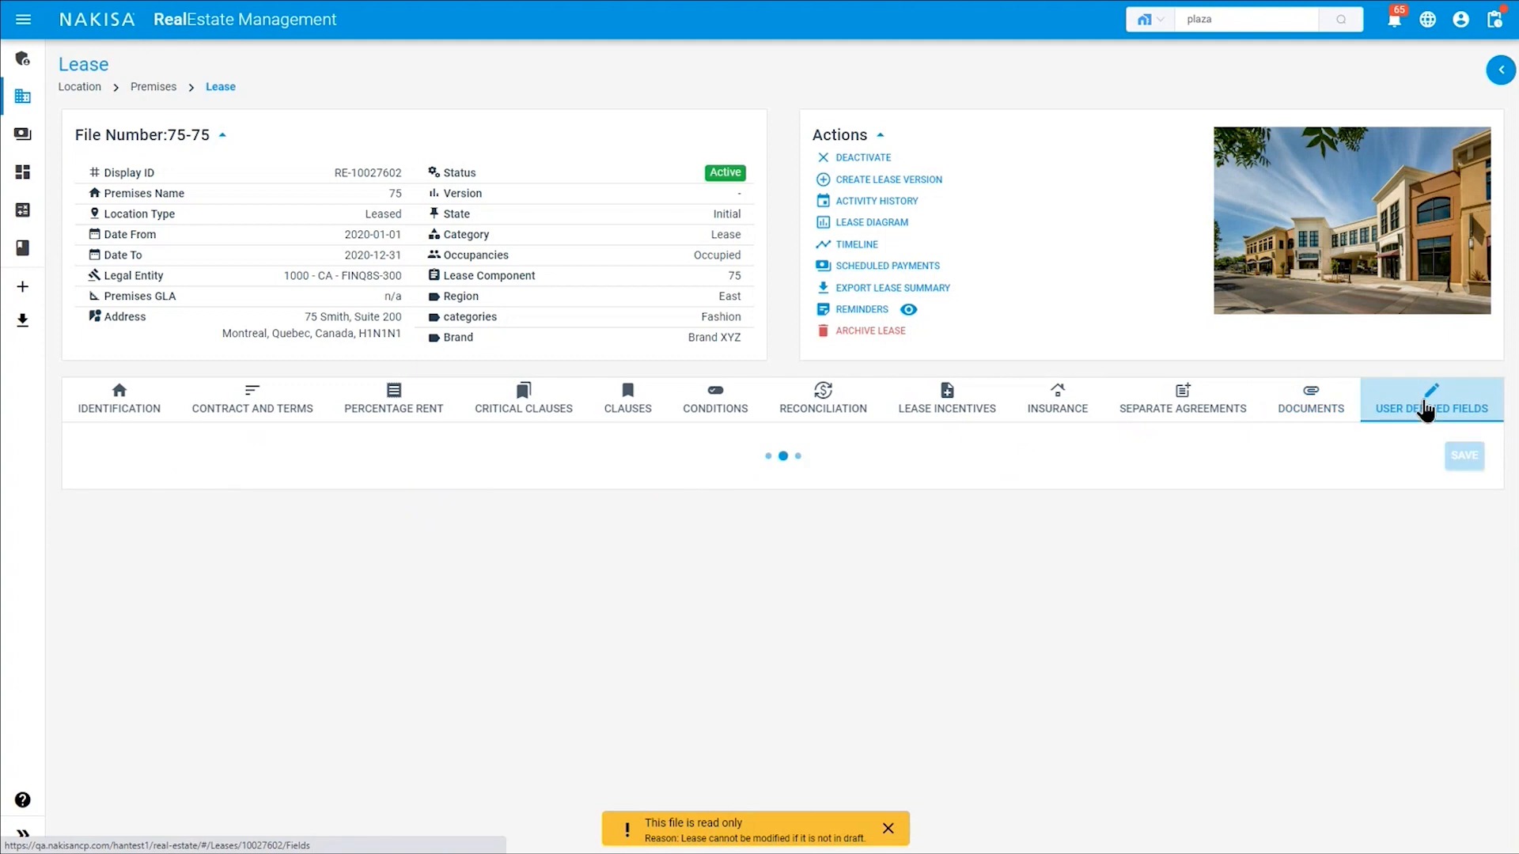
{"action": "left_click", "coordinate": [92, 667]}
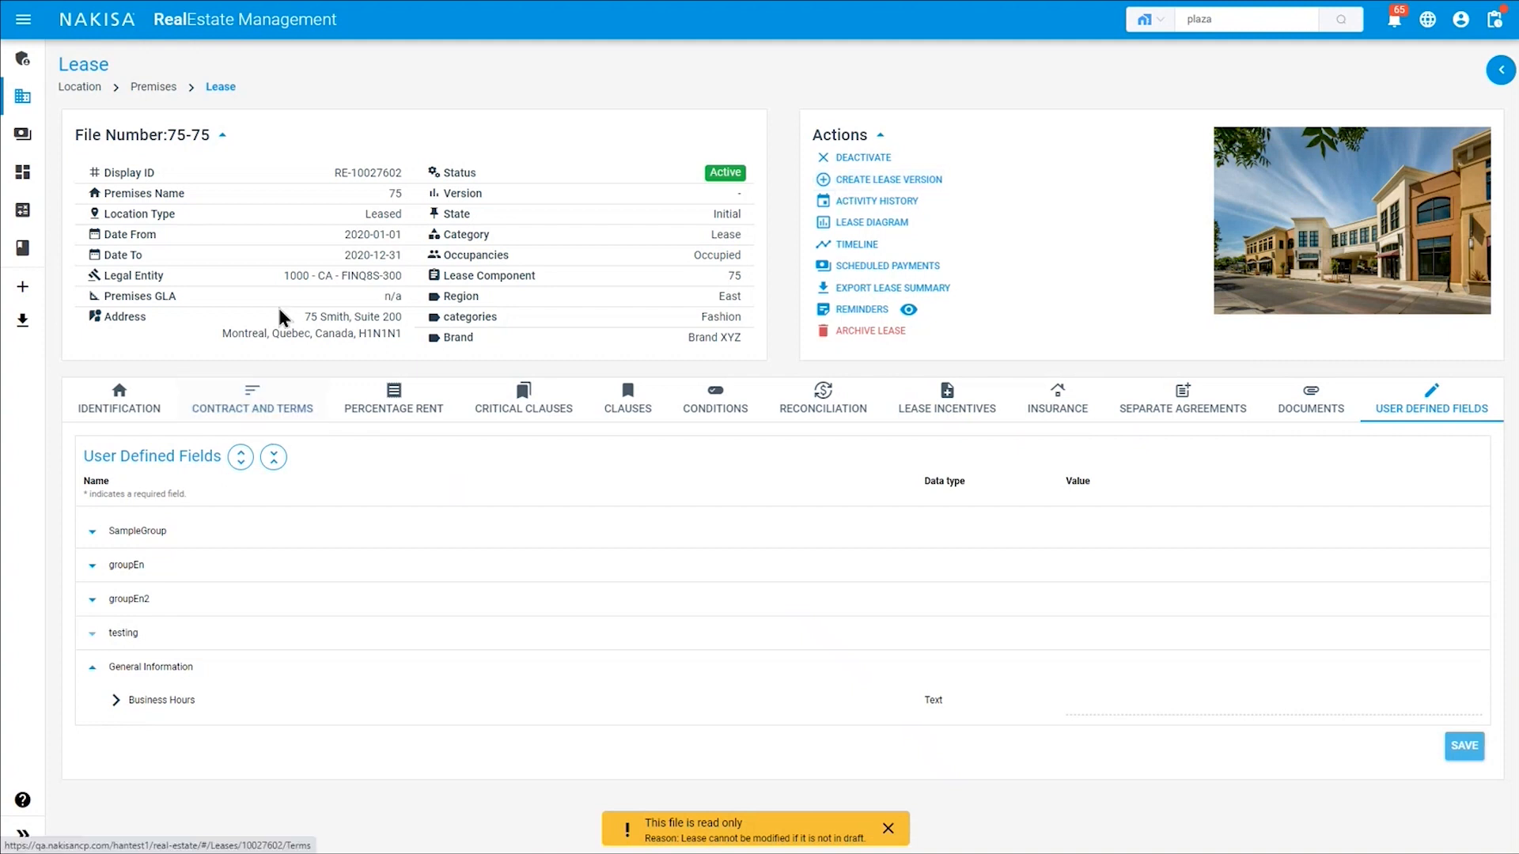
Start a lease version with the activity type Modify Terms and dismiss it without saving.
{"action": "left_click", "coordinate": [889, 181]}
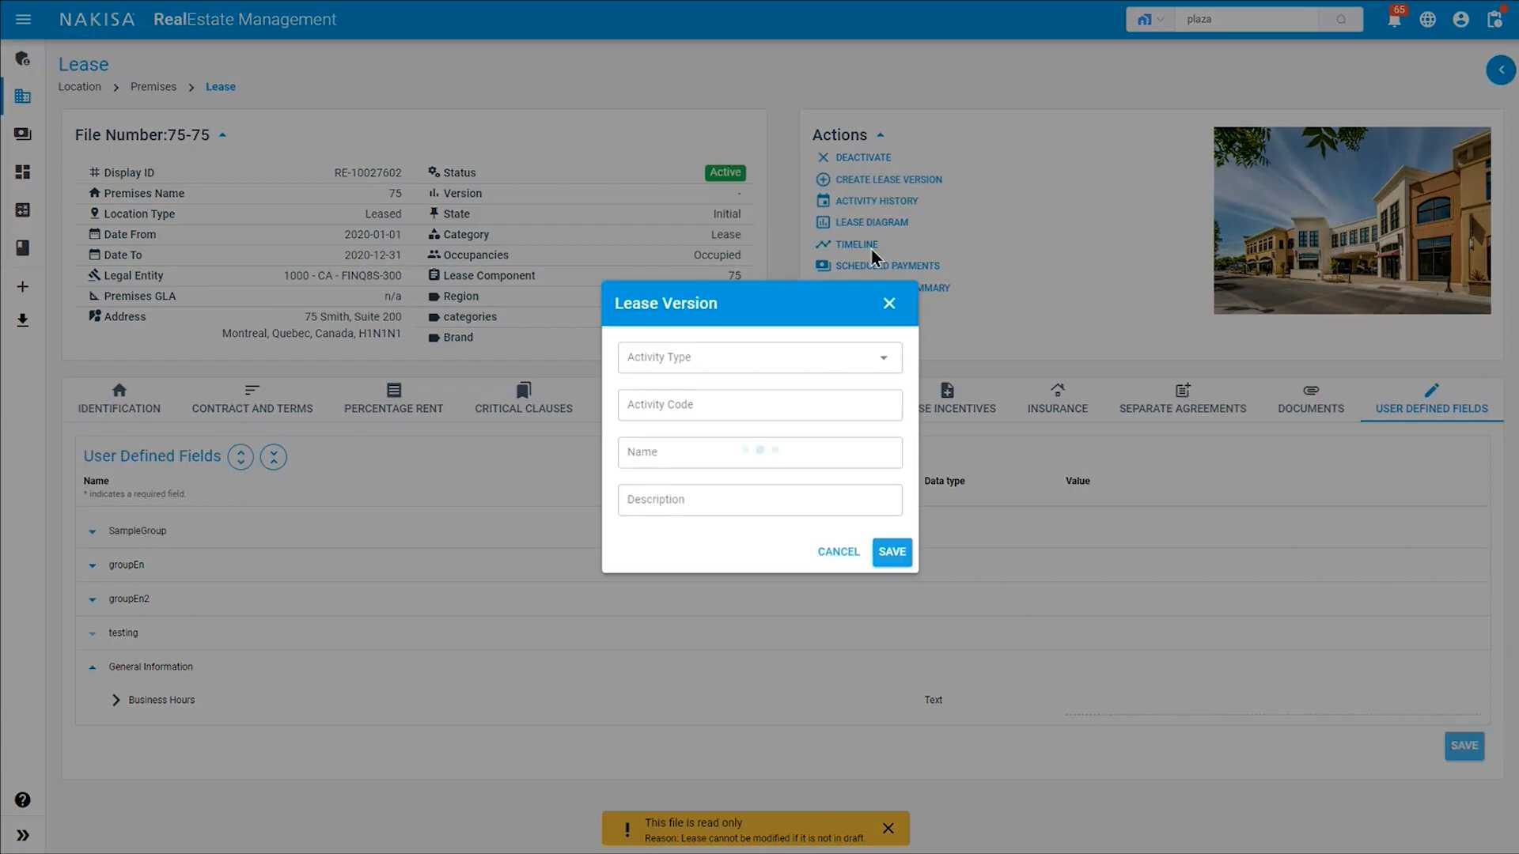
{"action": "left_click", "coordinate": [761, 366]}
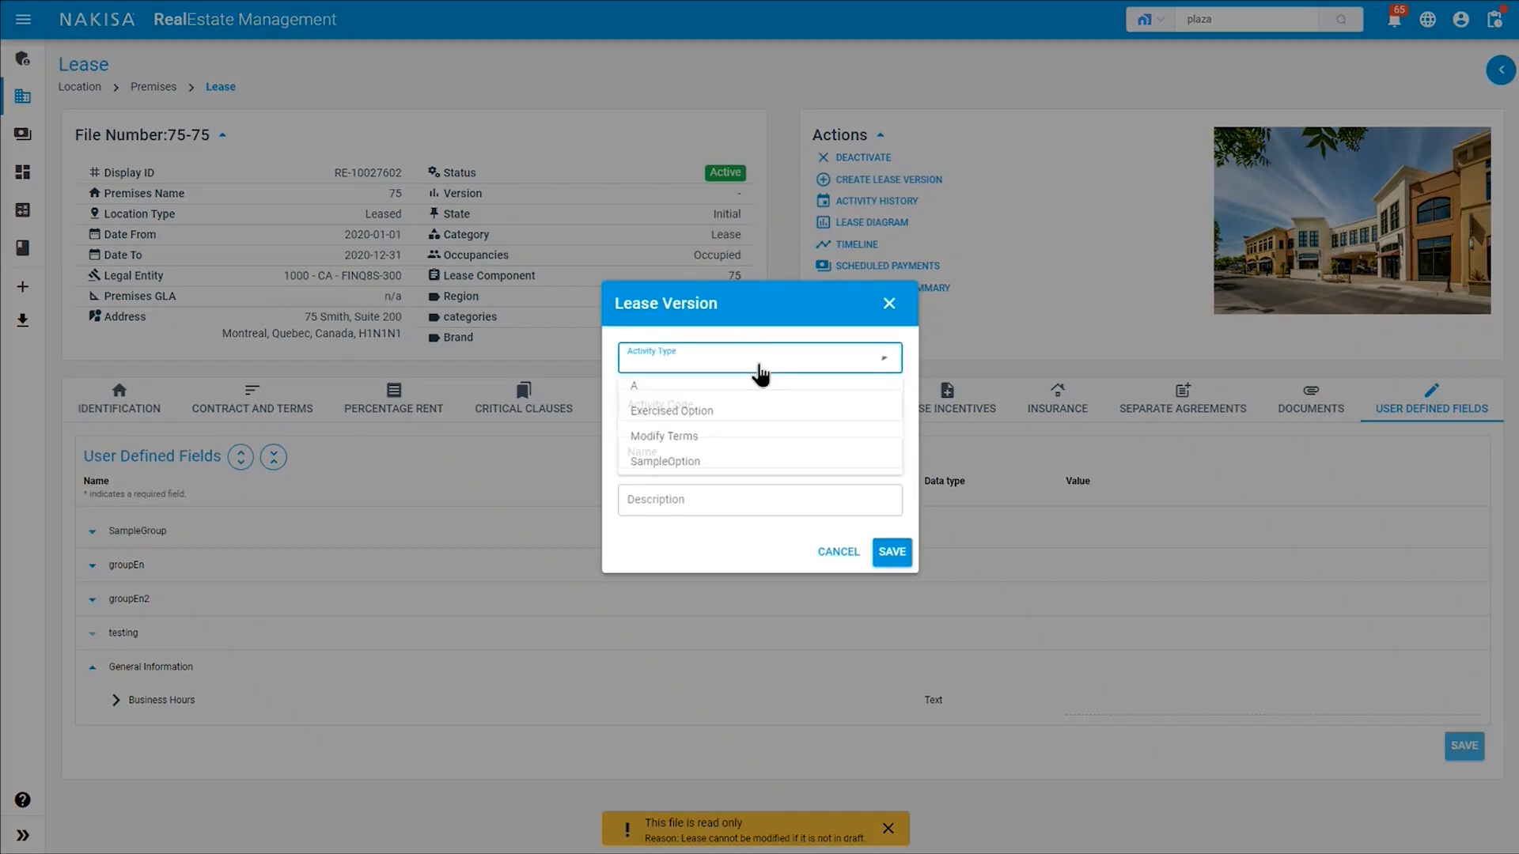
{"action": "left_click", "coordinate": [699, 440]}
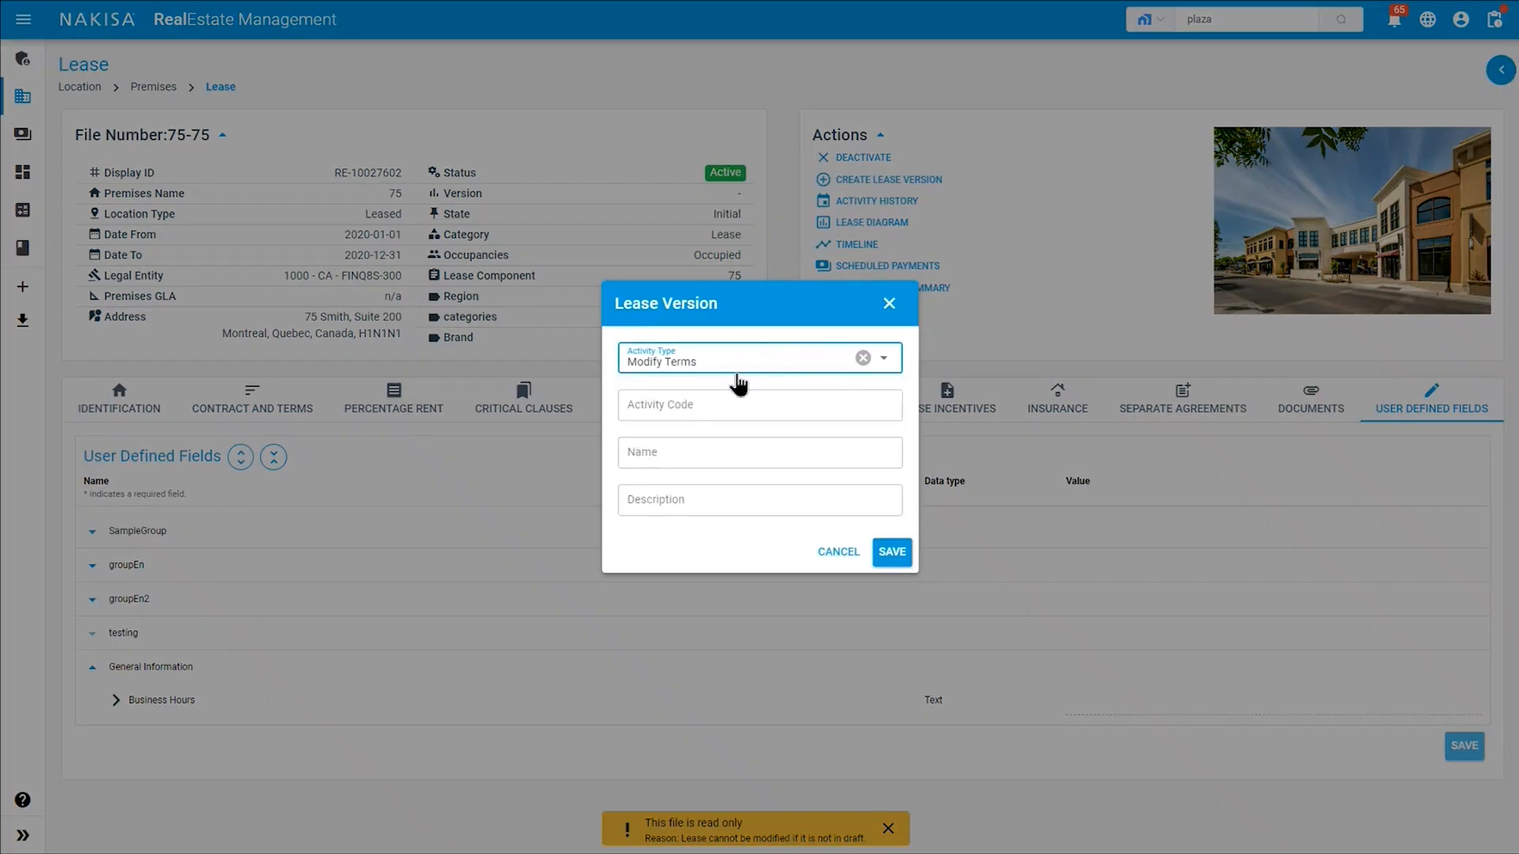
{"action": "left_click", "coordinate": [732, 365]}
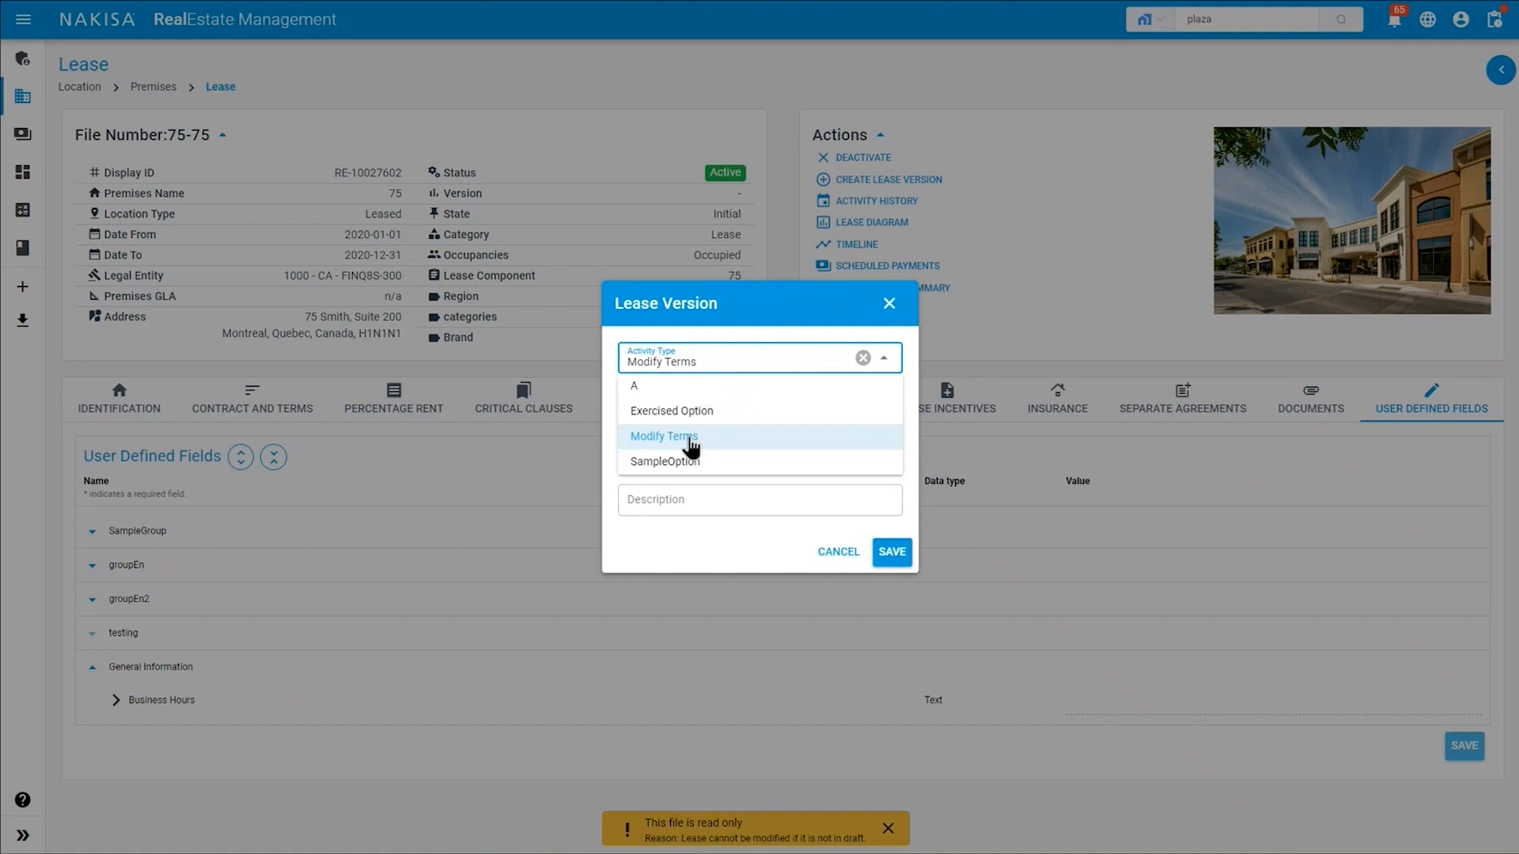
{"action": "left_click", "coordinate": [691, 445]}
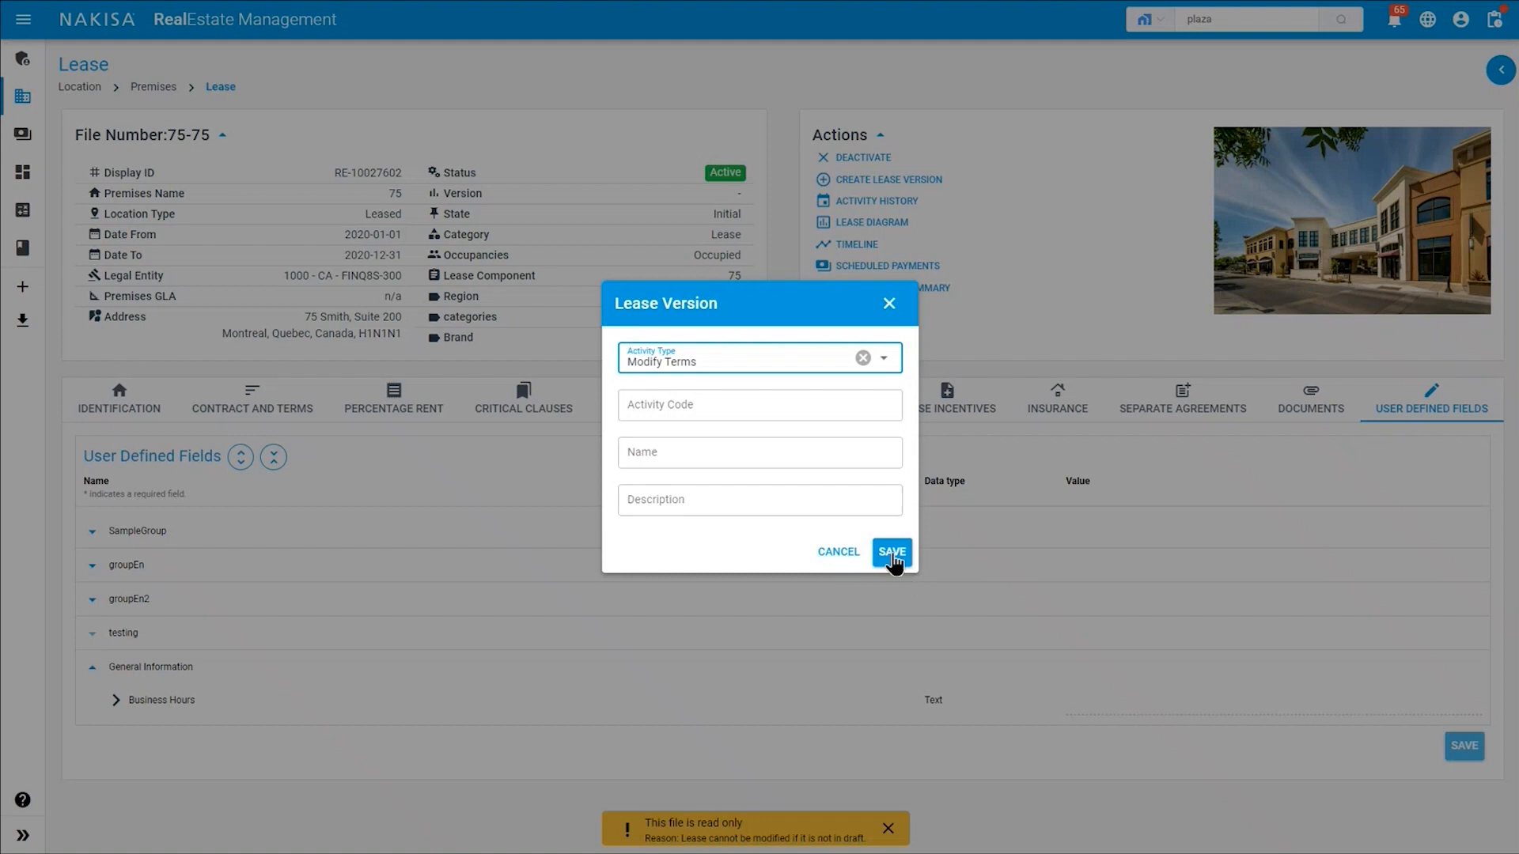
{"action": "left_click", "coordinate": [889, 304]}
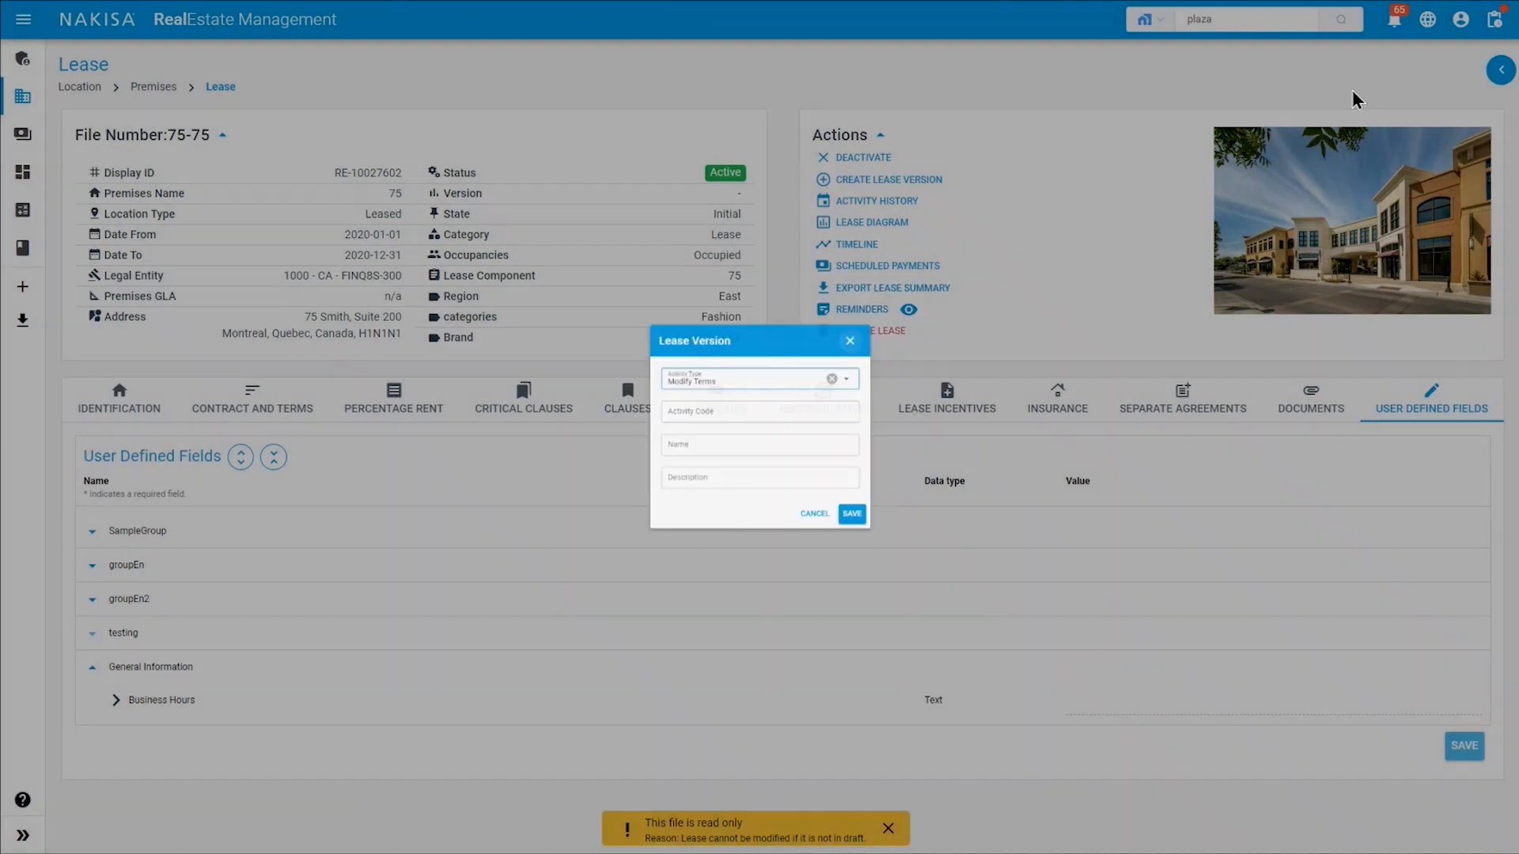
Check the lease's place in the navigation tree and view its scheduled recurring and one-time payments.
{"action": "left_click", "coordinate": [1500, 69]}
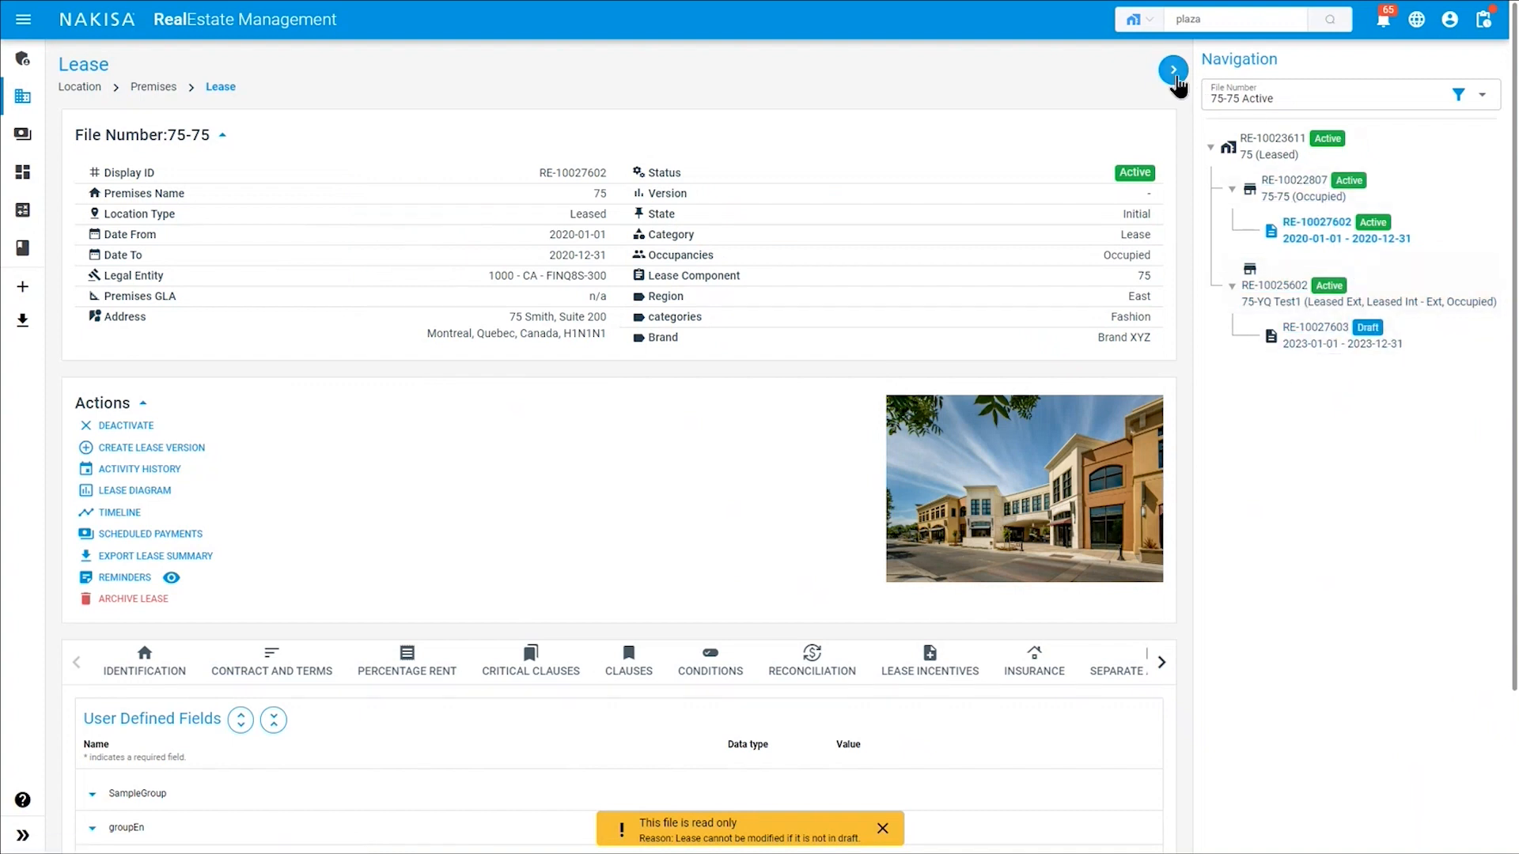
{"action": "left_click", "coordinate": [1173, 70]}
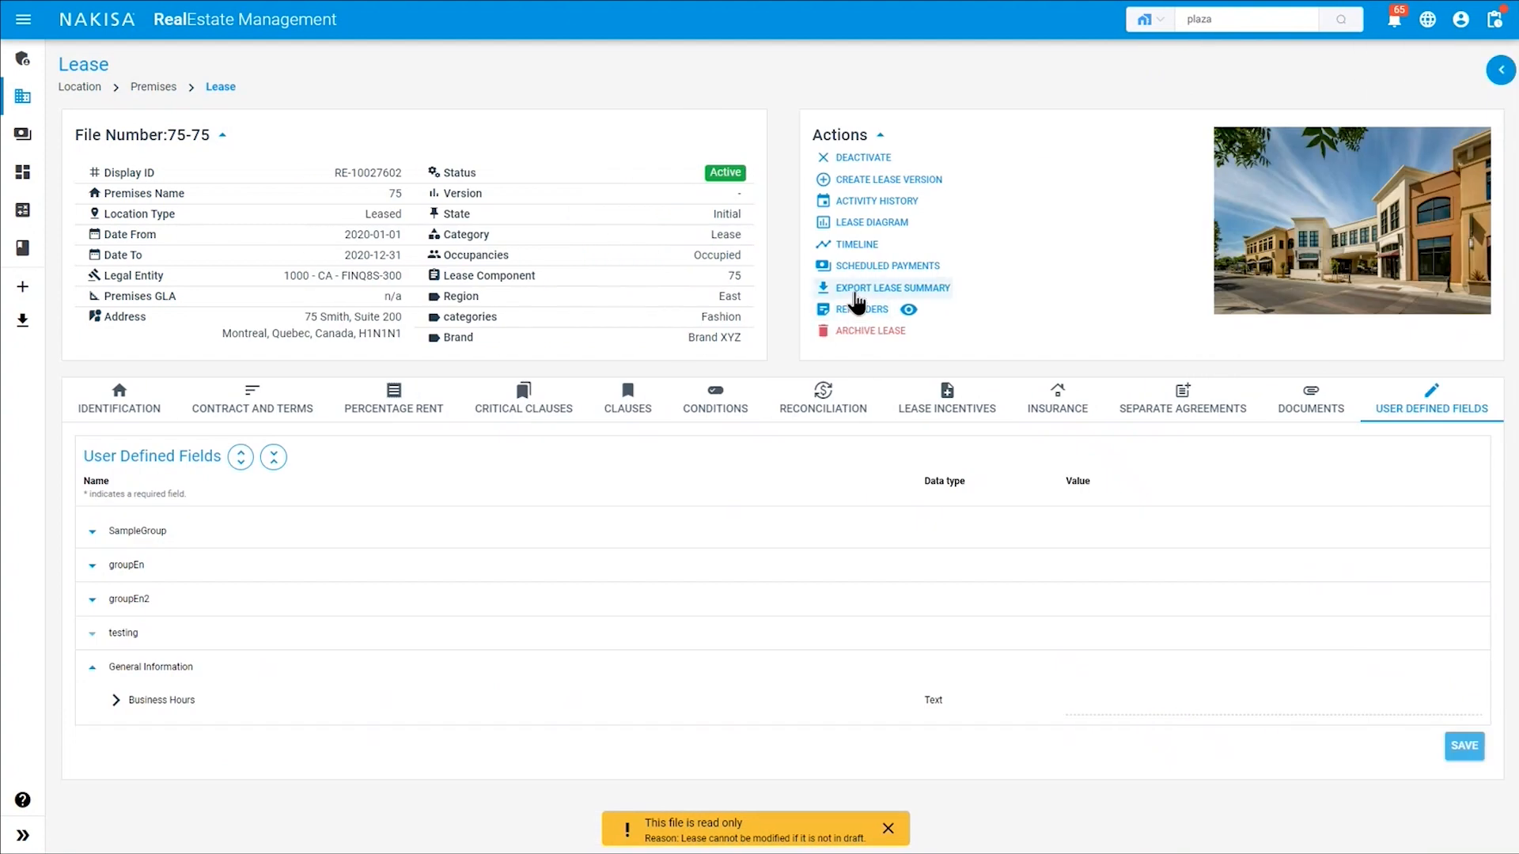
{"action": "left_click", "coordinate": [854, 267]}
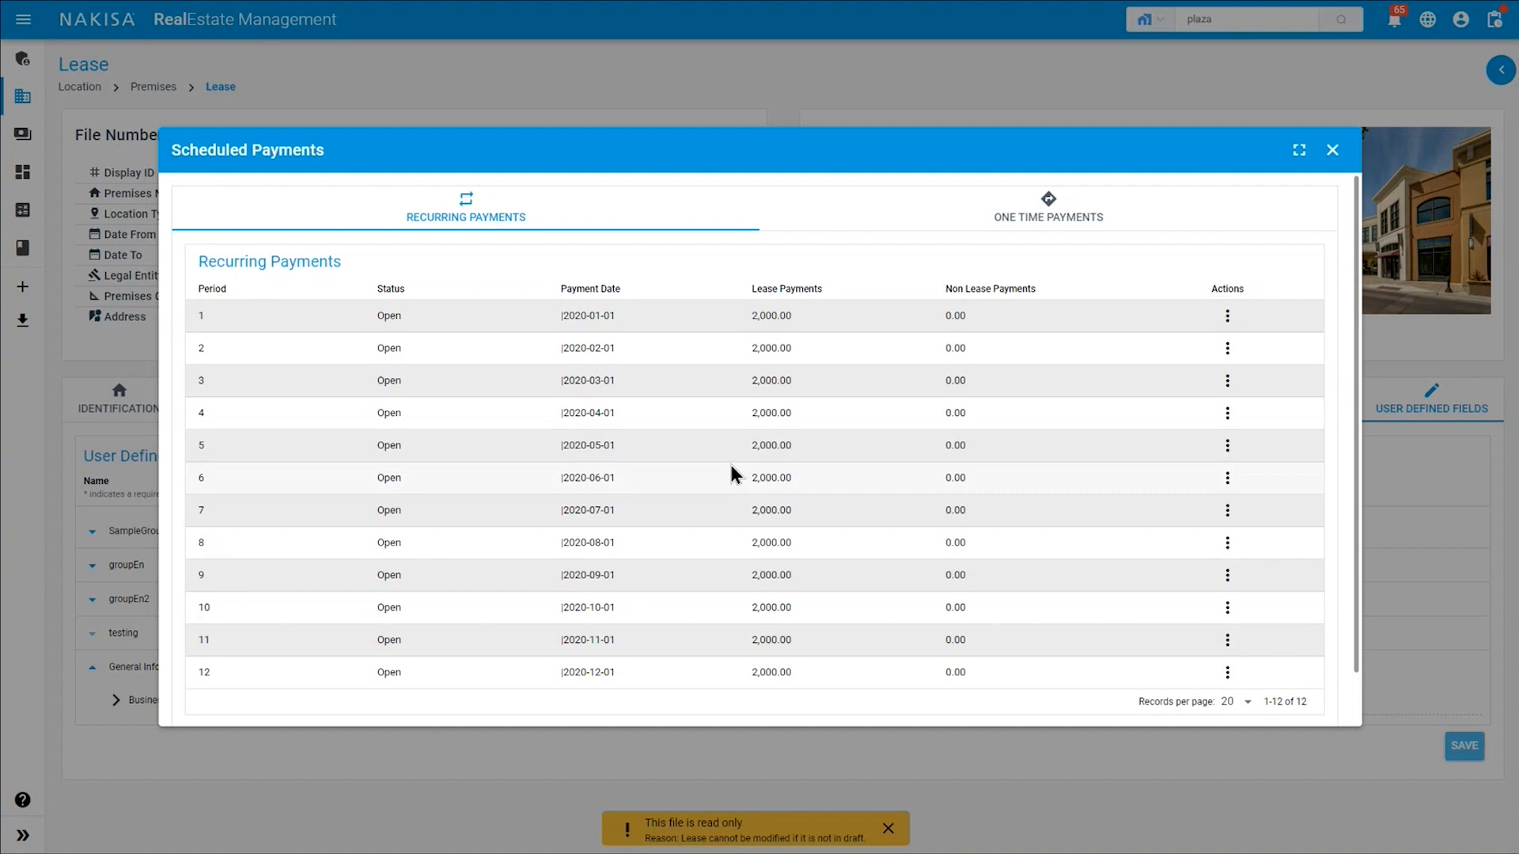
{"action": "left_click", "coordinate": [1009, 212]}
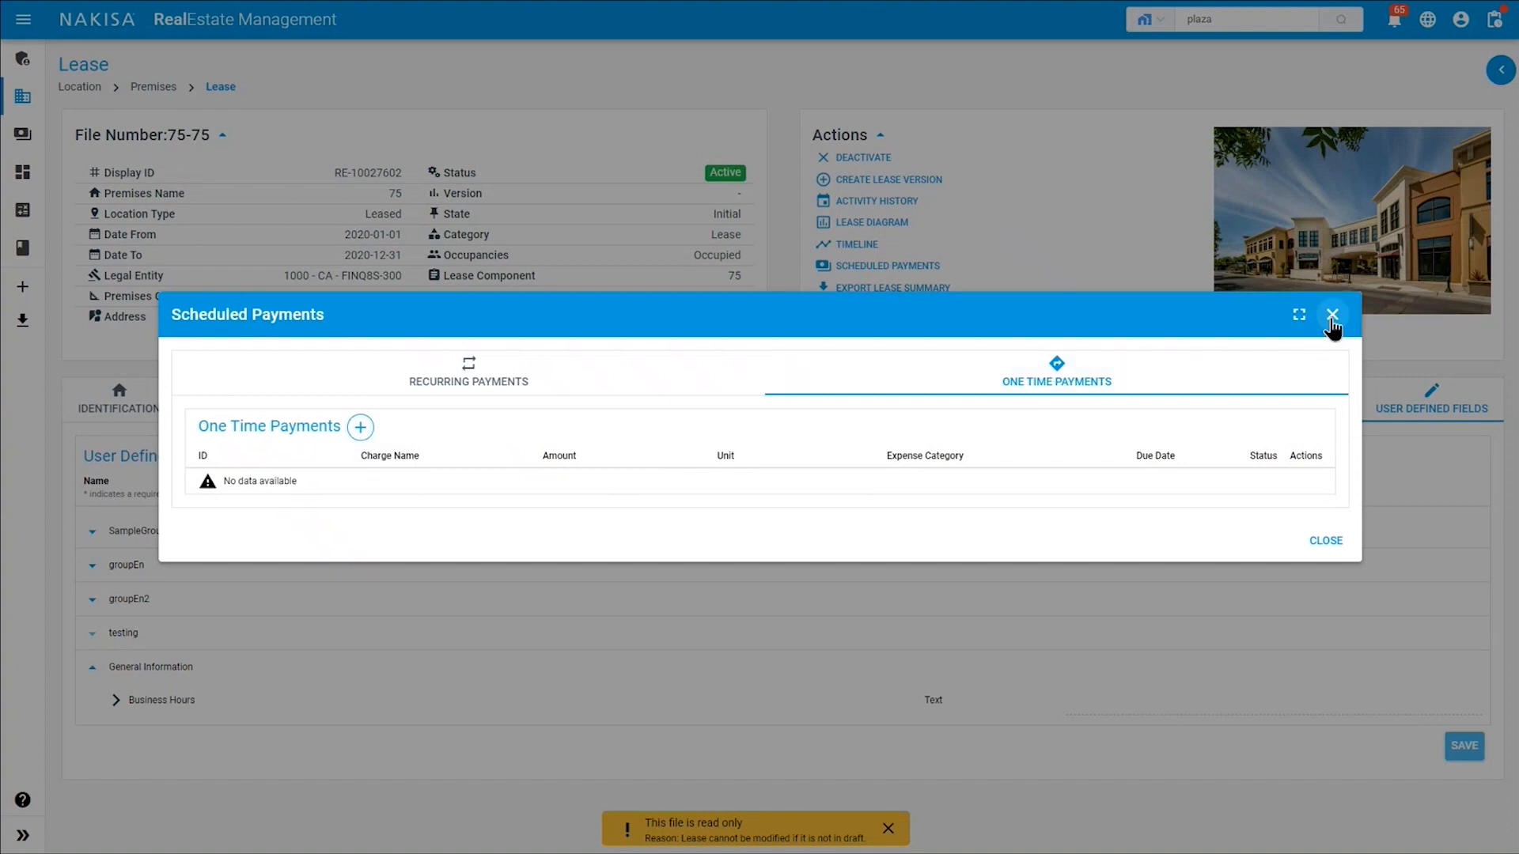
{"action": "left_click", "coordinate": [1332, 315]}
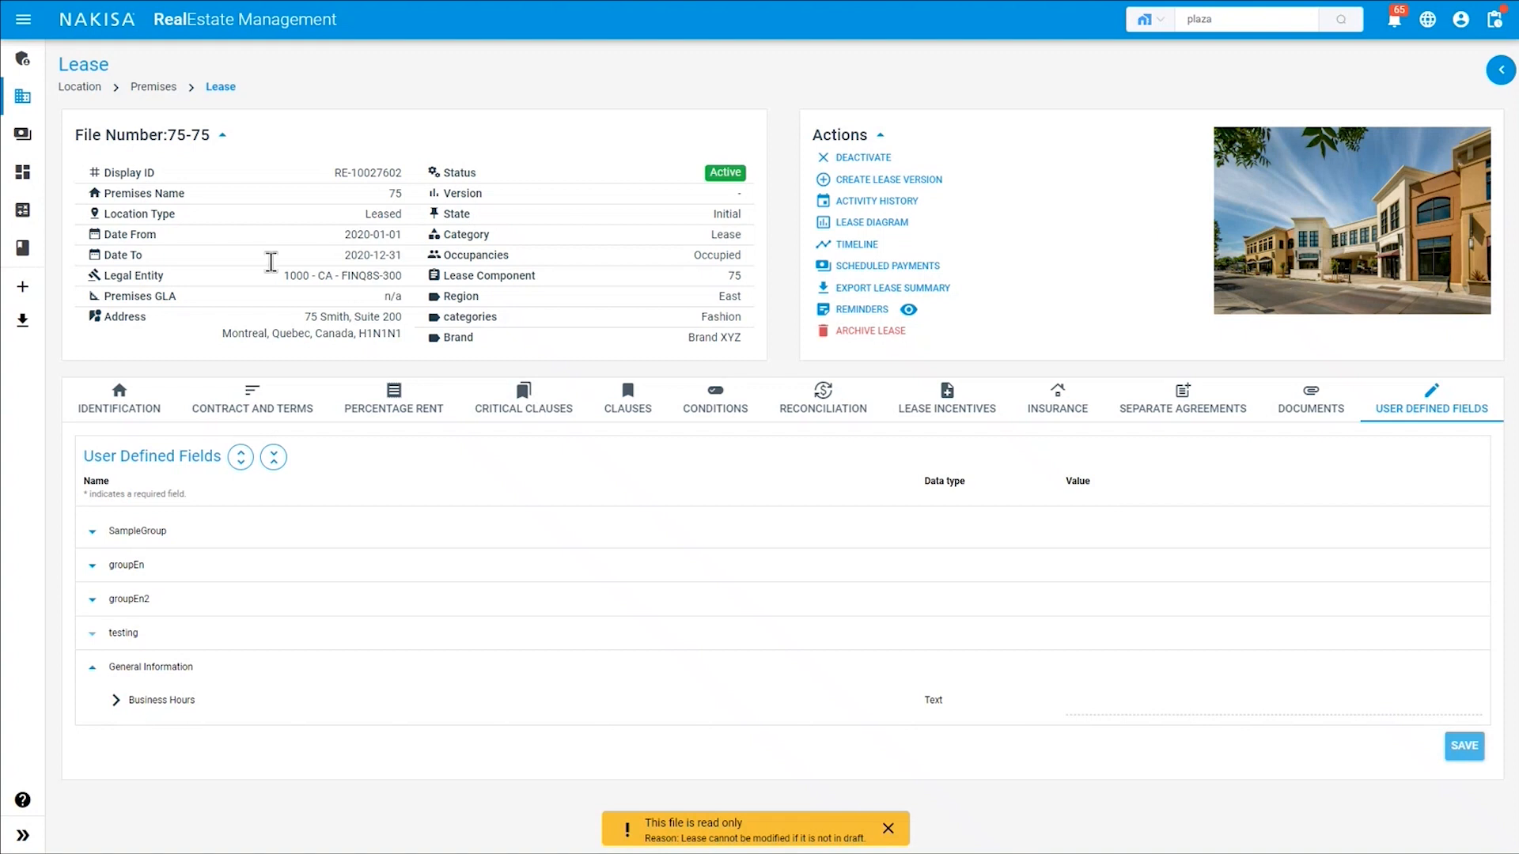
Expand the main navigation with its Dashboards and Reports sections and open the home overview dashboard.
{"action": "left_click", "coordinate": [22, 835]}
{"action": "scroll", "coordinate": [94, 670], "scroll_direction": "down", "scroll_amount": 2}
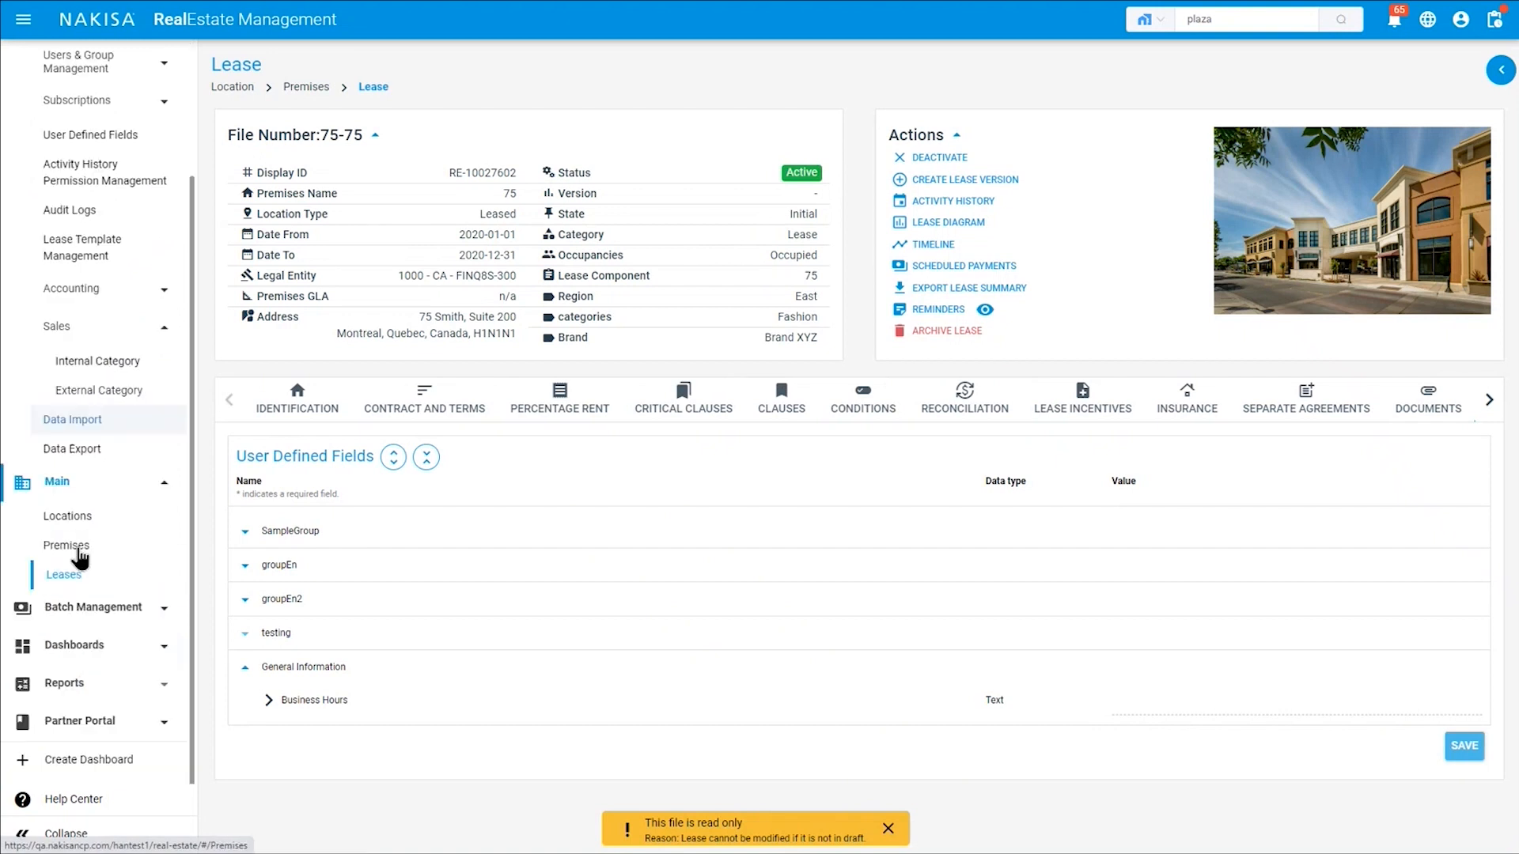
{"action": "left_click", "coordinate": [74, 647]}
{"action": "scroll", "coordinate": [77, 668], "scroll_direction": "down", "scroll_amount": 2}
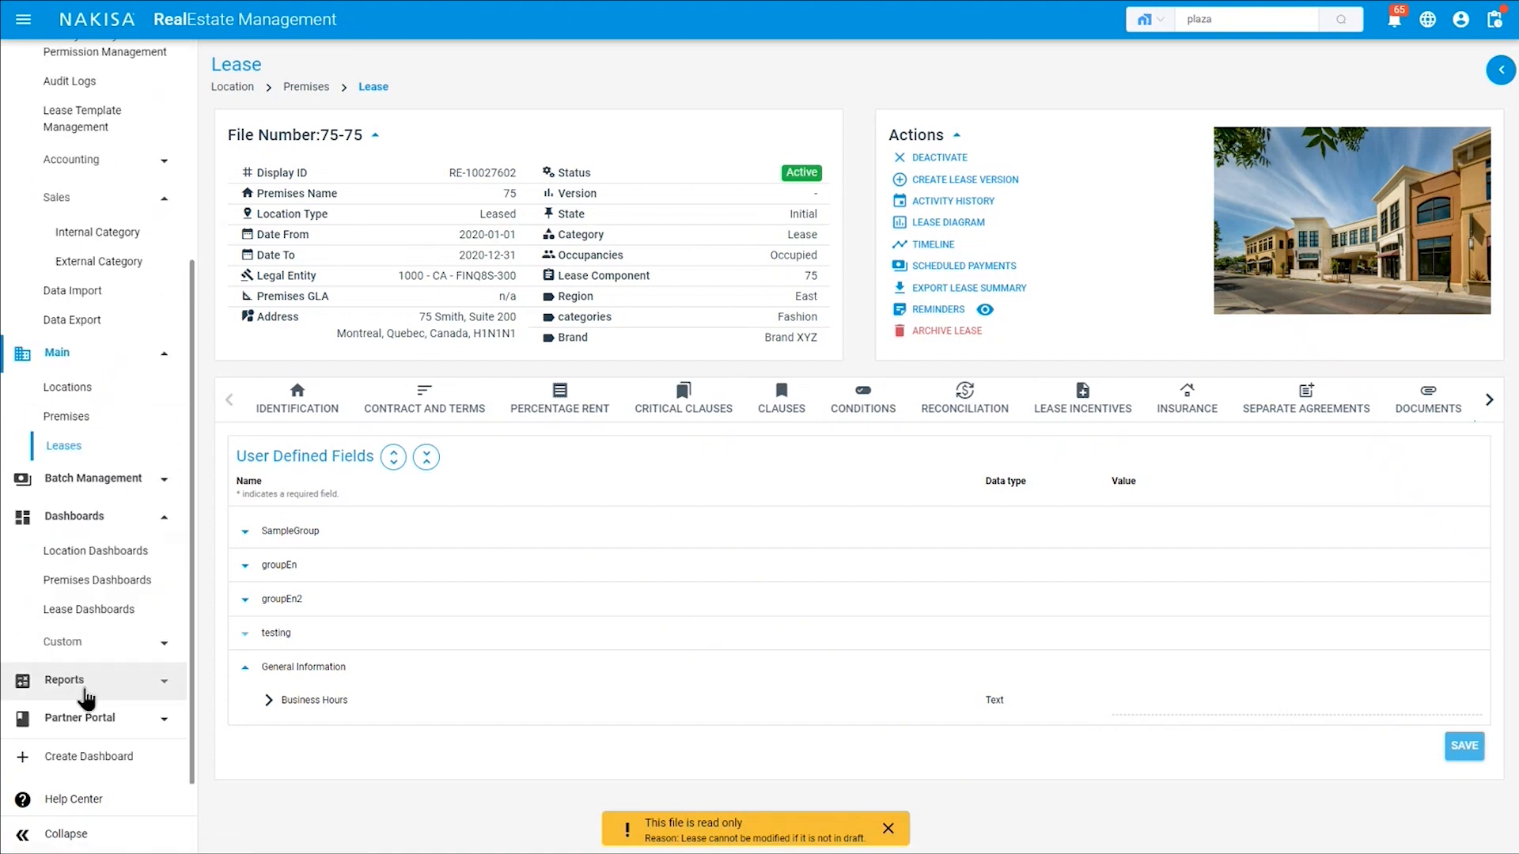
{"action": "left_click", "coordinate": [79, 680]}
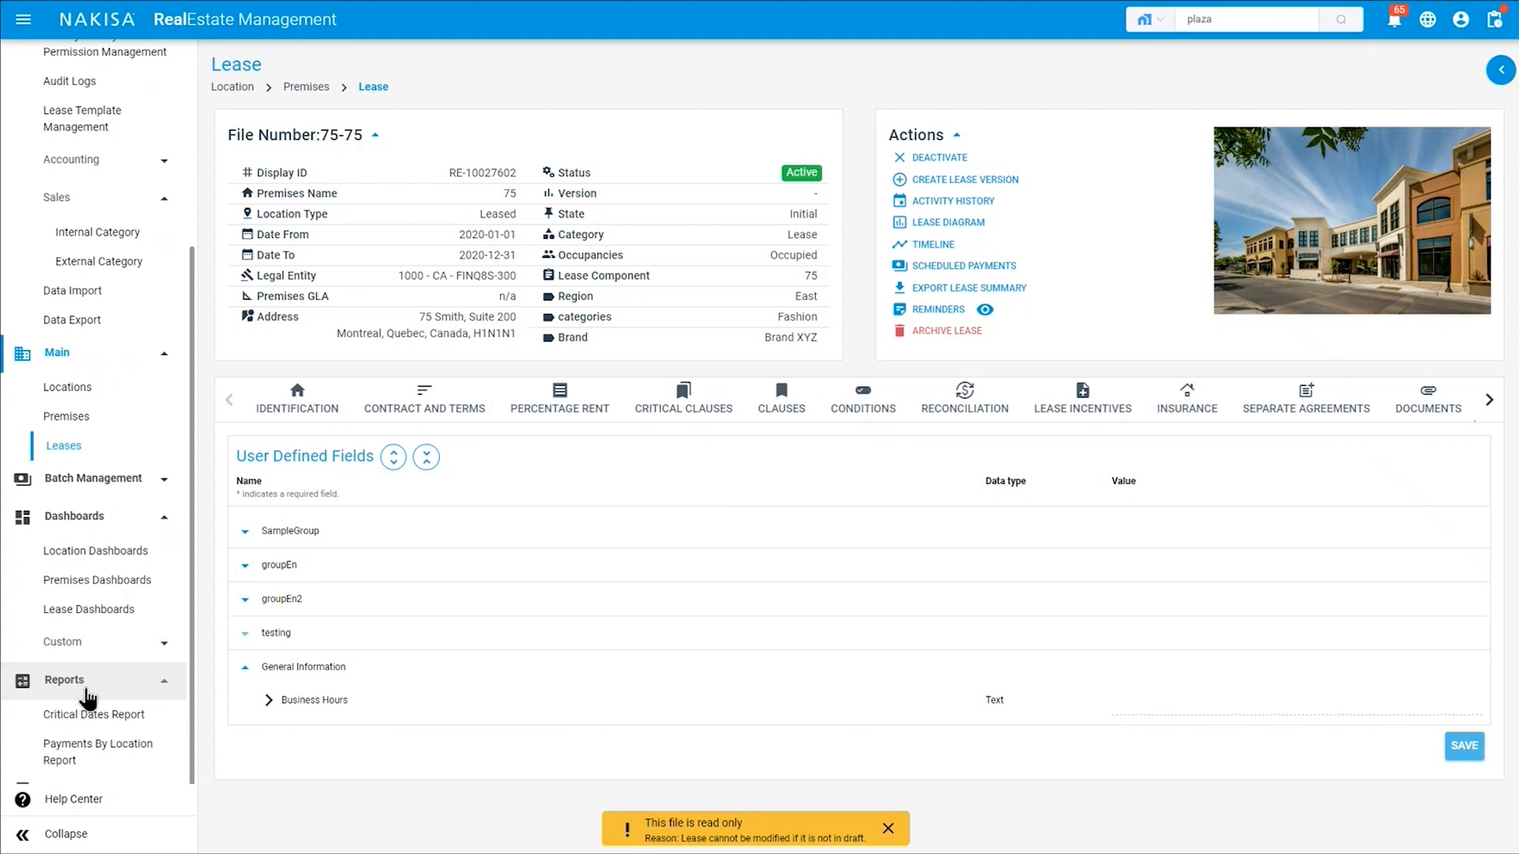
{"action": "left_click", "coordinate": [210, 30]}
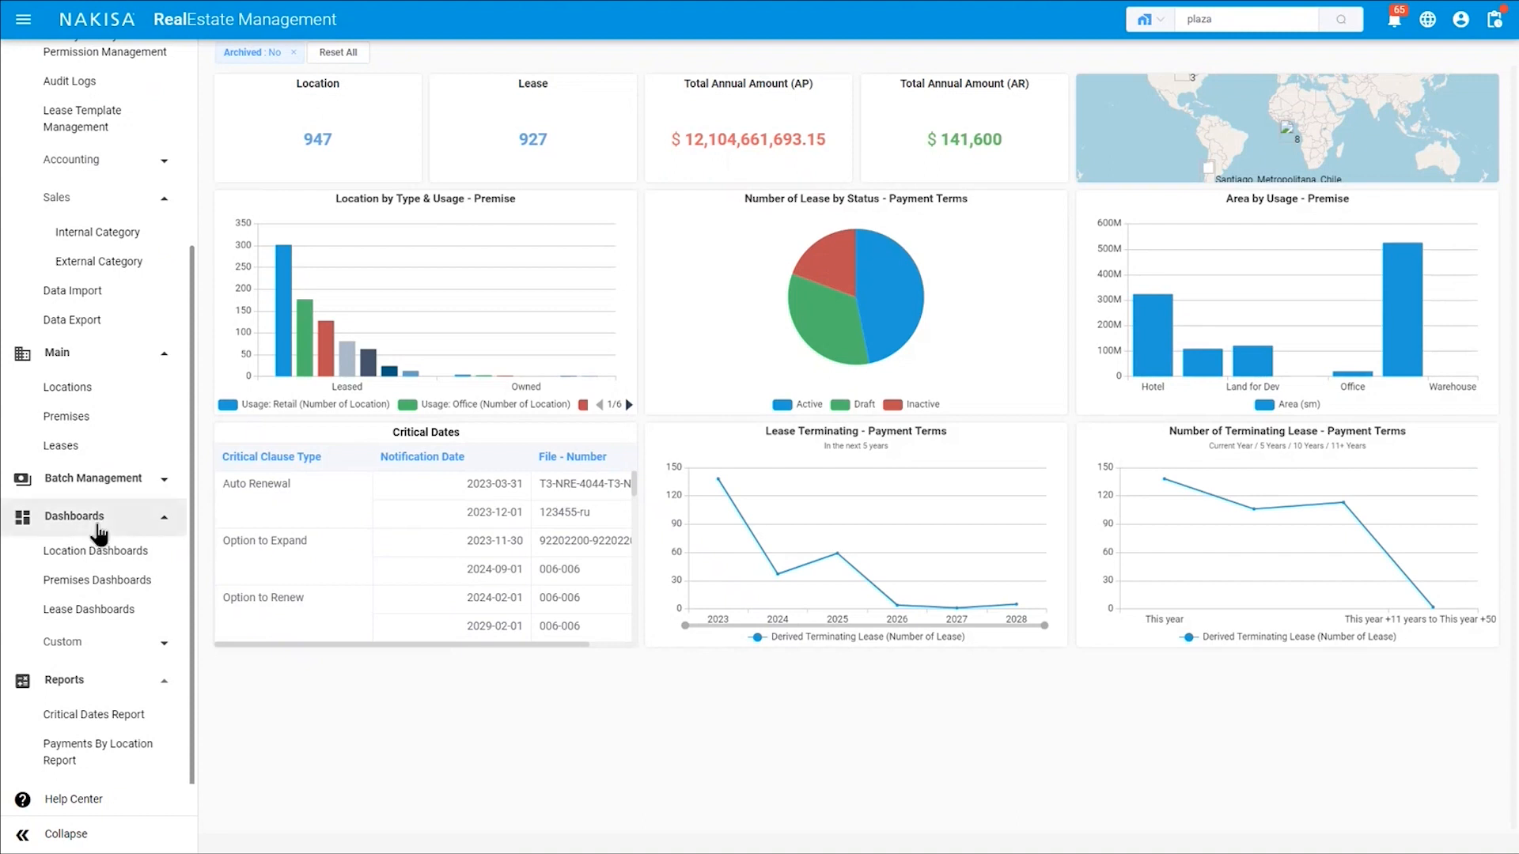
View the Location Dashboard with its map and charts, followed by the Premise Dashboard.
{"action": "left_click", "coordinate": [66, 563]}
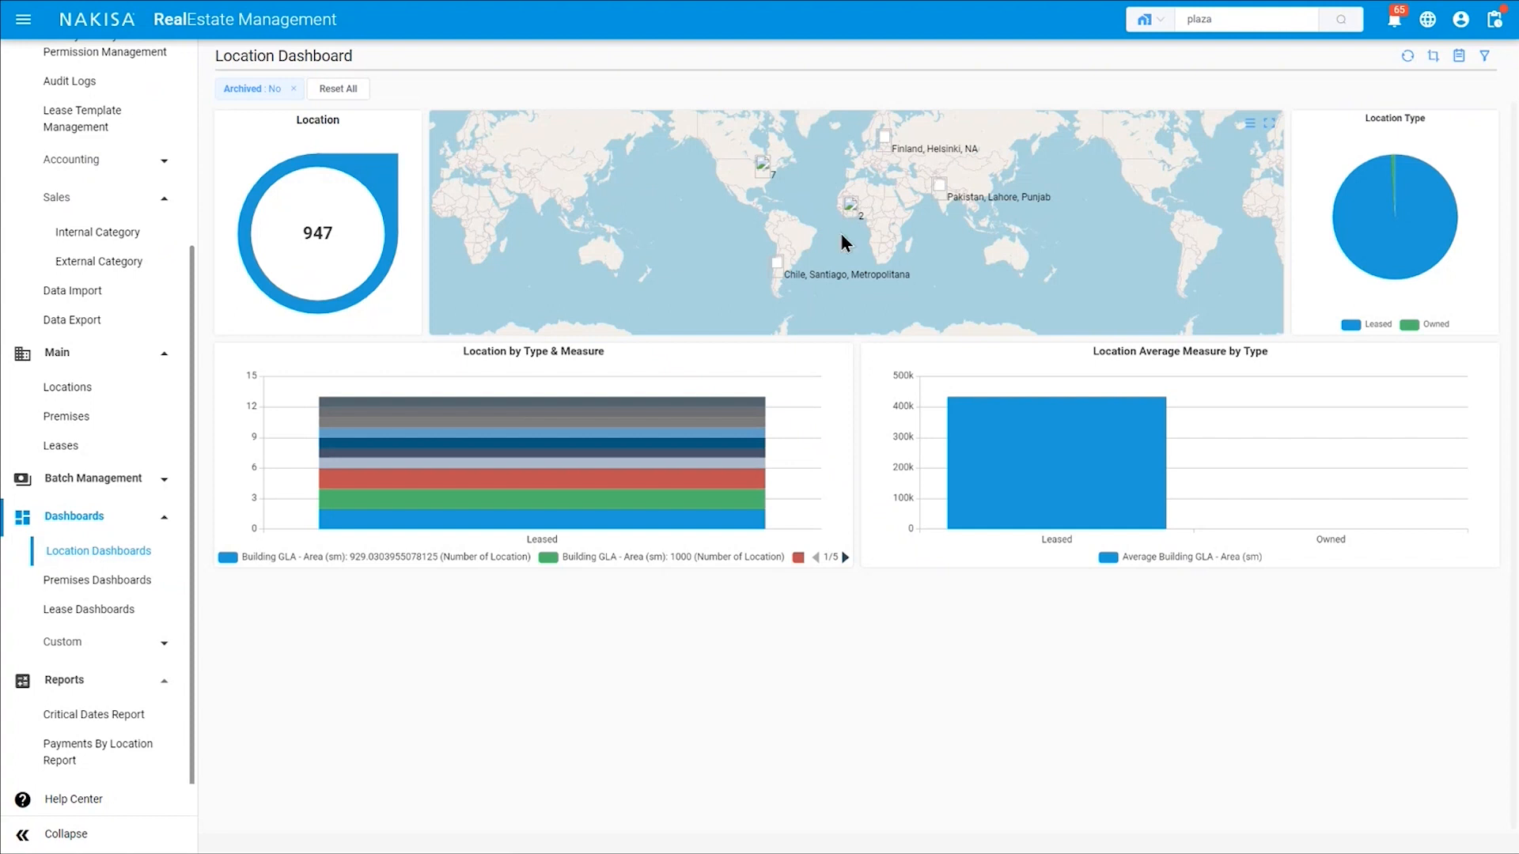
{"action": "mouse_move", "coordinate": [887, 150]}
{"action": "left_click", "coordinate": [87, 586]}
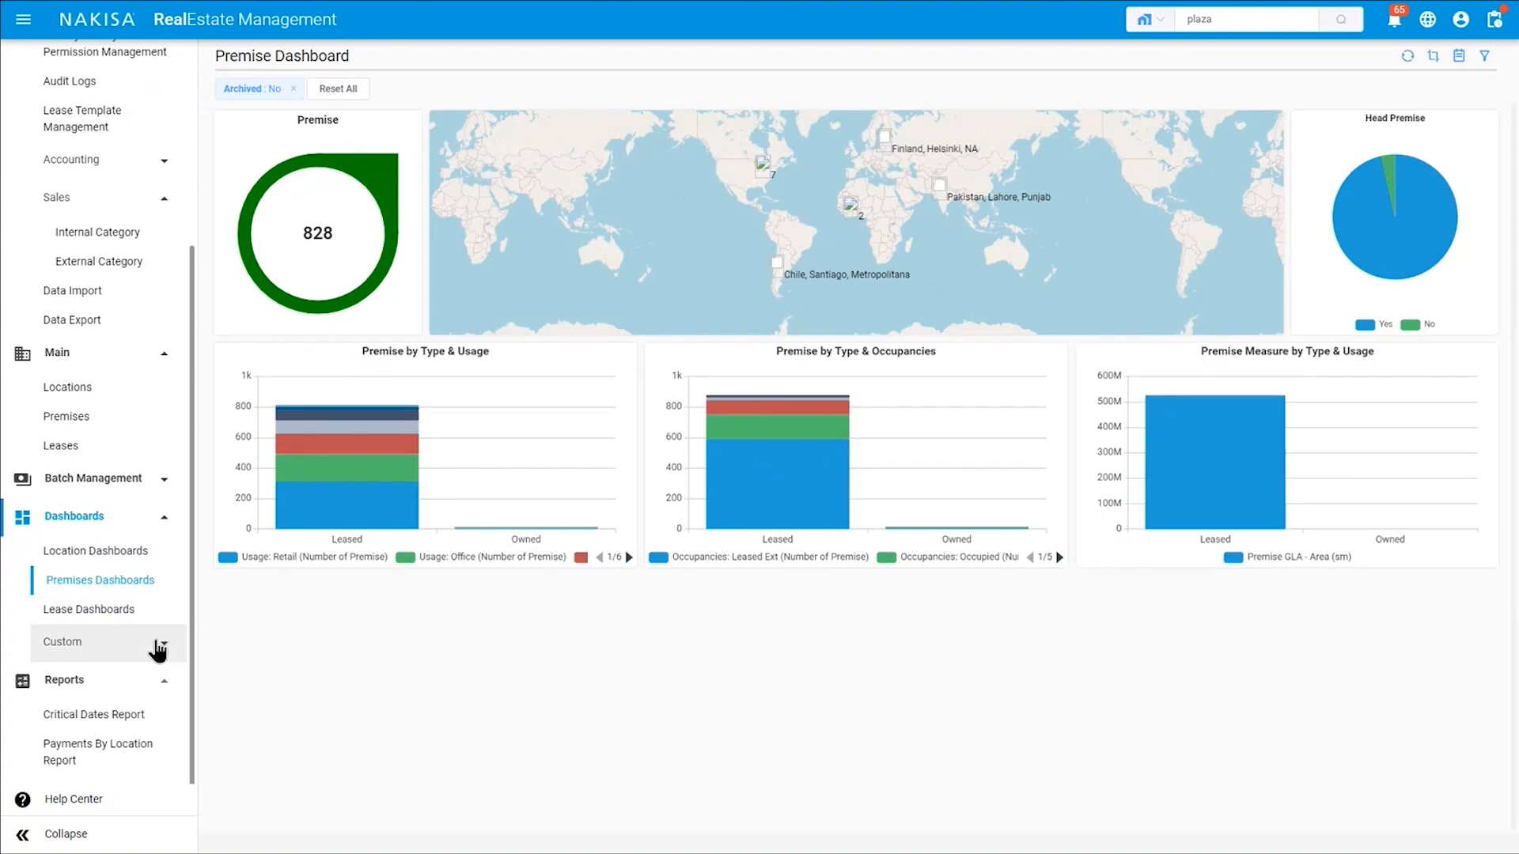
Expand the custom dashboards and open the Latest Notice Dashboard.
{"action": "left_click", "coordinate": [156, 642]}
{"action": "scroll", "coordinate": [157, 653], "scroll_direction": "down", "scroll_amount": 1}
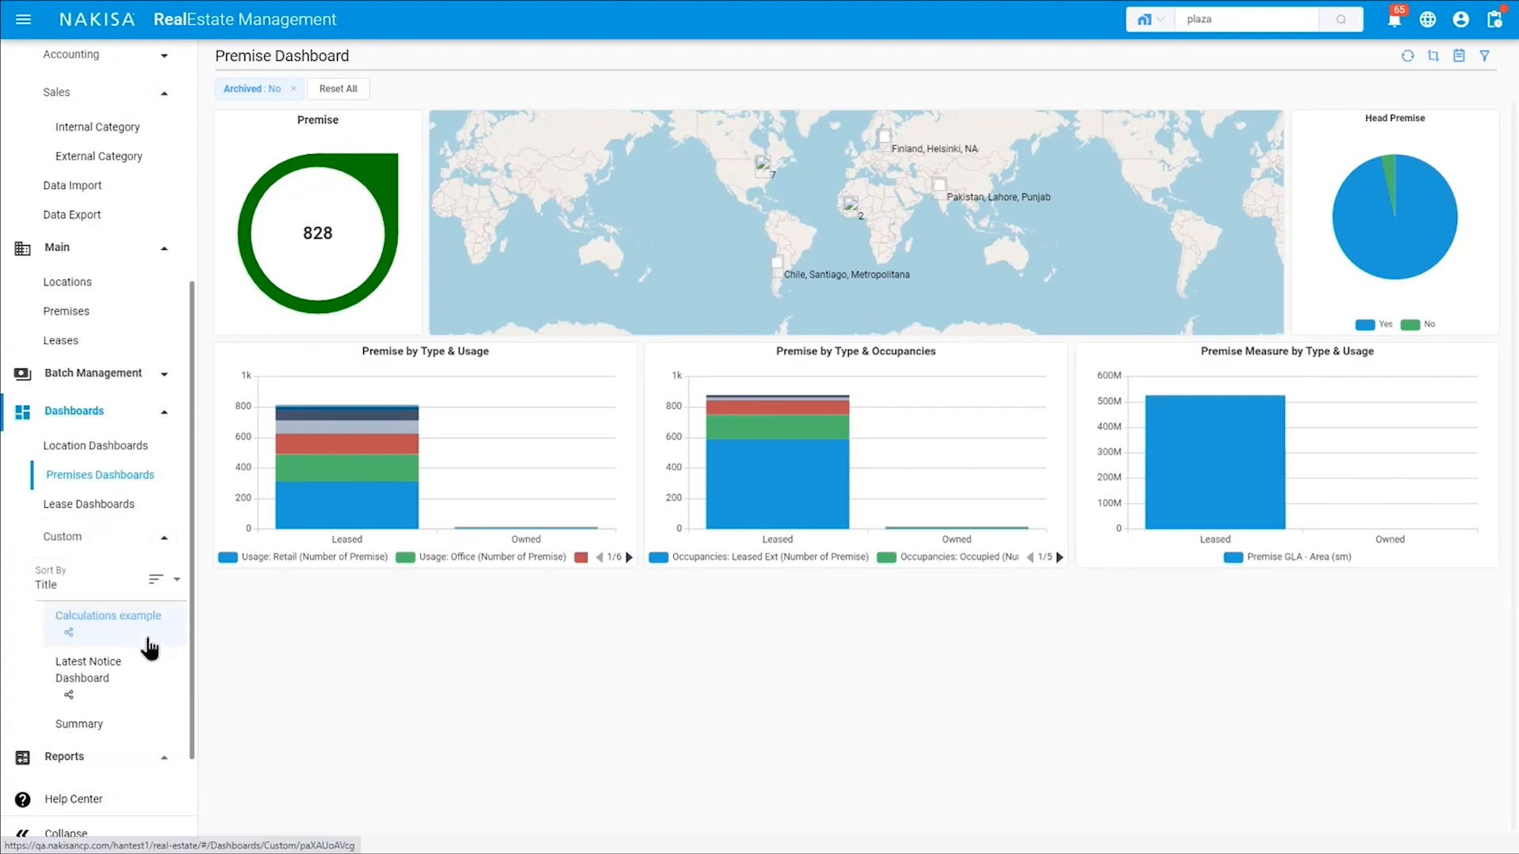
{"action": "left_click", "coordinate": [112, 695]}
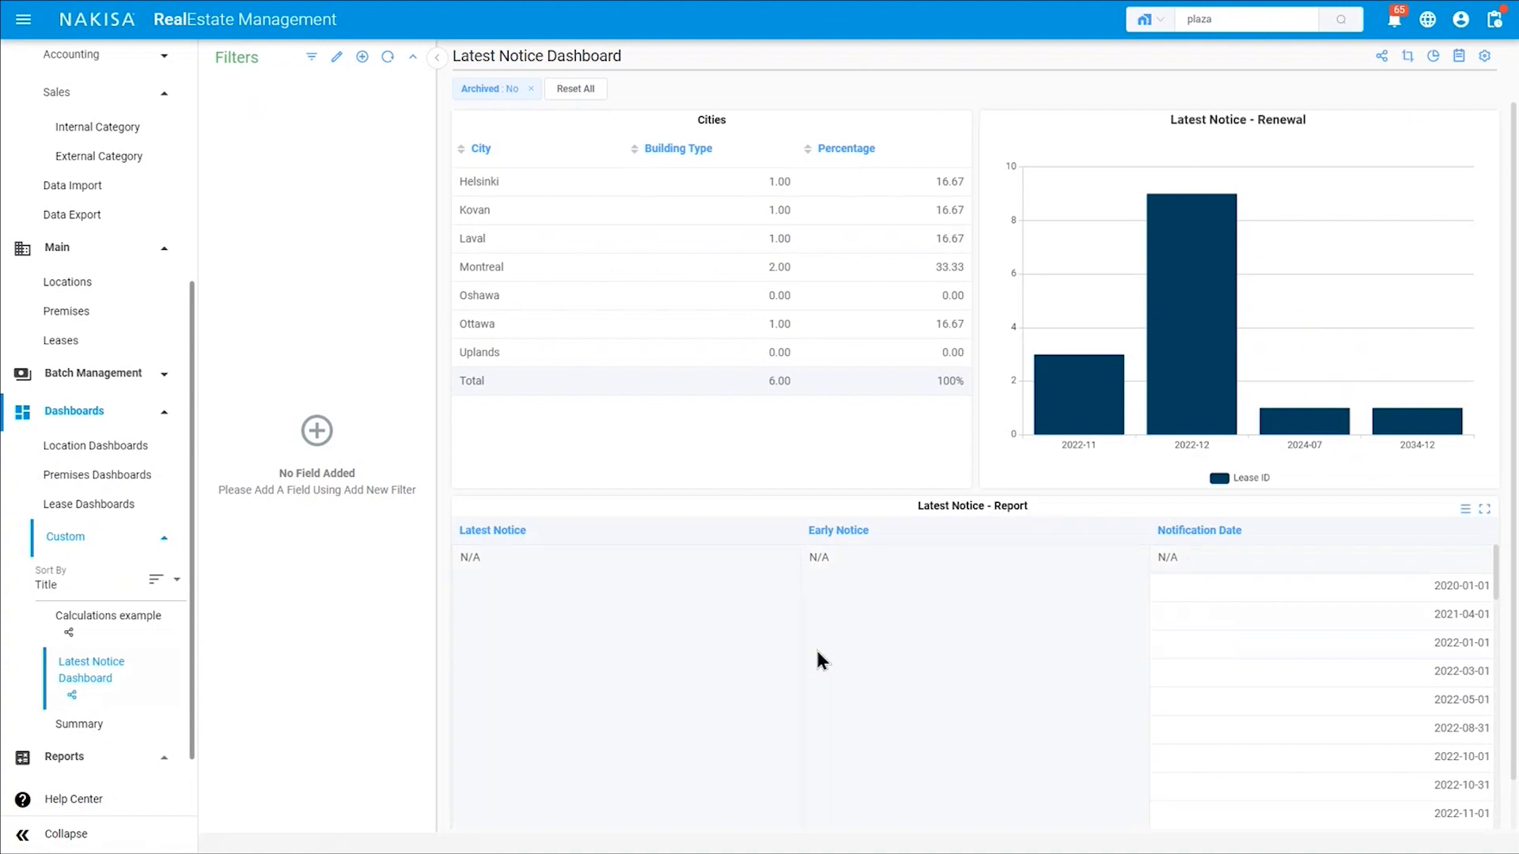
Open the Critical Dates Report and look through its entries by critical clause type.
{"action": "left_click", "coordinate": [139, 769]}
{"action": "left_click", "coordinate": [79, 682]}
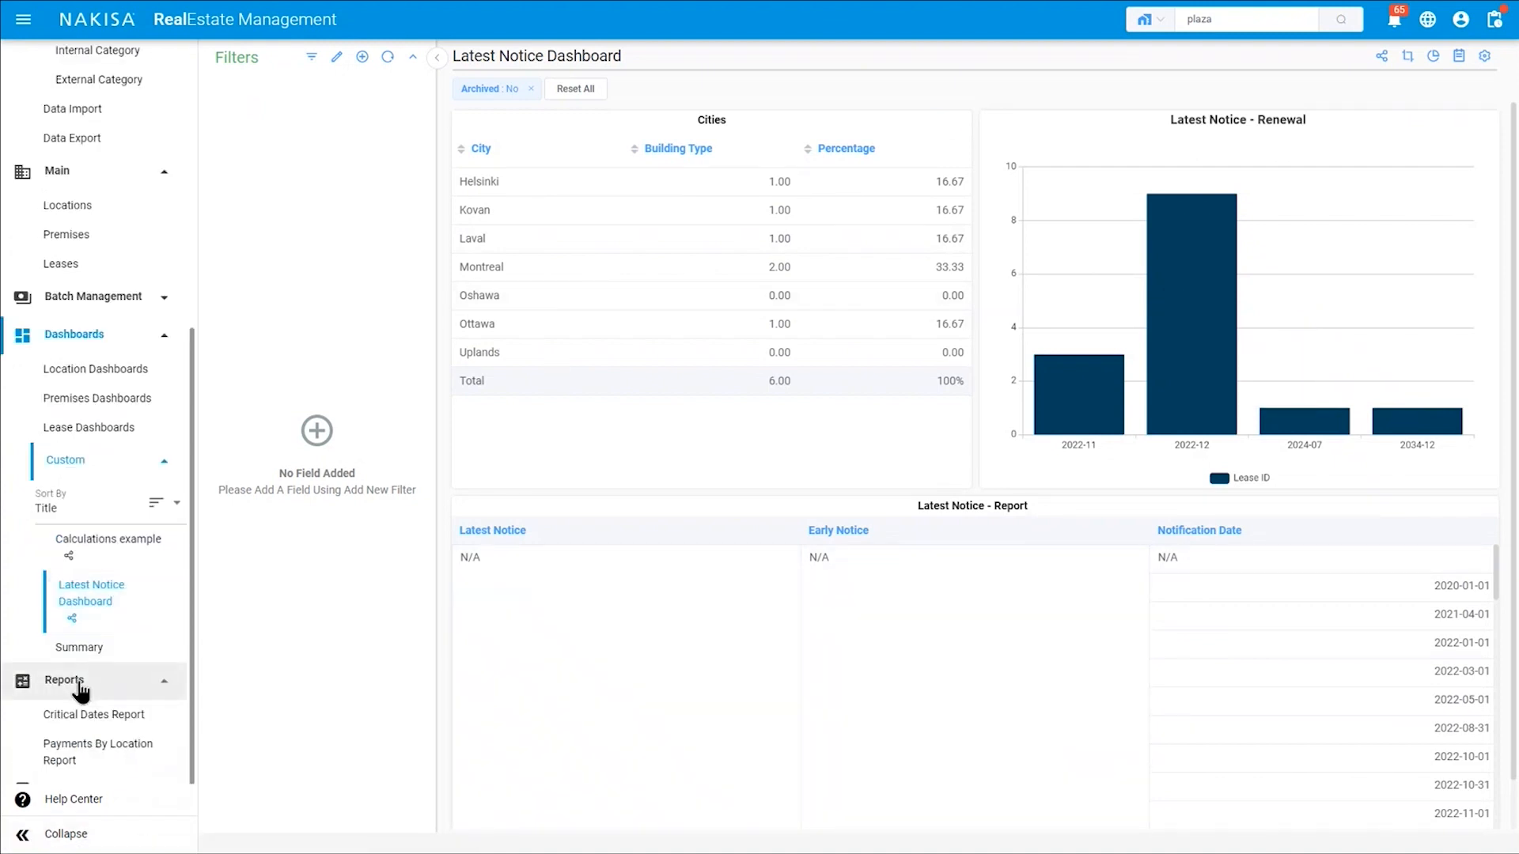
{"action": "left_click", "coordinate": [63, 724]}
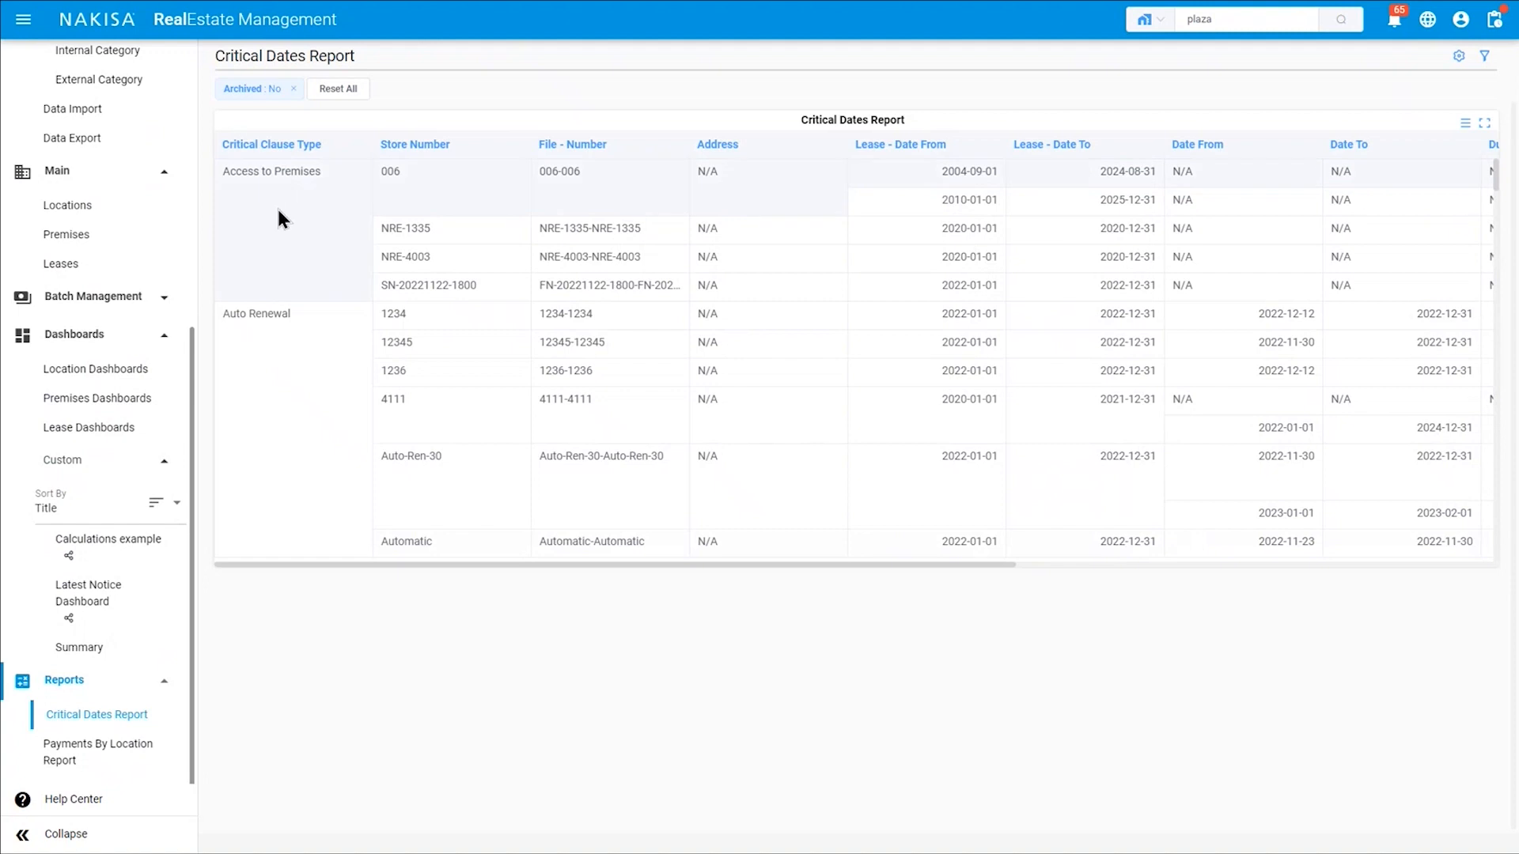
{"action": "scroll", "coordinate": [272, 341], "scroll_direction": "down", "scroll_amount": 3}
{"action": "scroll", "coordinate": [273, 340], "scroll_direction": "down", "scroll_amount": 6}
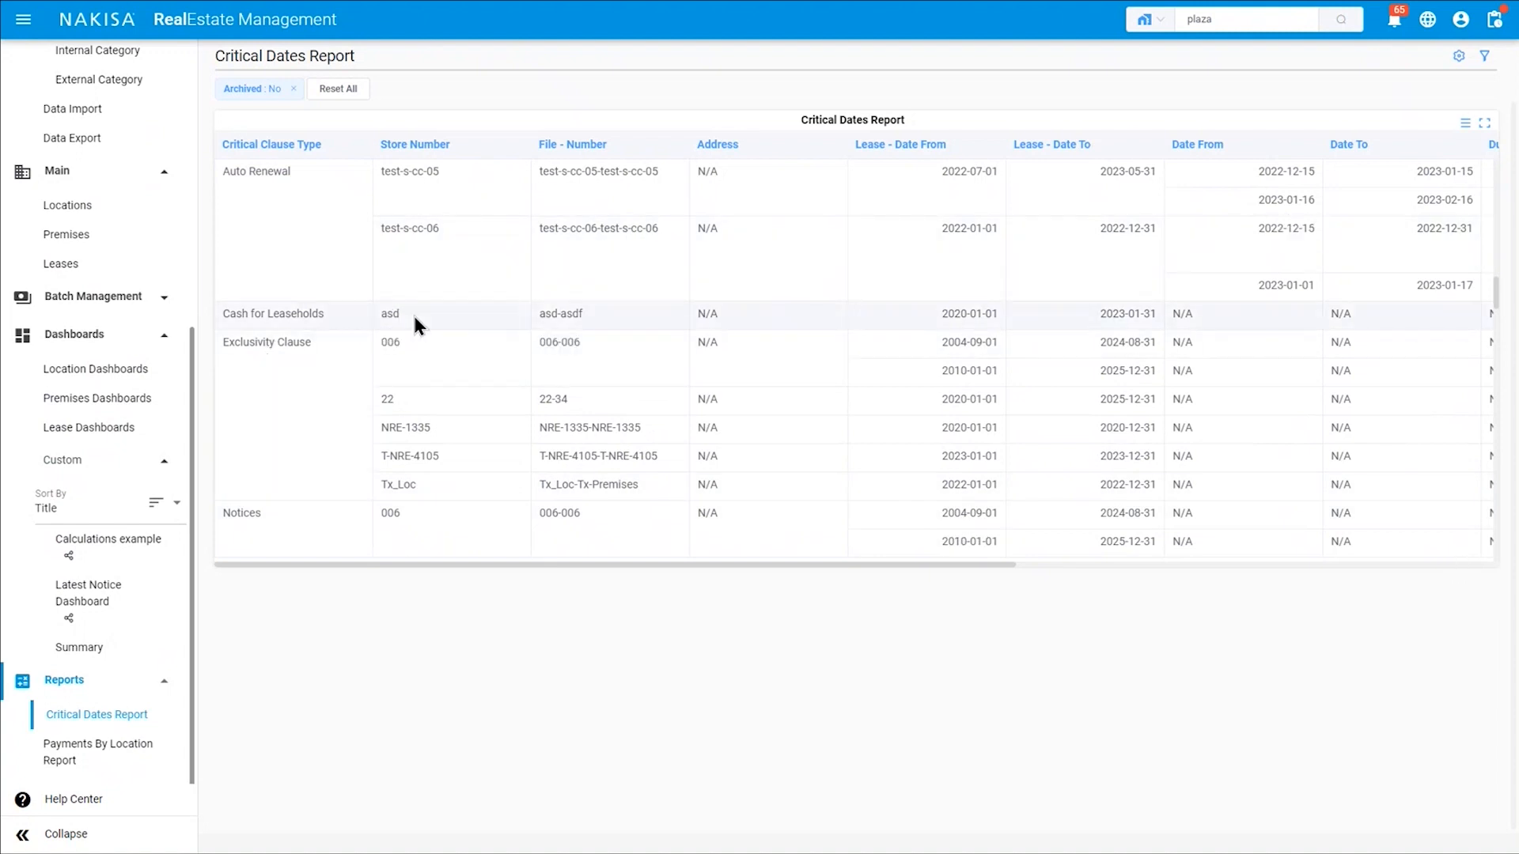
{"action": "scroll", "coordinate": [167, 681], "scroll_direction": "down", "scroll_amount": 2}
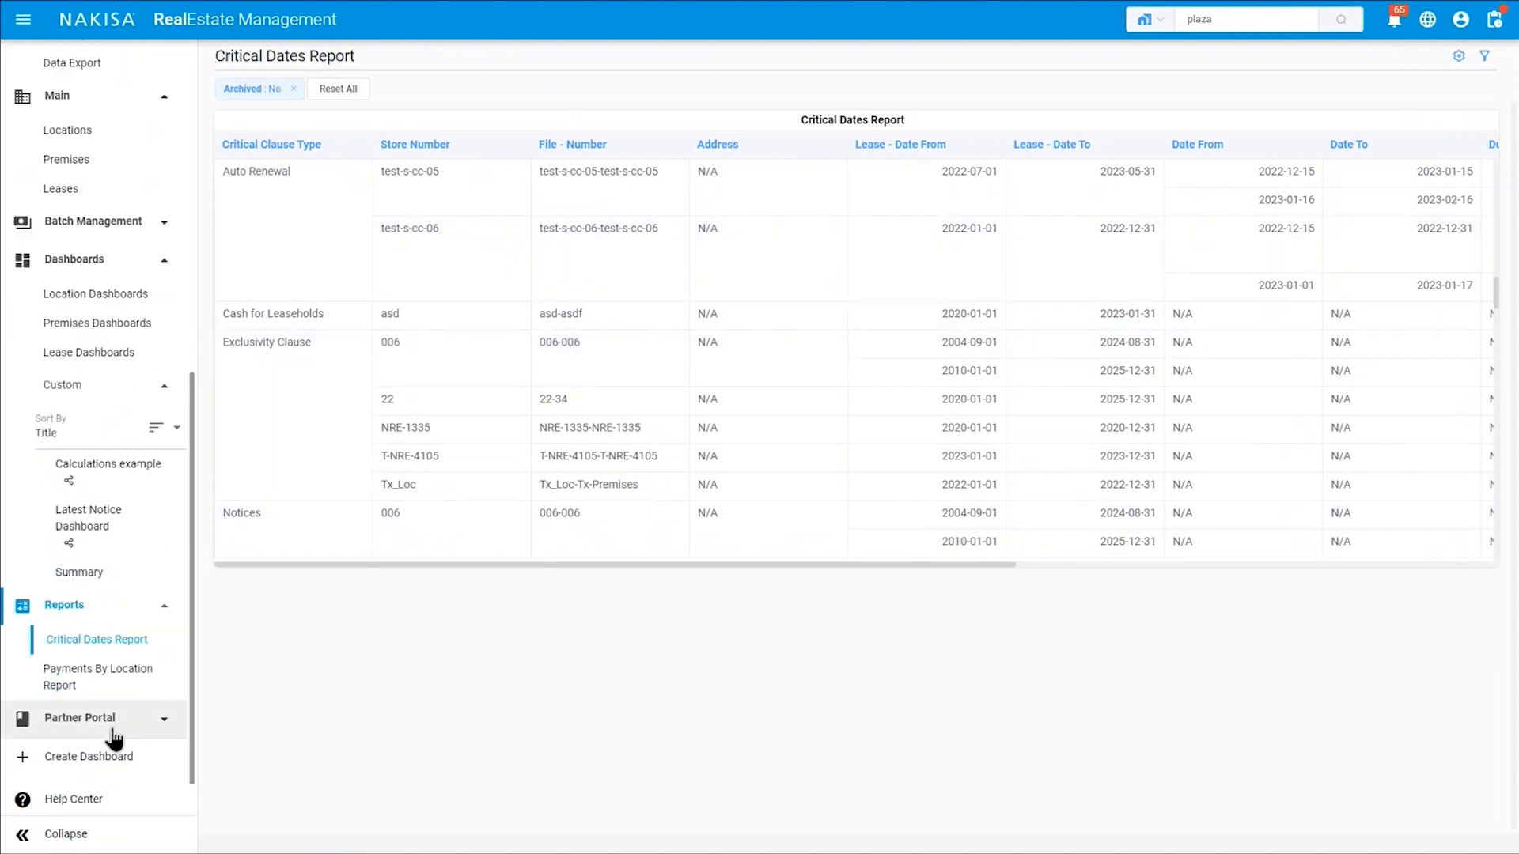